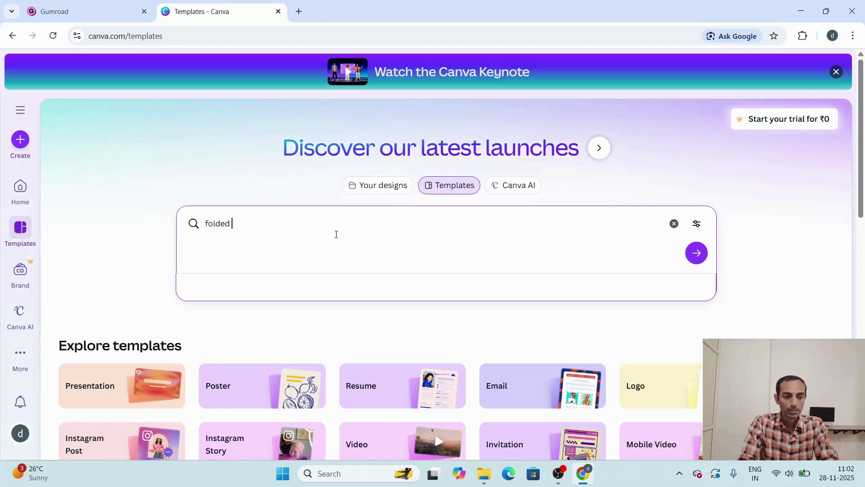
Search the templates for "folded cristmas card".
{"action": "type", "text": "cristmas card"}
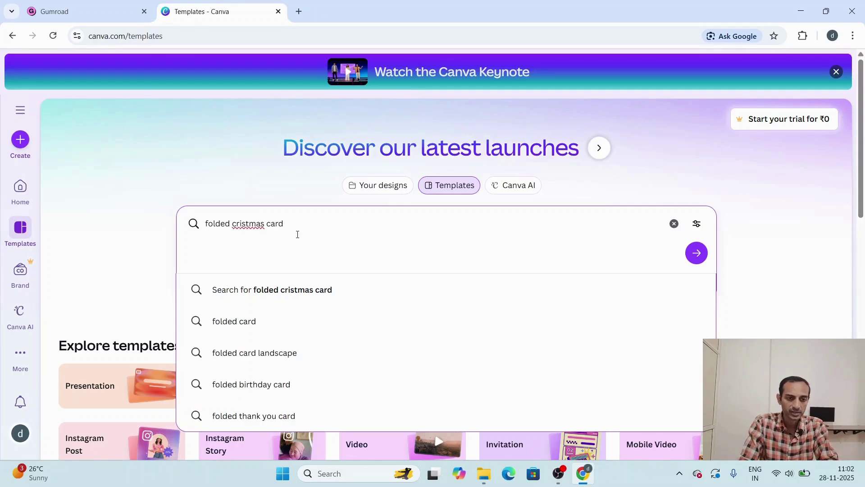
{"action": "key", "text": "Return"}
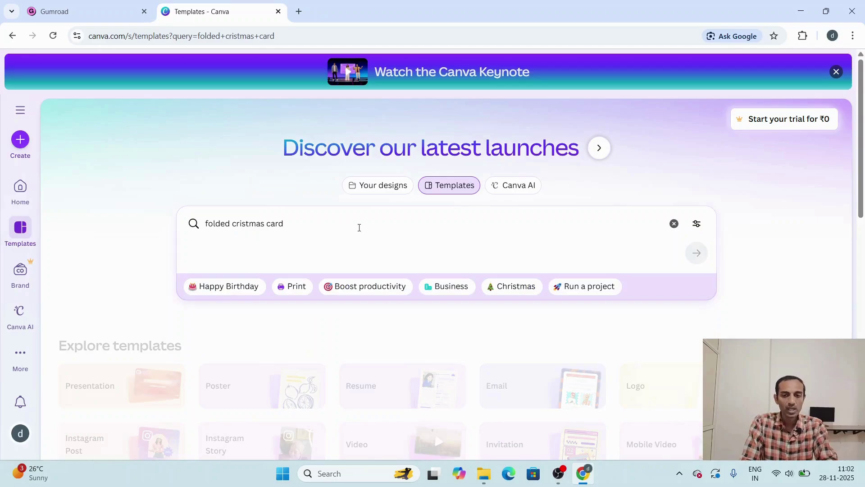
Choose the Blue Red Green Illustrated Fun Merry Christmas Folded Card template from the results and open it for customizing.
{"action": "scroll", "coordinate": [386, 247], "scroll_direction": "down", "scroll_amount": 1}
{"action": "scroll", "coordinate": [385, 248], "scroll_direction": "down", "scroll_amount": 3}
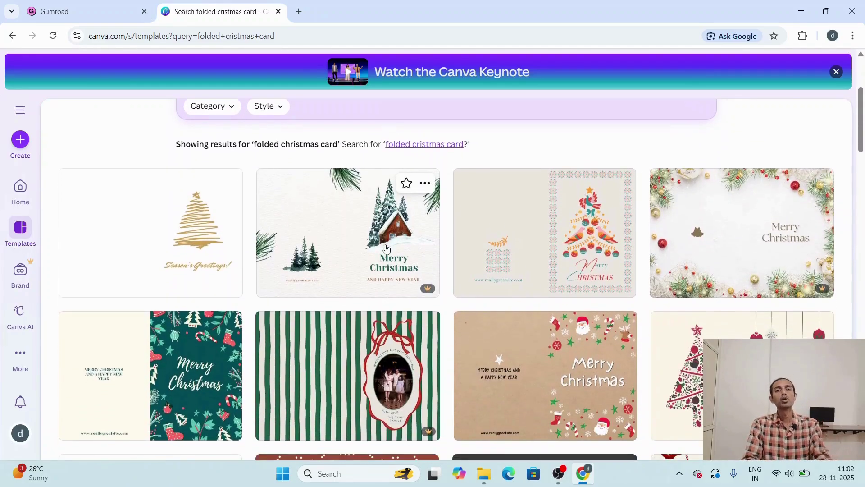
{"action": "scroll", "coordinate": [386, 248], "scroll_direction": "down", "scroll_amount": 3}
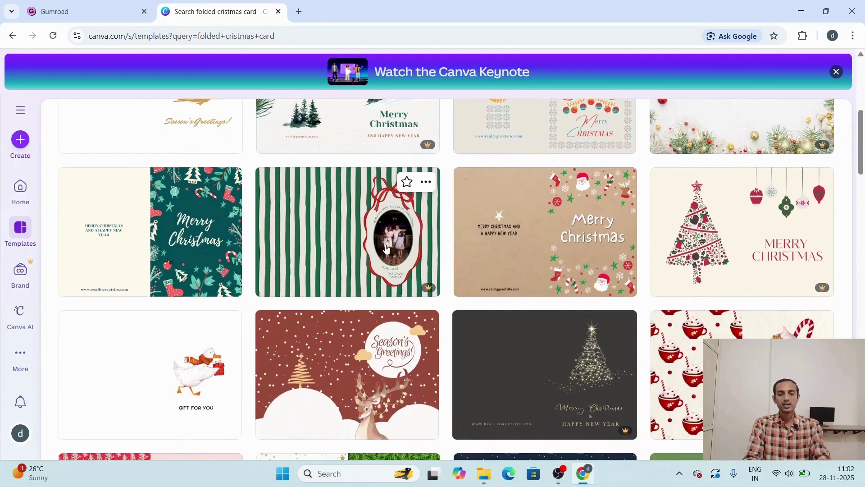
{"action": "scroll", "coordinate": [386, 247], "scroll_direction": "down", "scroll_amount": 4}
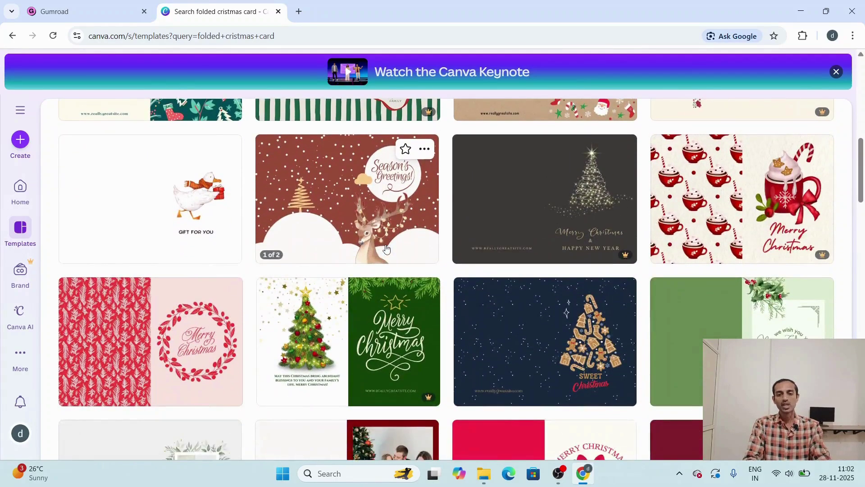
{"action": "scroll", "coordinate": [387, 248], "scroll_direction": "down", "scroll_amount": 3}
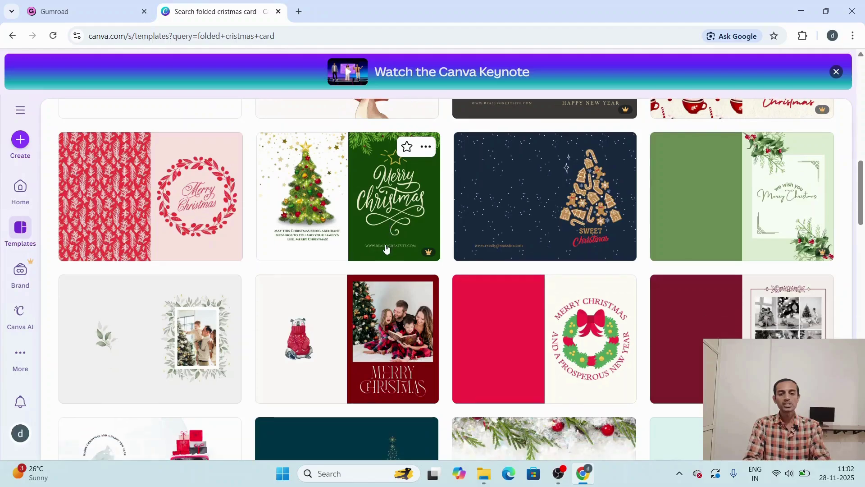
{"action": "scroll", "coordinate": [386, 248], "scroll_direction": "down", "scroll_amount": 3}
{"action": "scroll", "coordinate": [387, 248], "scroll_direction": "down", "scroll_amount": 4}
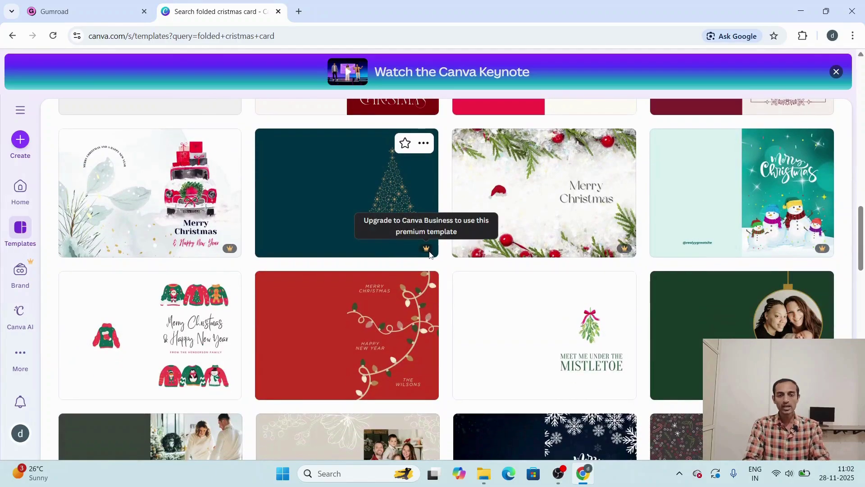
{"action": "scroll", "coordinate": [441, 268], "scroll_direction": "down", "scroll_amount": 4}
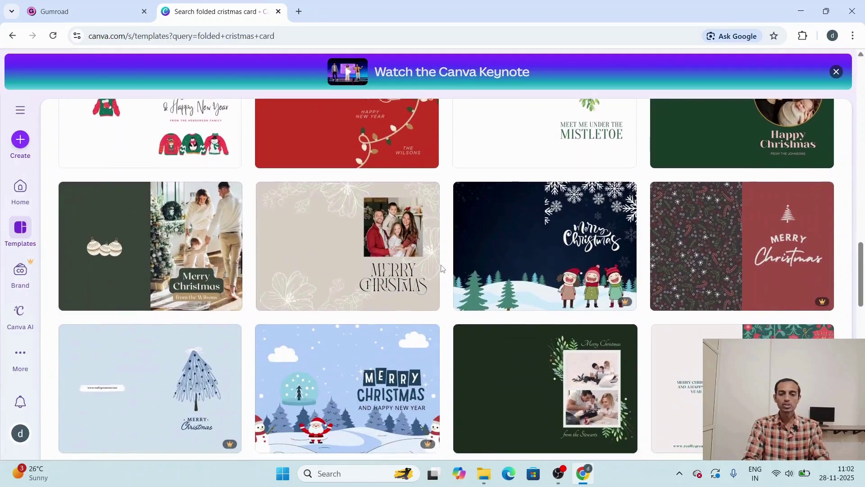
{"action": "scroll", "coordinate": [441, 268], "scroll_direction": "down", "scroll_amount": 5}
{"action": "scroll", "coordinate": [441, 268], "scroll_direction": "down", "scroll_amount": 6}
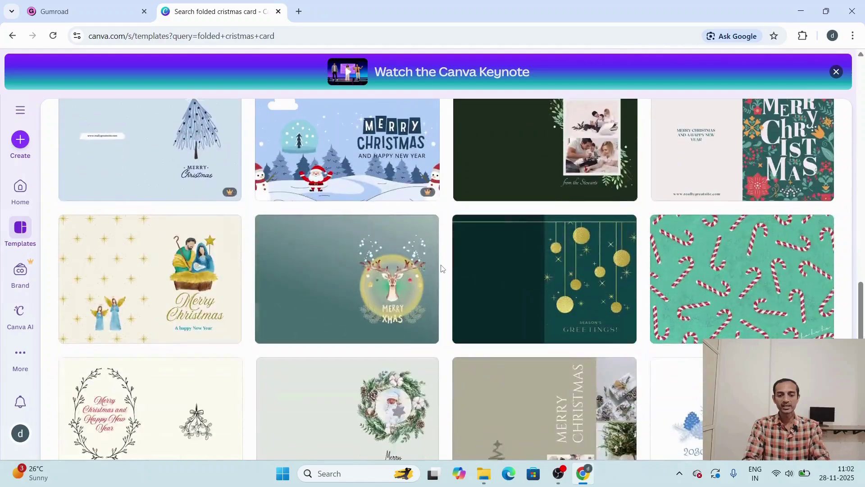
{"action": "scroll", "coordinate": [441, 268], "scroll_direction": "down", "scroll_amount": 5}
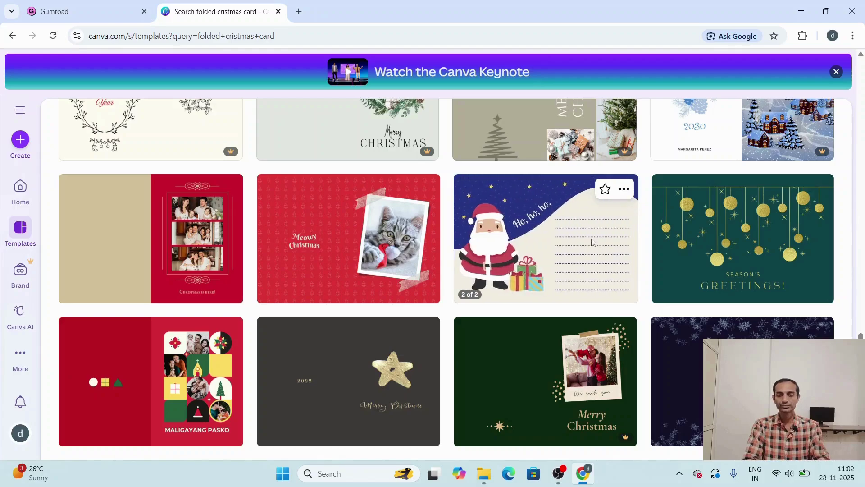
{"action": "left_click", "coordinate": [592, 243]}
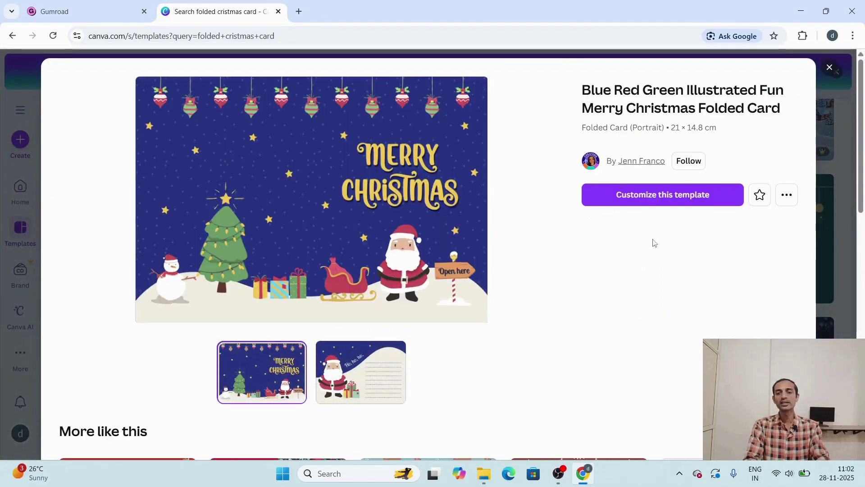
{"action": "left_click", "coordinate": [651, 204]}
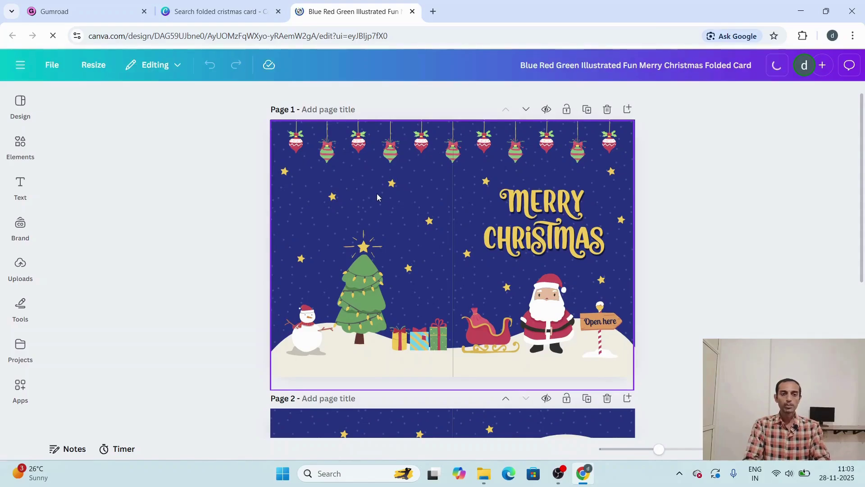
Find the line shapes among the elements and add a dotted line to page 1.
{"action": "scroll", "coordinate": [377, 193], "scroll_direction": "down", "scroll_amount": 5}
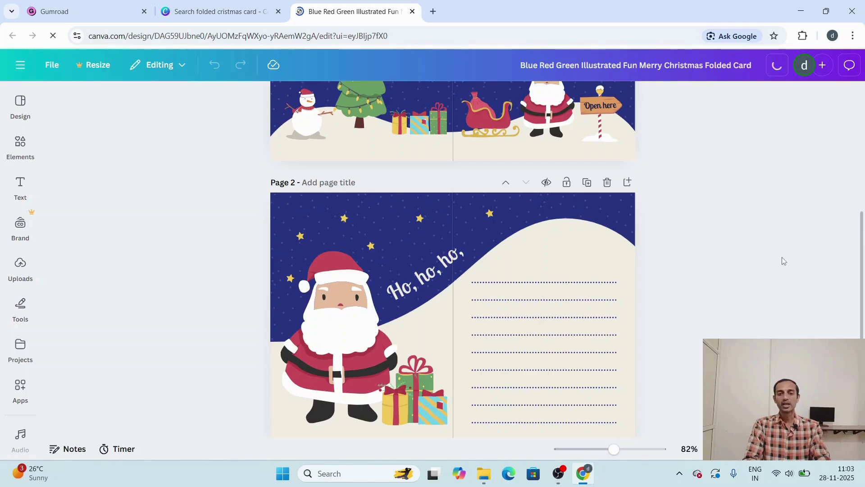
{"action": "scroll", "coordinate": [782, 257], "scroll_direction": "up", "scroll_amount": 4}
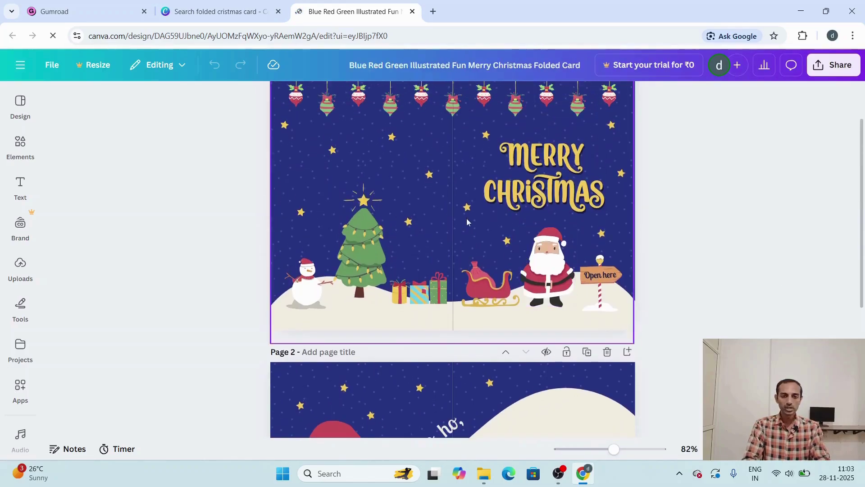
{"action": "left_click", "coordinate": [454, 186]}
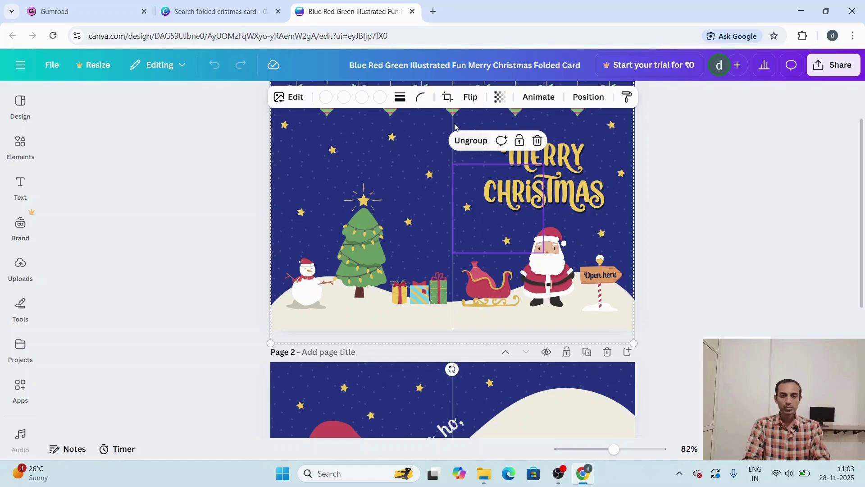
{"action": "left_click", "coordinate": [21, 186]}
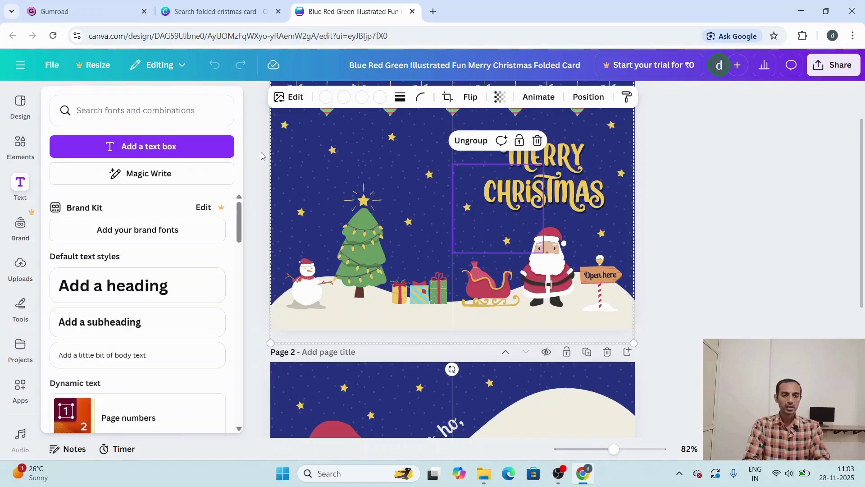
{"action": "left_click", "coordinate": [20, 147]}
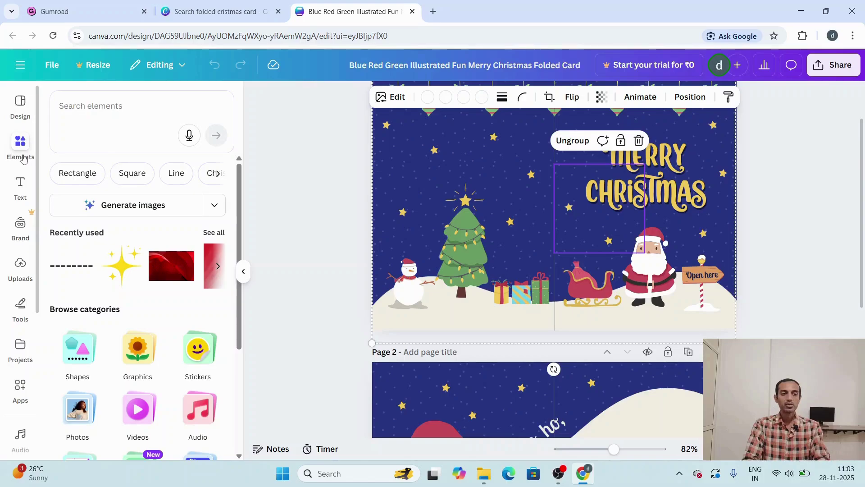
{"action": "left_click", "coordinate": [177, 173]}
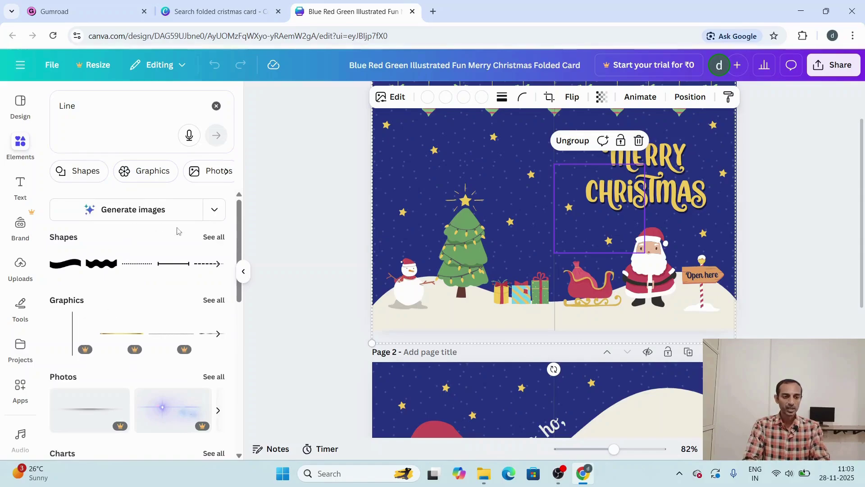
{"action": "left_click", "coordinate": [212, 238]}
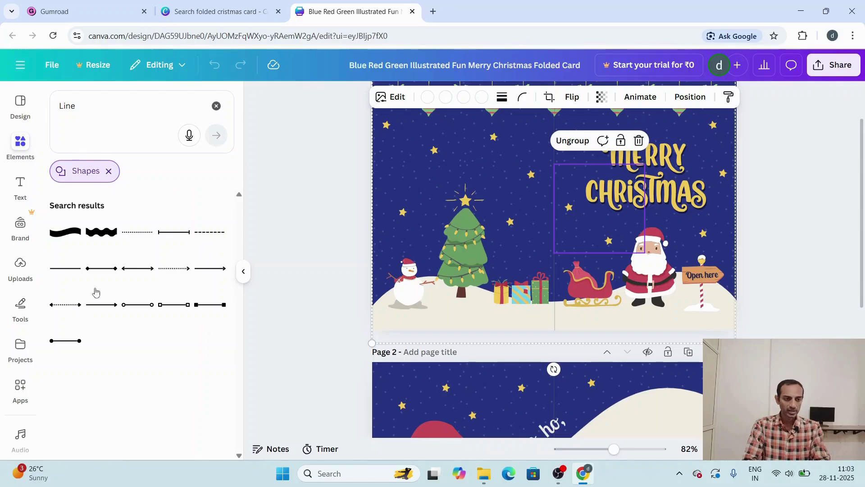
{"action": "left_click", "coordinate": [146, 236]}
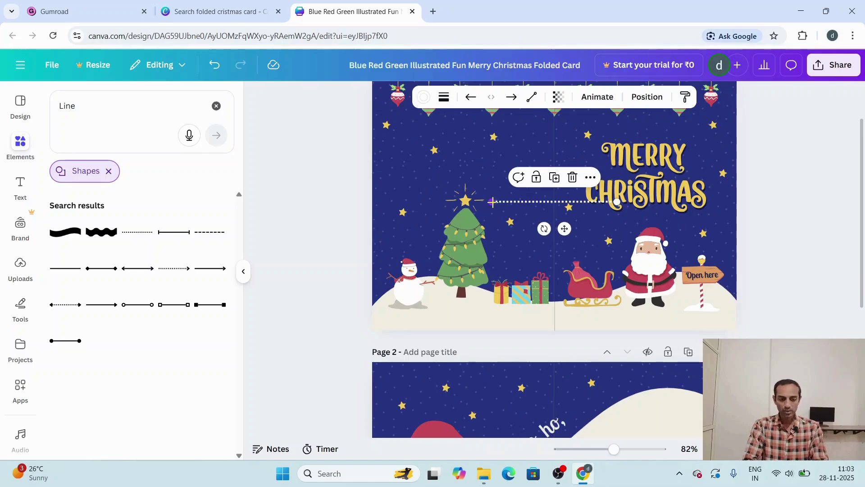
Turn the dotted line vertical and align it with the centre fold of page 1.
{"action": "left_click_drag", "start_coordinate": [492, 202], "coordinate": [549, 125]}
{"action": "left_click_drag", "start_coordinate": [618, 202], "coordinate": [554, 213]}
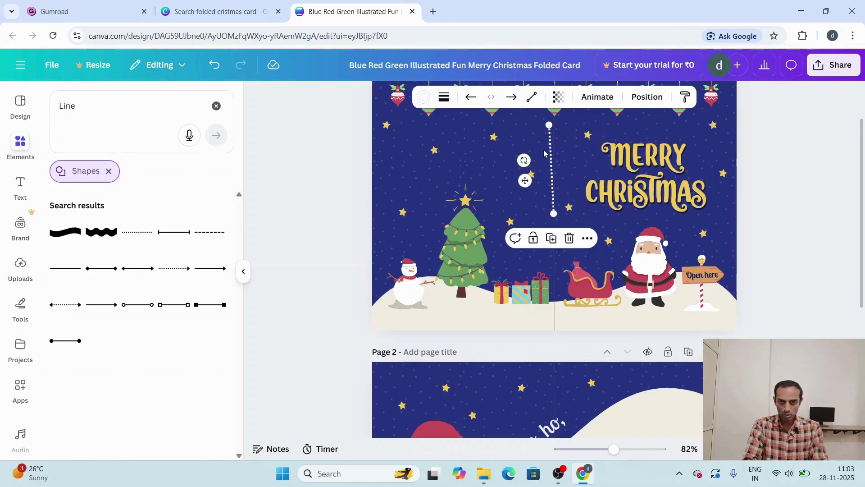
{"action": "left_click_drag", "start_coordinate": [549, 124], "coordinate": [550, 128]}
{"action": "left_click_drag", "start_coordinate": [554, 213], "coordinate": [552, 213]}
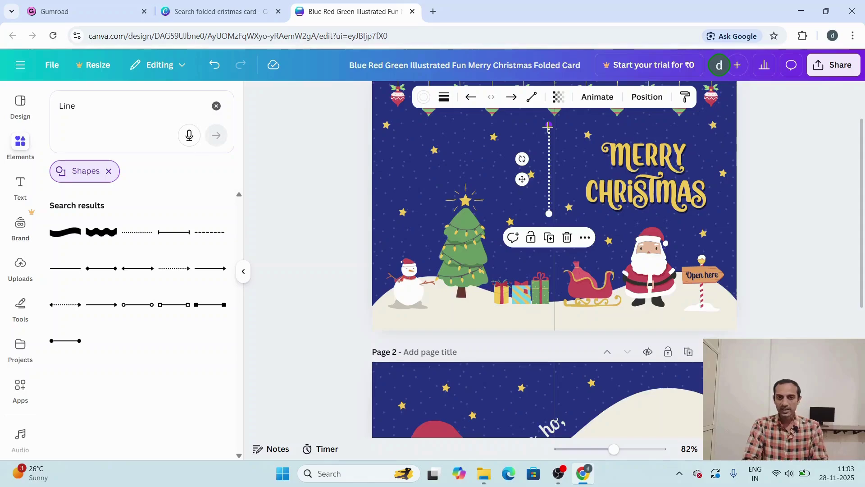
{"action": "left_click_drag", "start_coordinate": [549, 125], "coordinate": [554, 125]}
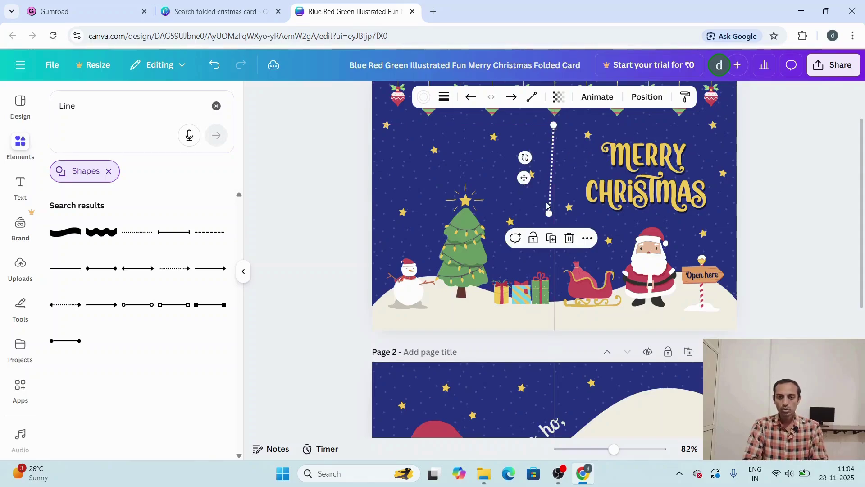
{"action": "left_click_drag", "start_coordinate": [549, 212], "coordinate": [554, 214]}
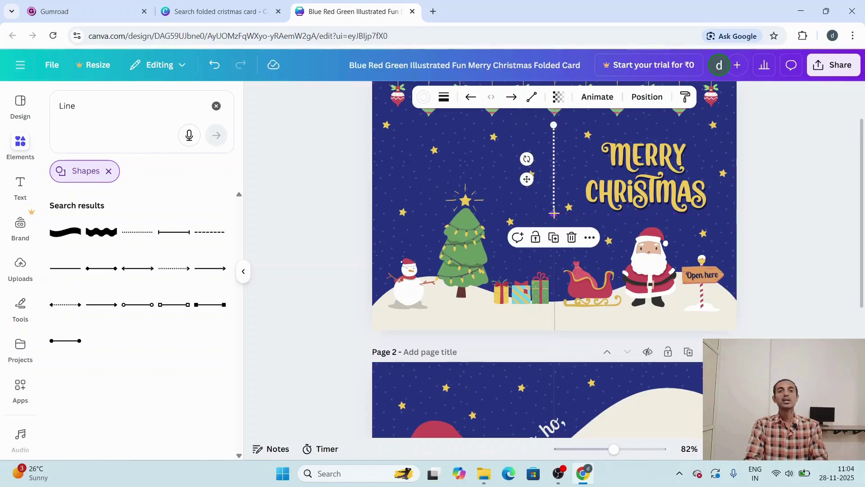
Extend the dotted line along the fold so it spans page 1 from its top edge to its bottom edge.
{"action": "left_click_drag", "start_coordinate": [554, 212], "coordinate": [554, 297]}
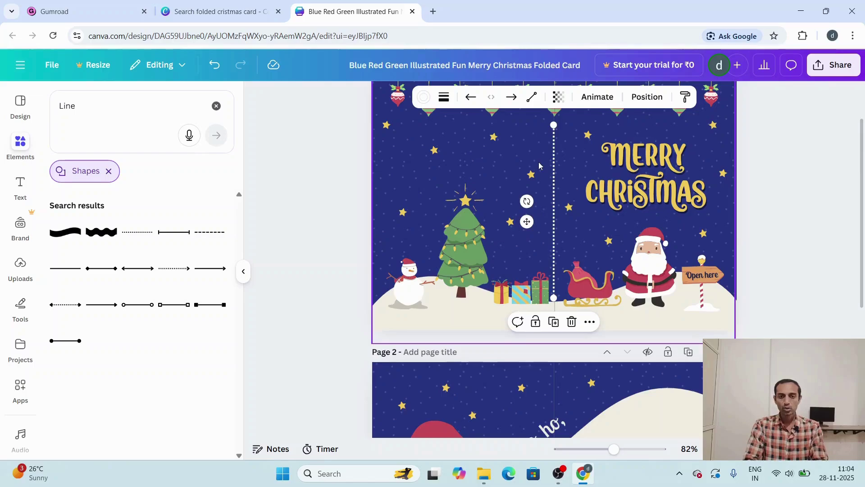
{"action": "scroll", "coordinate": [539, 166], "scroll_direction": "up", "scroll_amount": 1}
{"action": "left_click_drag", "start_coordinate": [553, 171], "coordinate": [554, 121]}
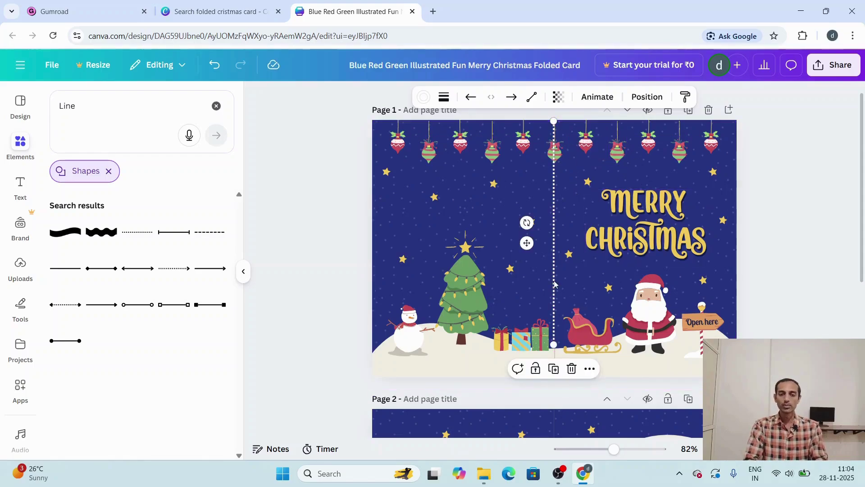
{"action": "left_click", "coordinate": [794, 275]}
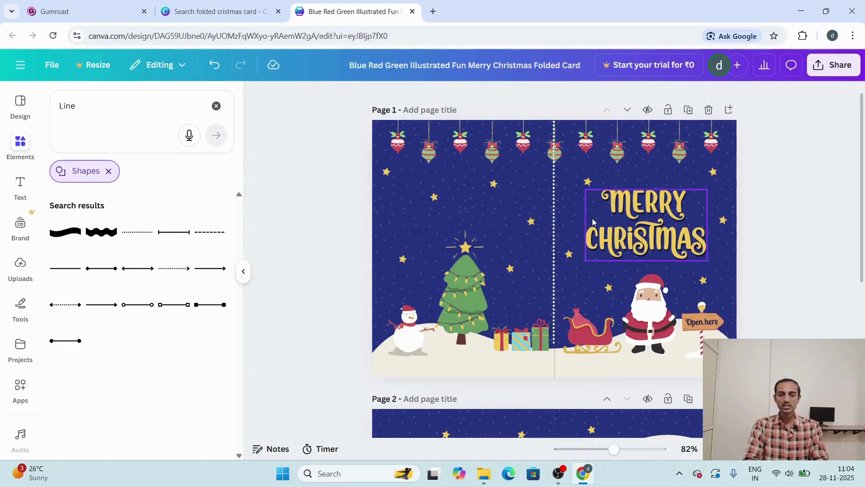
{"action": "left_click", "coordinate": [552, 216]}
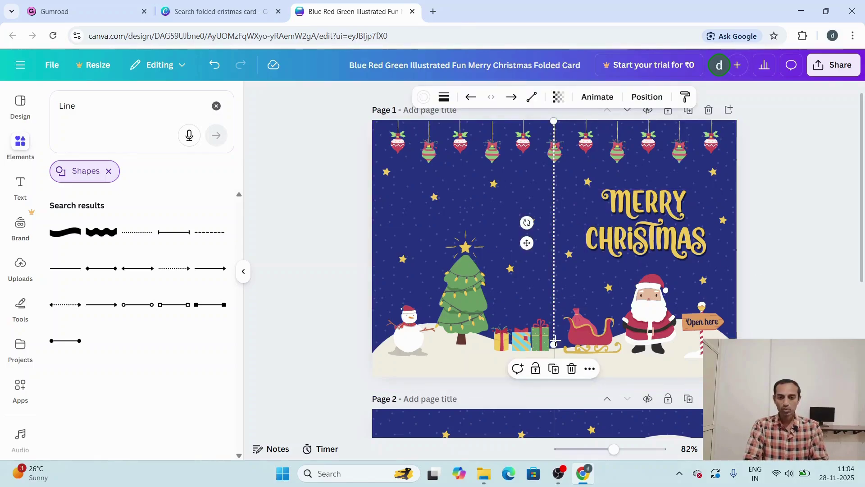
{"action": "left_click_drag", "start_coordinate": [554, 347], "coordinate": [554, 377]}
{"action": "left_click", "coordinate": [799, 255]}
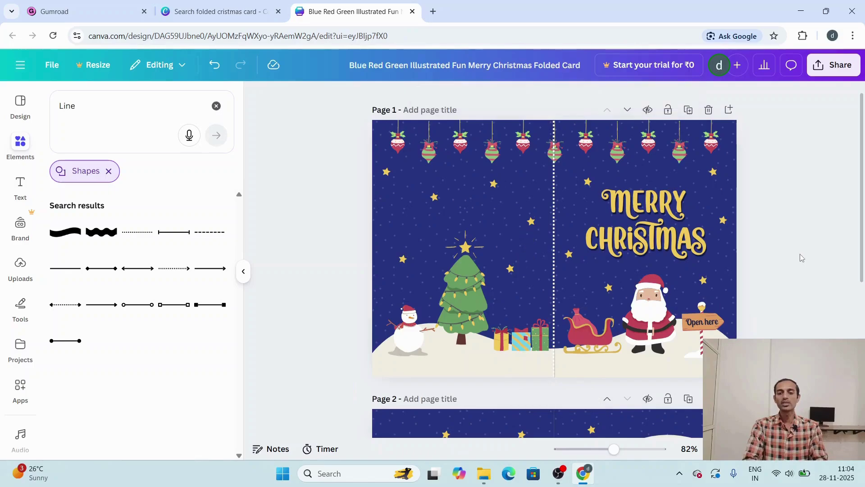
Copy the dotted fold line from page 1 onto the centre fold of page 2.
{"action": "scroll", "coordinate": [799, 255], "scroll_direction": "down", "scroll_amount": 2}
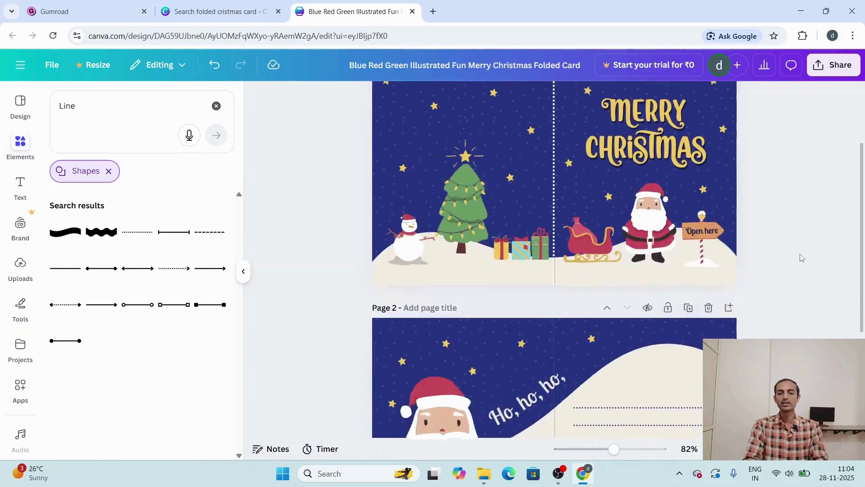
{"action": "left_click", "coordinate": [555, 174]}
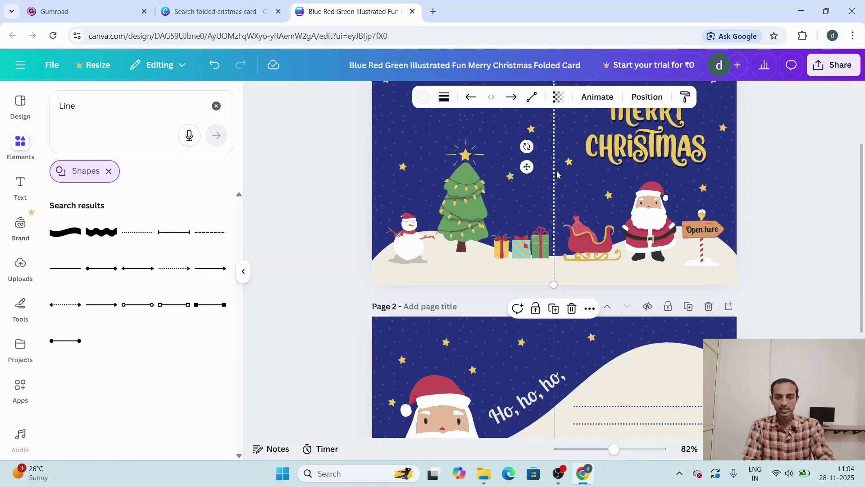
{"action": "scroll", "coordinate": [557, 174], "scroll_direction": "down", "scroll_amount": 3}
{"action": "left_click", "coordinate": [542, 208]}
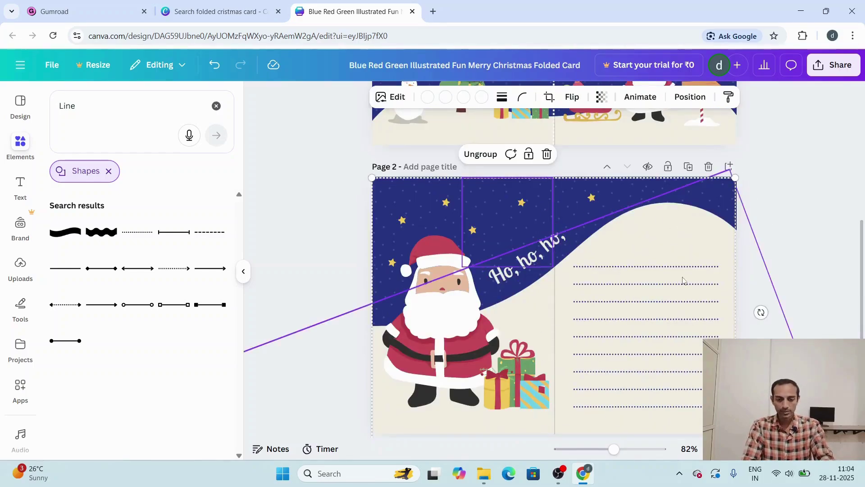
{"action": "left_click", "coordinate": [780, 180]}
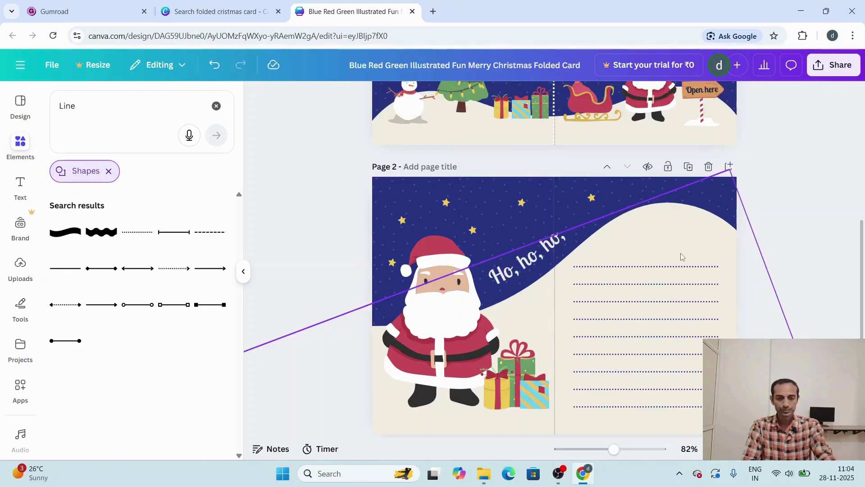
{"action": "key", "text": "ctrl+v"}
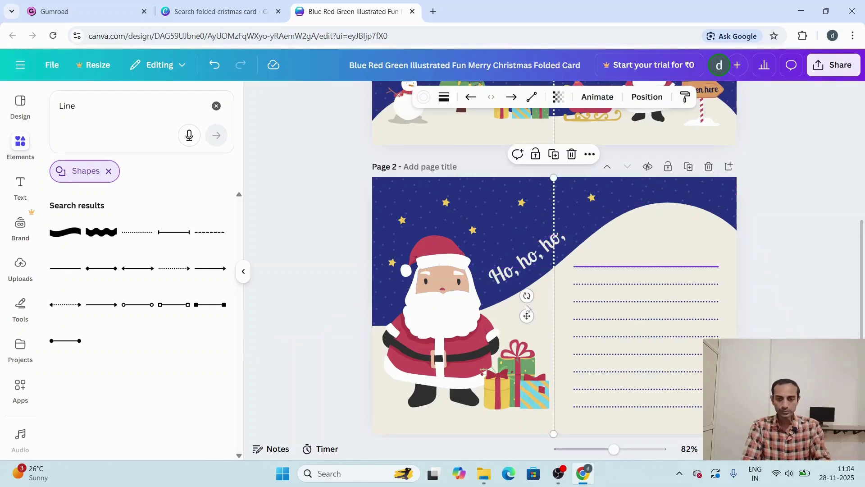
{"action": "left_click", "coordinate": [791, 233]}
{"action": "scroll", "coordinate": [792, 232], "scroll_direction": "down", "scroll_amount": 1}
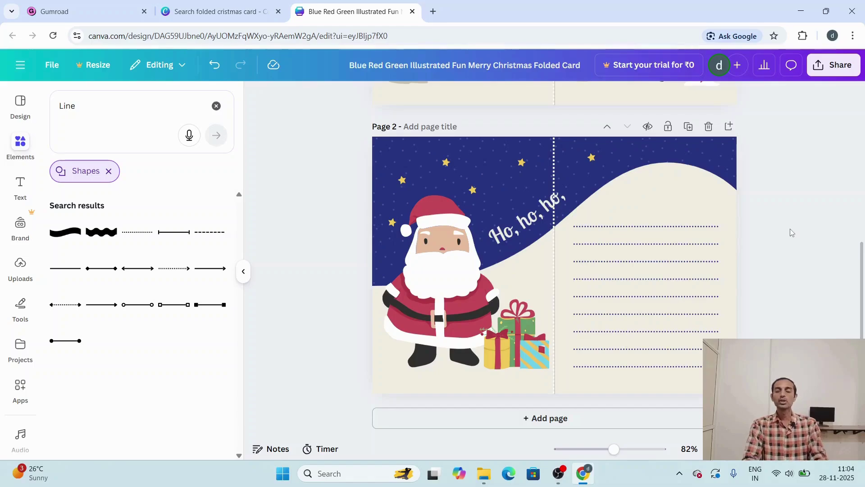
{"action": "scroll", "coordinate": [792, 233], "scroll_direction": "up", "scroll_amount": 4}
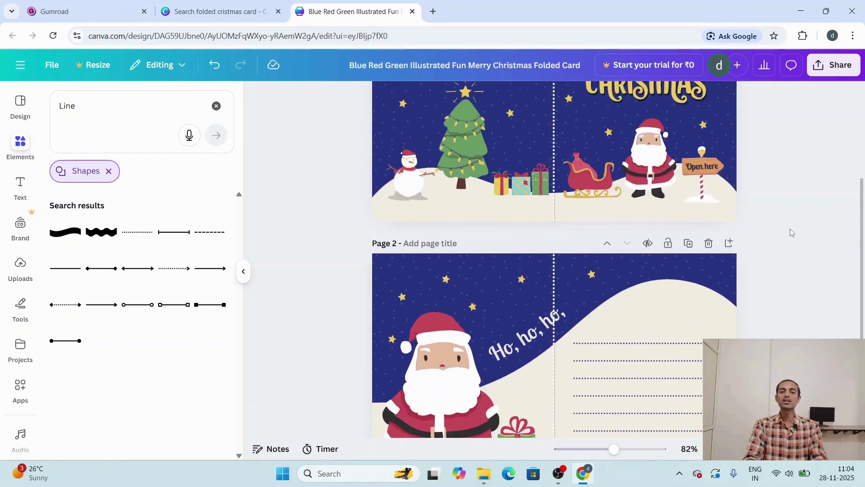
{"action": "scroll", "coordinate": [792, 233], "scroll_direction": "up", "scroll_amount": 2}
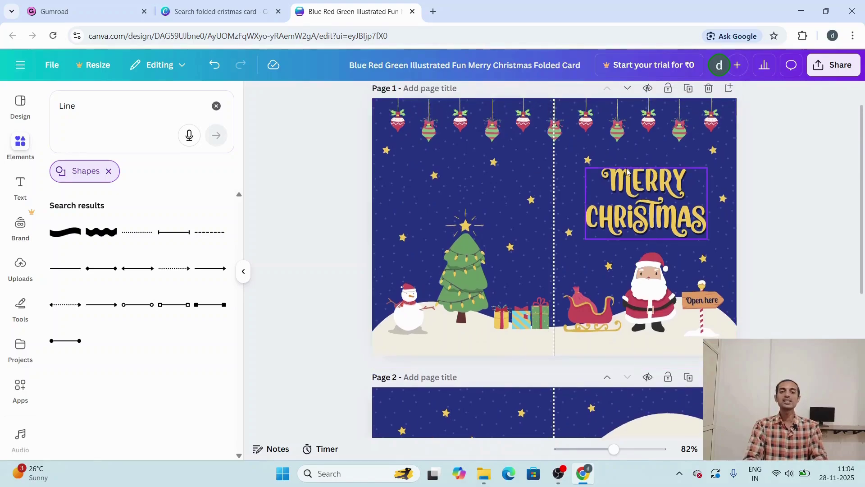
{"action": "scroll", "coordinate": [499, 204], "scroll_direction": "down", "scroll_amount": 5}
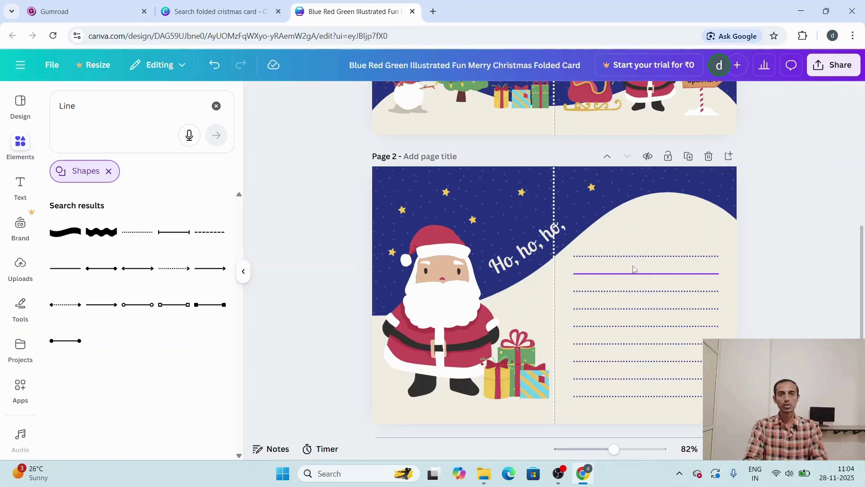
{"action": "scroll", "coordinate": [632, 269], "scroll_direction": "up", "scroll_amount": 5}
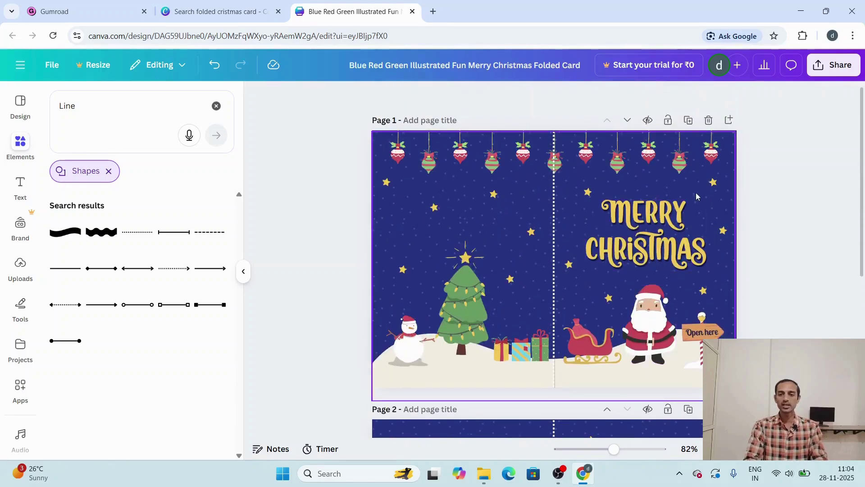
{"action": "scroll", "coordinate": [674, 201], "scroll_direction": "up", "scroll_amount": 3}
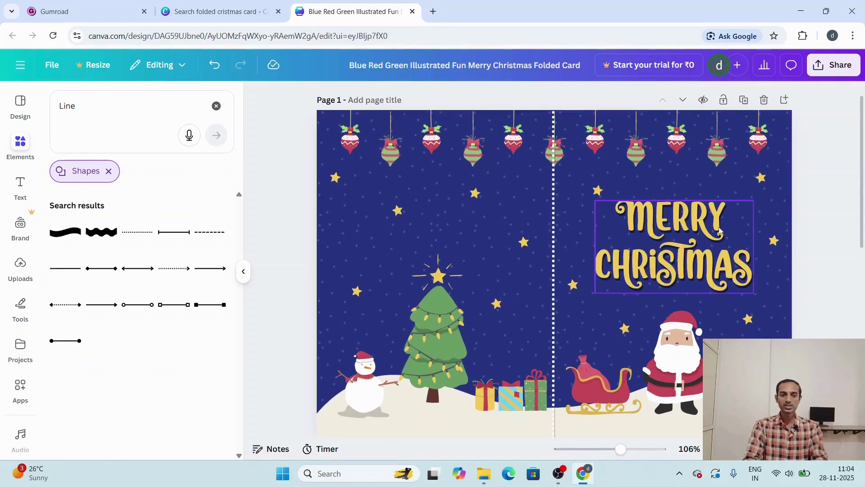
Clear the element search and recolour the Merry Christmas lettering on page 1 to red.
{"action": "left_click", "coordinate": [216, 106]}
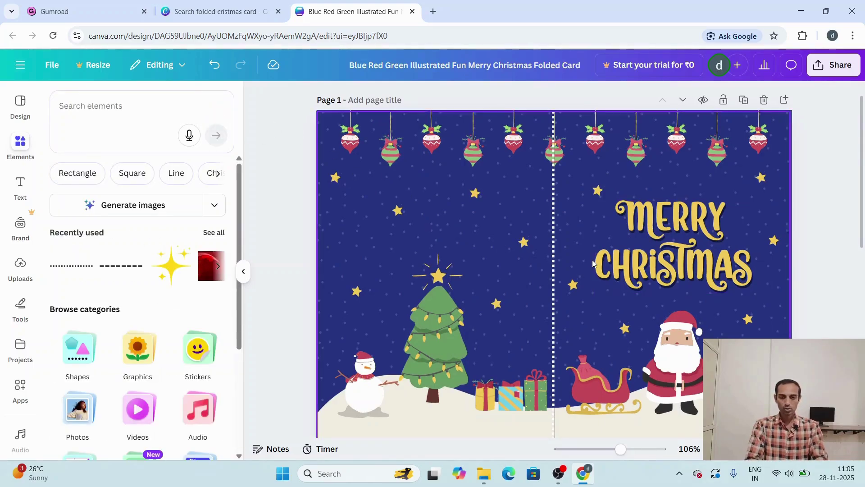
{"action": "scroll", "coordinate": [593, 263], "scroll_direction": "down", "scroll_amount": 1}
{"action": "scroll", "coordinate": [593, 263], "scroll_direction": "down", "scroll_amount": 1}
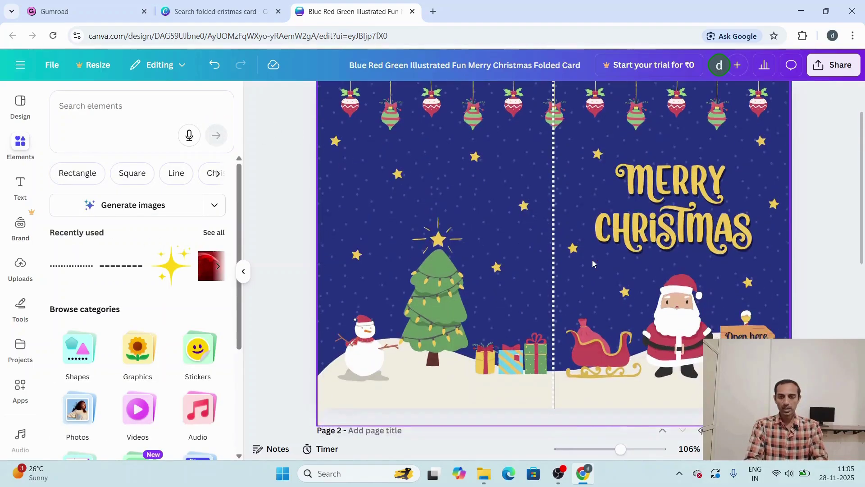
{"action": "left_click", "coordinate": [684, 187]}
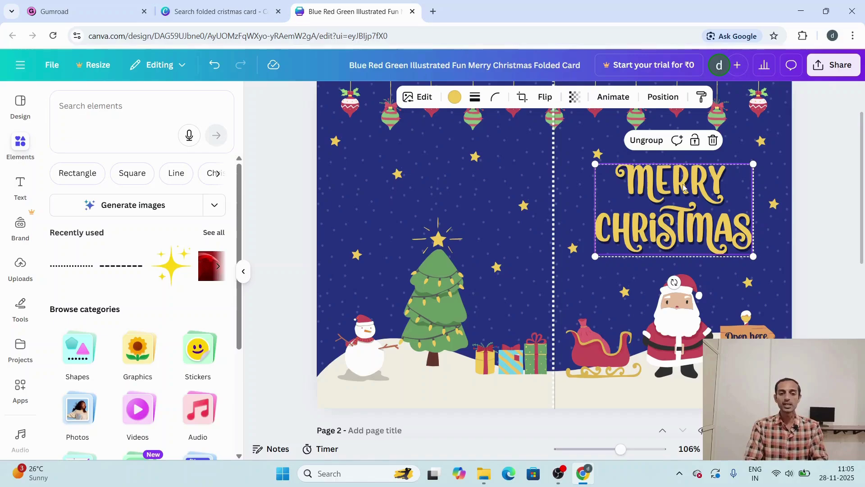
{"action": "left_click", "coordinate": [456, 98]}
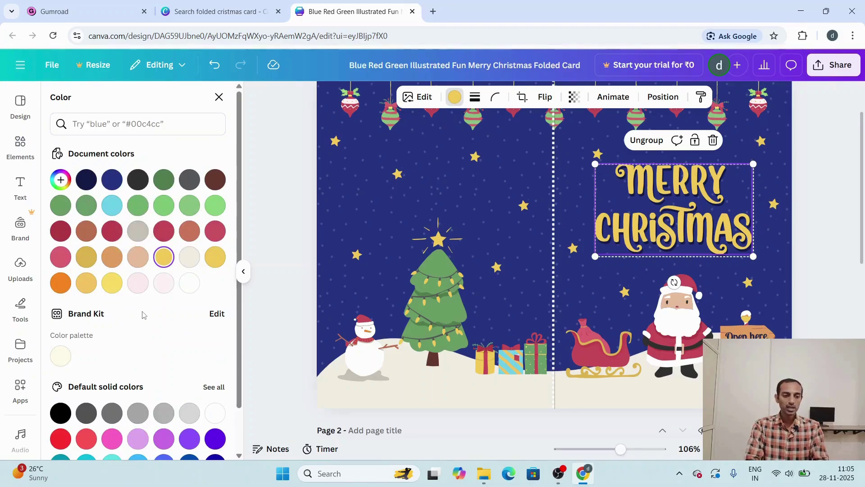
{"action": "left_click", "coordinate": [60, 438]}
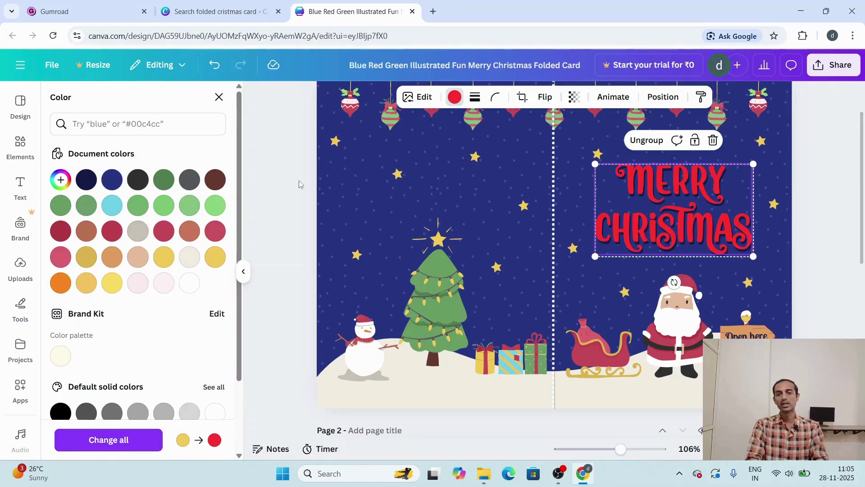
{"action": "key", "text": "Escape"}
Search the elements for "shanta" and show all the matching graphics.
{"action": "left_click", "coordinate": [675, 325]}
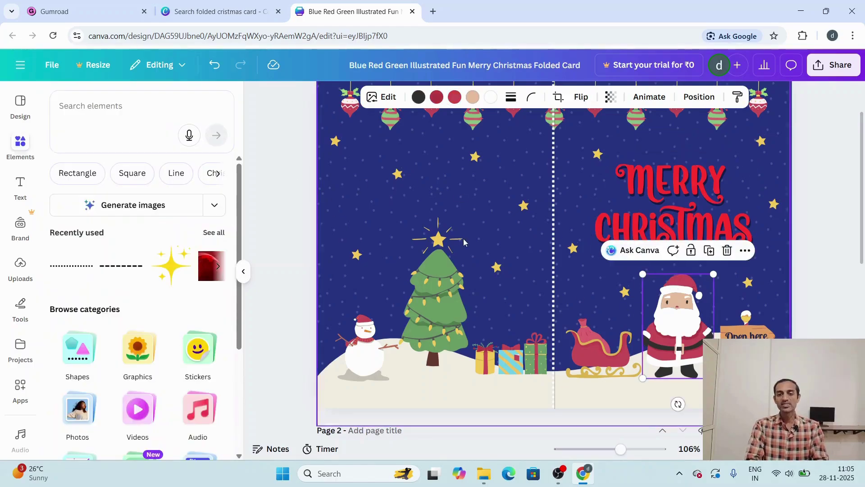
{"action": "left_click", "coordinate": [100, 104]}
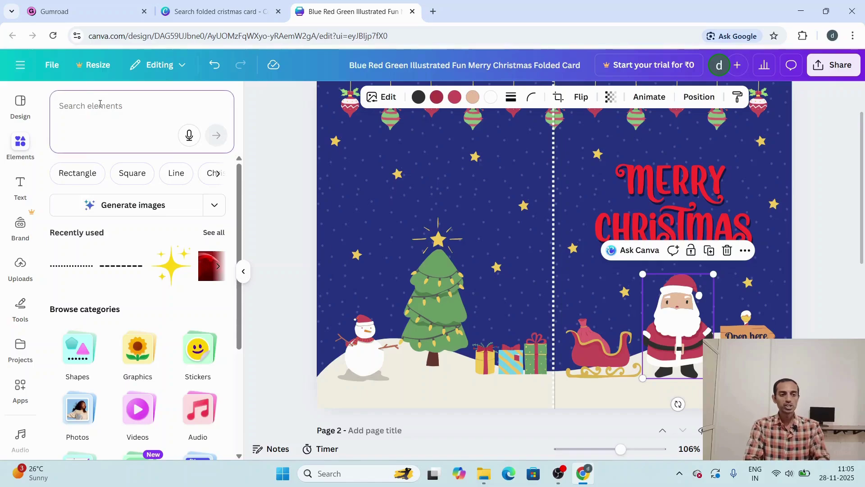
{"action": "type", "text": "s"}
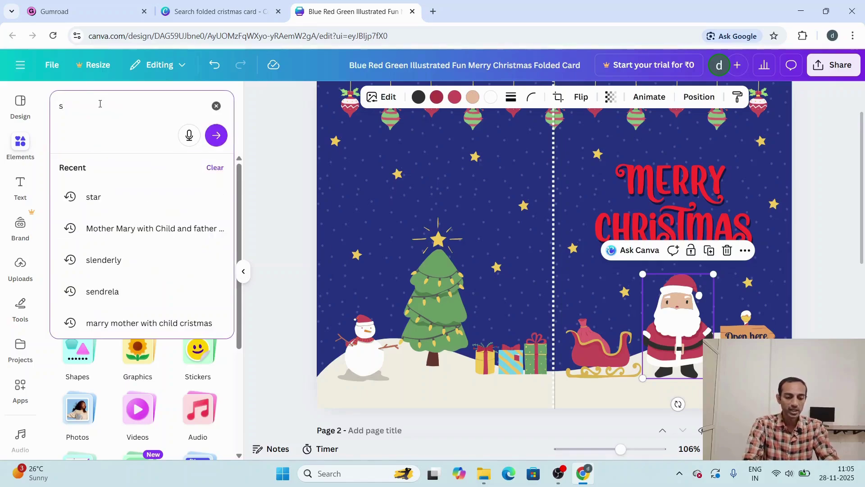
{"action": "type", "text": "h"}
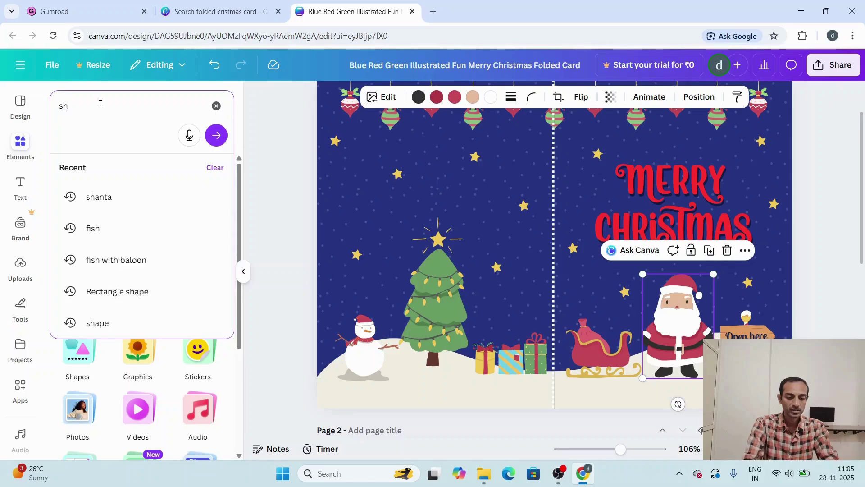
{"action": "type", "text": "anta"}
{"action": "key", "text": "Return"}
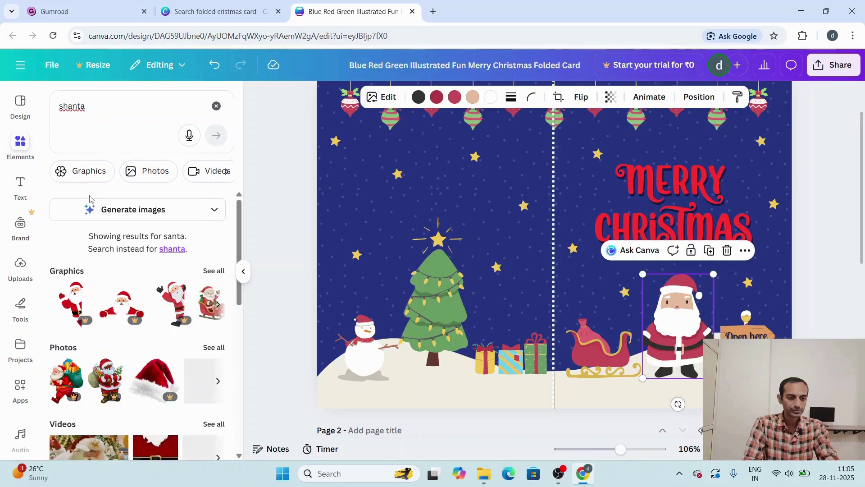
{"action": "scroll", "coordinate": [141, 304], "scroll_direction": "down", "scroll_amount": 1}
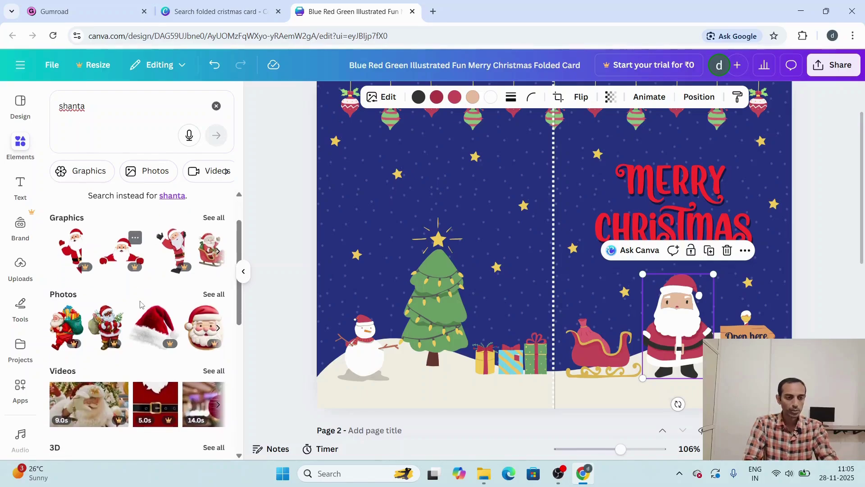
{"action": "left_click", "coordinate": [213, 218]}
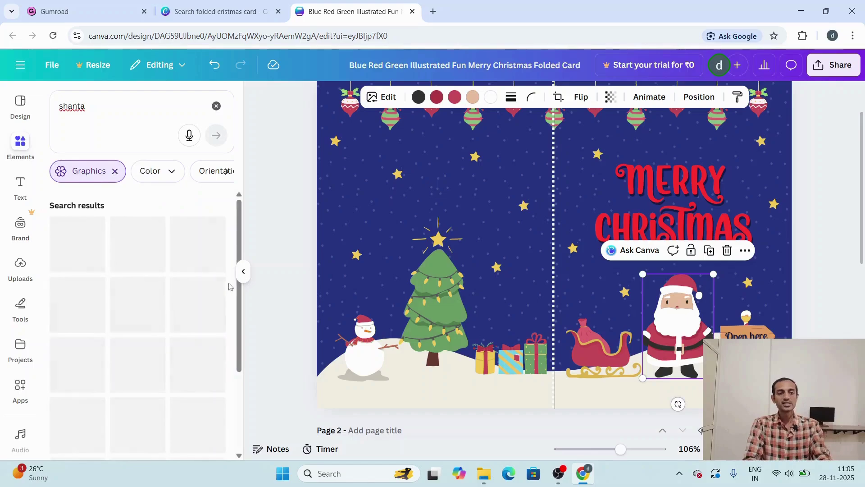
Find a full-figure Santa graphic with one arm raised among the results and add it to page 1.
{"action": "scroll", "coordinate": [187, 345], "scroll_direction": "down", "scroll_amount": 3}
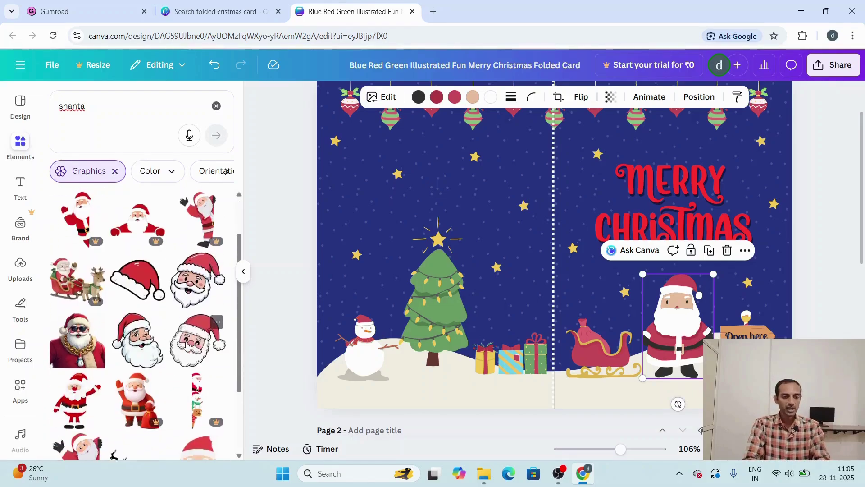
{"action": "scroll", "coordinate": [187, 345], "scroll_direction": "down", "scroll_amount": 2}
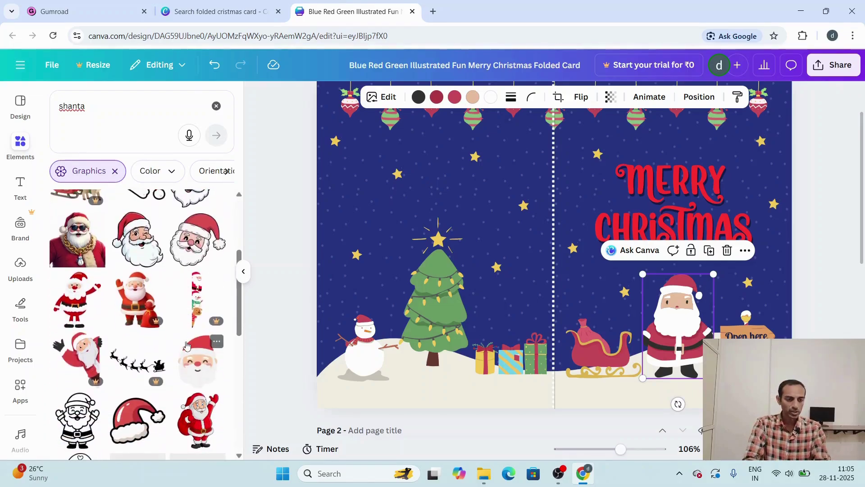
{"action": "left_click", "coordinate": [77, 306]}
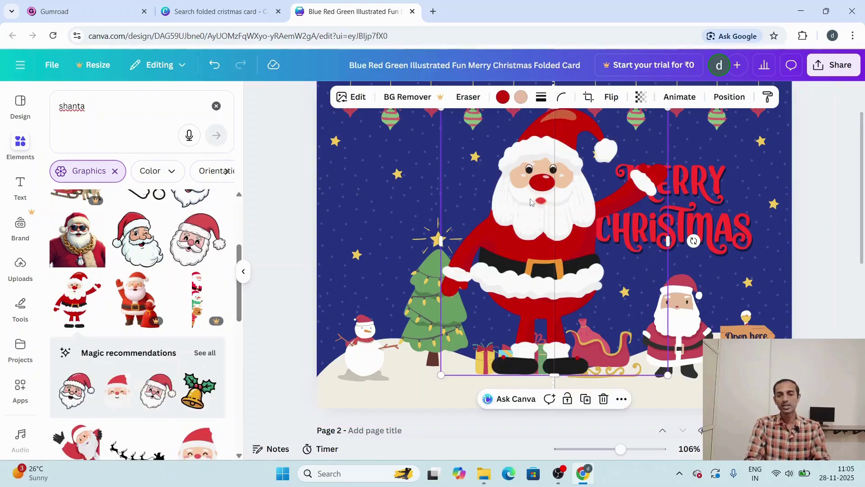
{"action": "left_click_drag", "start_coordinate": [548, 220], "coordinate": [554, 269]}
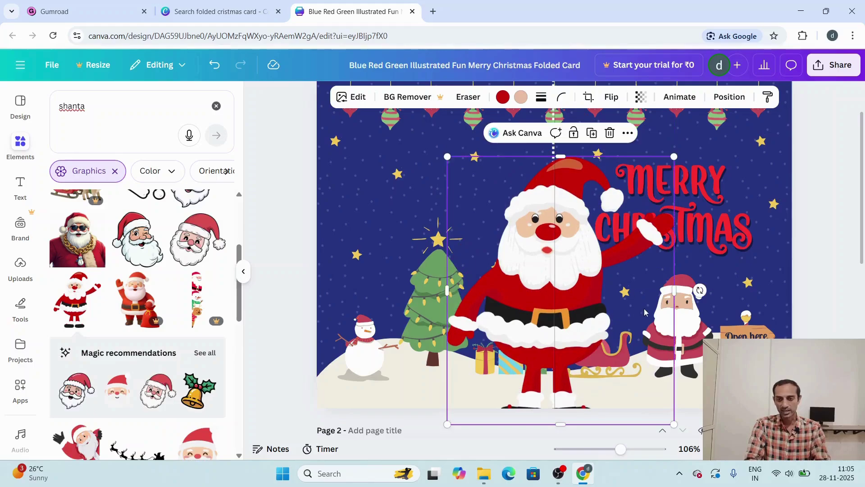
Delete the original Santa on page 1, then shrink the new Santa and place it between the sleigh and the Open here sign.
{"action": "left_click", "coordinate": [684, 326]}
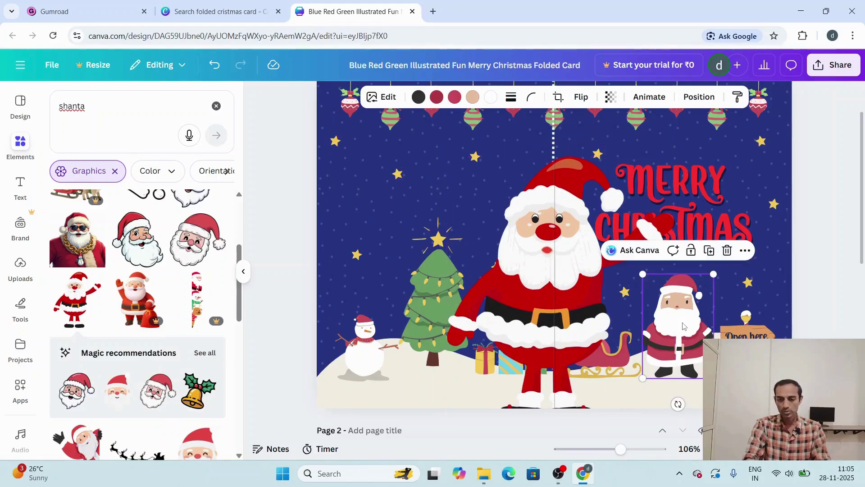
{"action": "key", "text": "Delete"}
{"action": "left_click", "coordinate": [530, 238]}
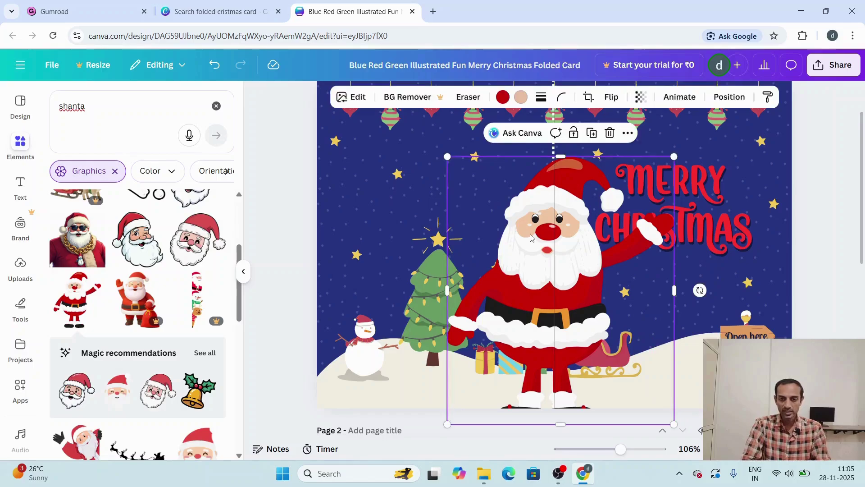
{"action": "left_click_drag", "start_coordinate": [448, 158], "coordinate": [605, 276]}
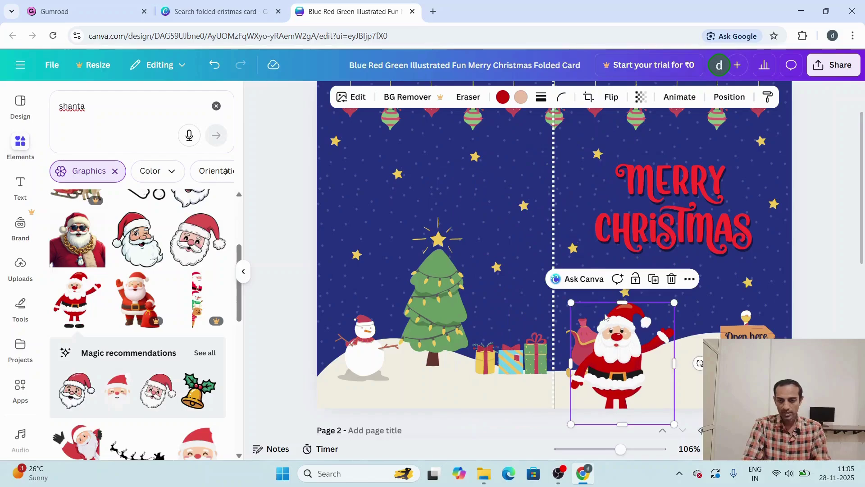
{"action": "left_click_drag", "start_coordinate": [619, 356], "coordinate": [686, 312]}
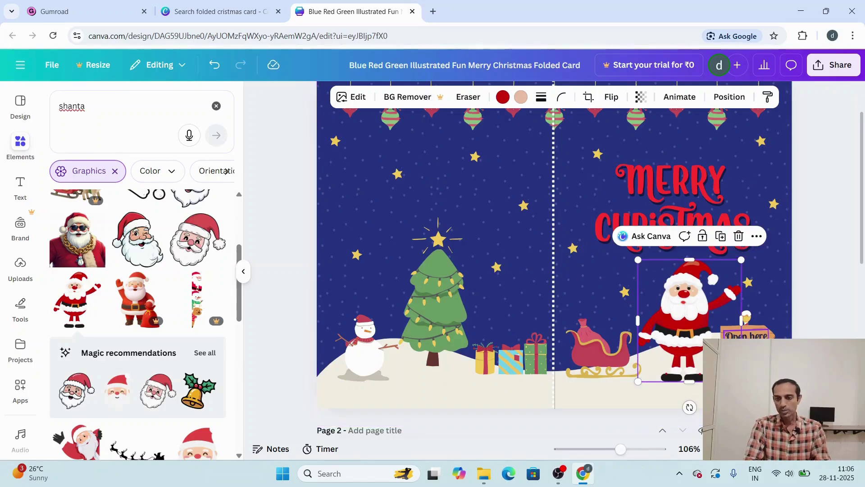
{"action": "left_click", "coordinate": [828, 285]}
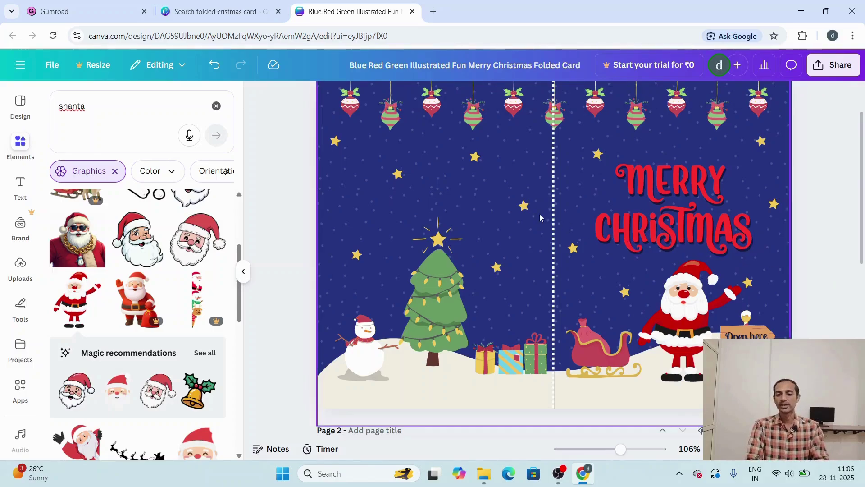
Search the graphics for "xmas tree" to find a replacement for the Christmas tree on page 1.
{"action": "left_click", "coordinate": [444, 295]}
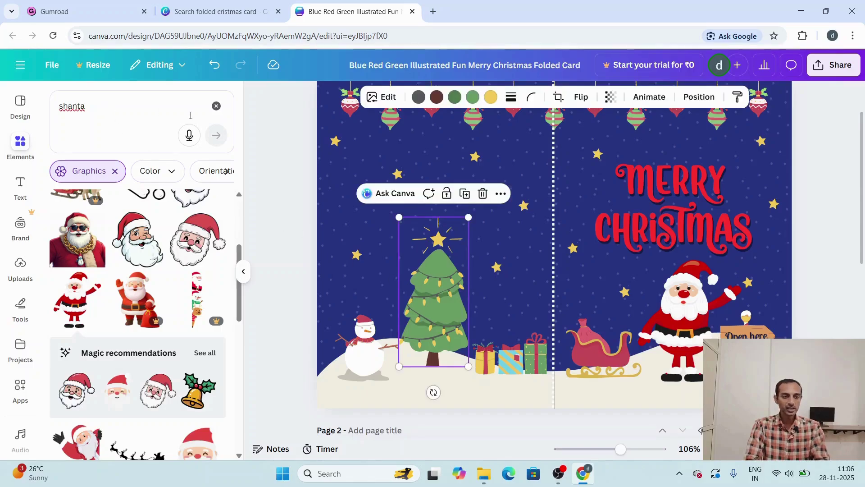
{"action": "left_click", "coordinate": [87, 107]}
{"action": "key", "text": "BackSpace"}
{"action": "key", "text": "BackSpace"}
{"action": "key", "text": "BackSpace"}
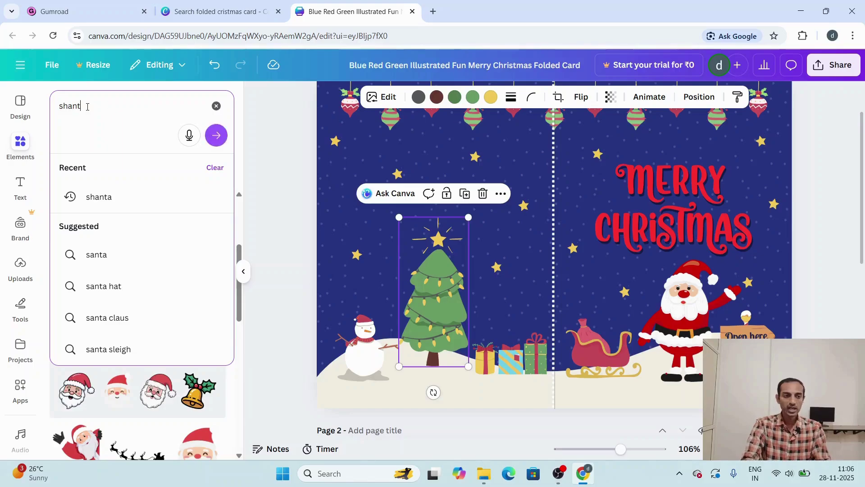
{"action": "key", "text": "BackSpace"}
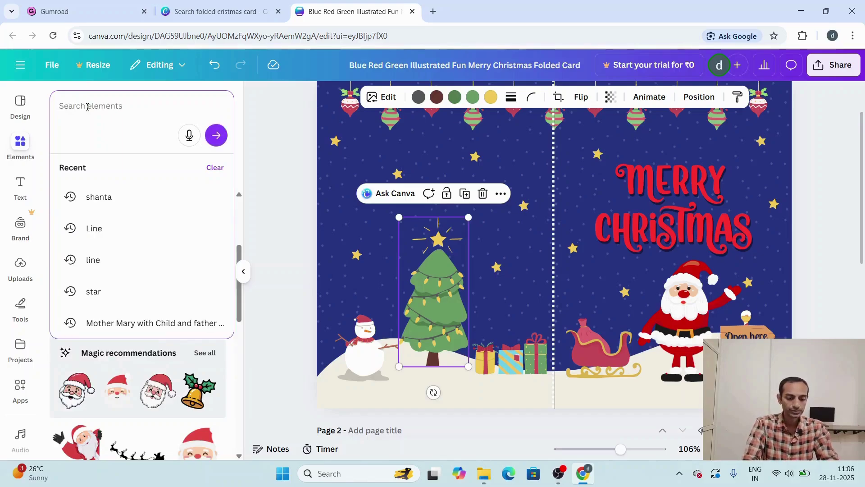
{"action": "type", "text": "xmas tree"}
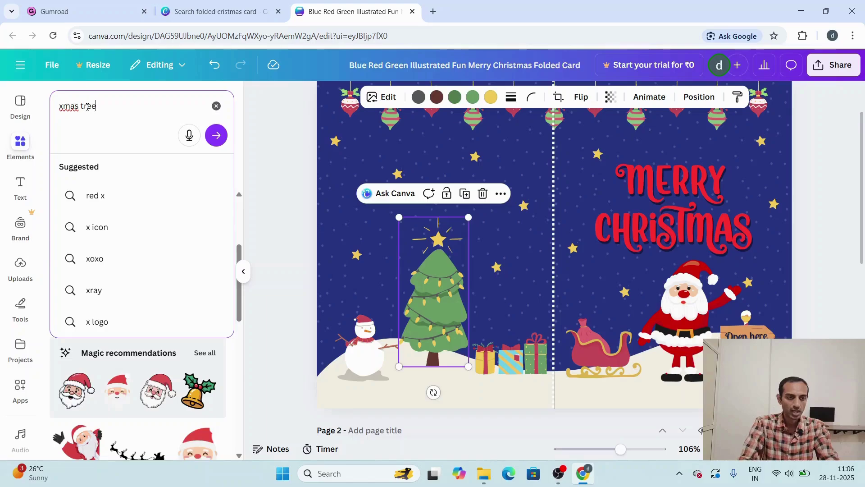
{"action": "key", "text": "Return"}
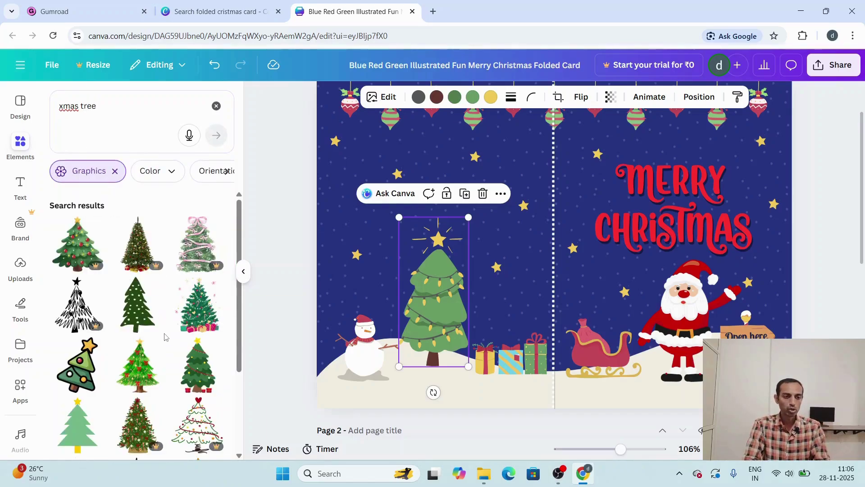
Add the bright green tree decorated with red bows to page 1 and shrink it to roughly the original tree's size.
{"action": "left_click", "coordinate": [146, 377]}
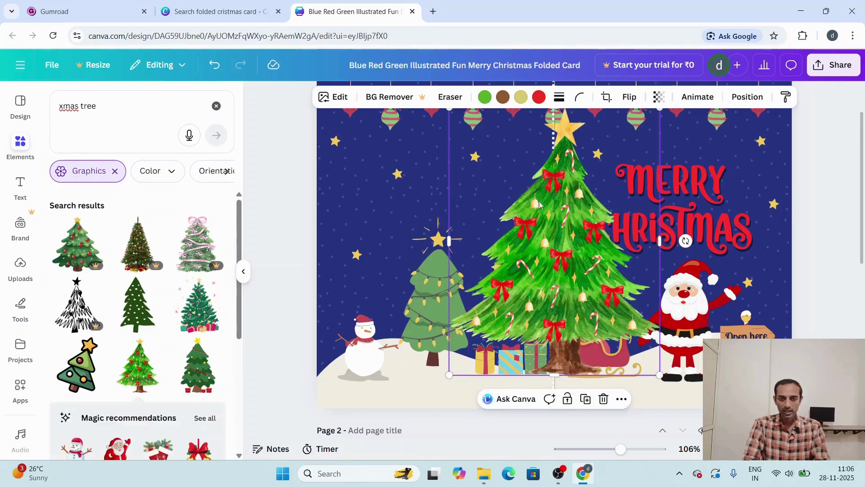
{"action": "left_click_drag", "start_coordinate": [473, 140], "coordinate": [478, 174]}
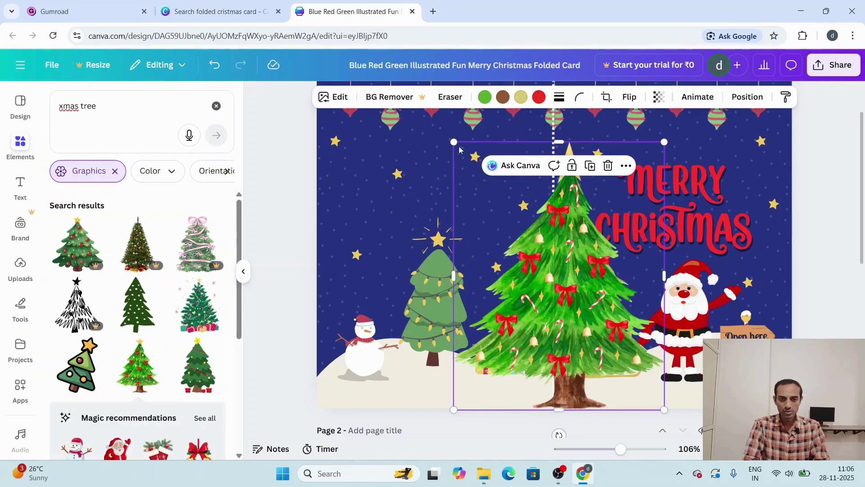
{"action": "left_click_drag", "start_coordinate": [457, 143], "coordinate": [558, 272]}
Delete the original tree on page 1 and move the new tree into its place between the snowman and the gifts.
{"action": "left_click", "coordinate": [466, 307]}
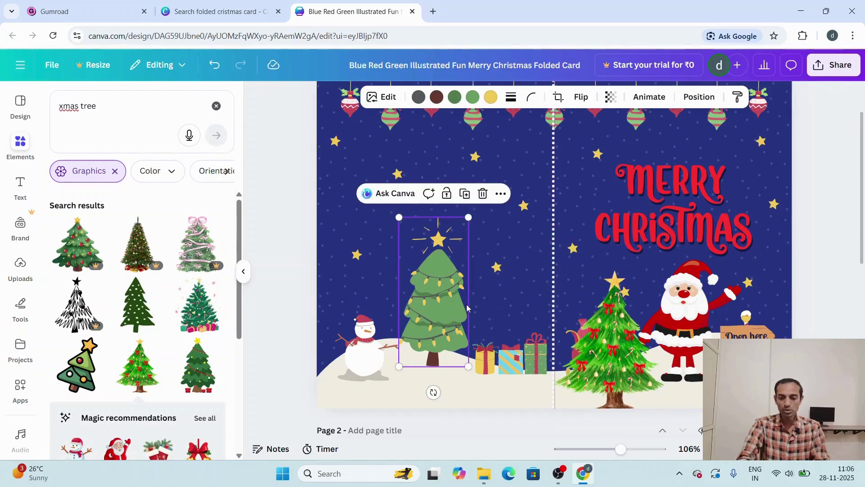
{"action": "key", "text": "Delete"}
{"action": "left_click", "coordinate": [619, 317]}
{"action": "left_click_drag", "start_coordinate": [619, 317], "coordinate": [442, 277]}
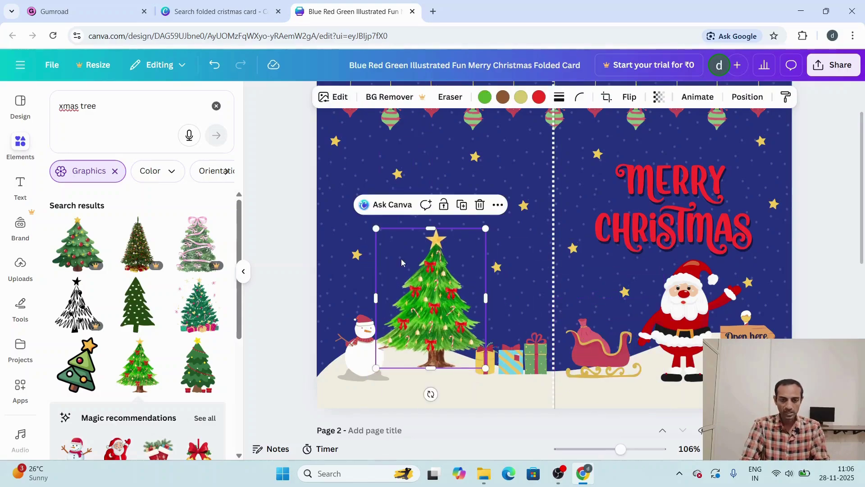
Shrink the new tree on page 1 a little further and settle it on the snow between the snowman and the gifts.
{"action": "left_click_drag", "start_coordinate": [376, 230], "coordinate": [391, 248]}
{"action": "left_click_drag", "start_coordinate": [441, 315], "coordinate": [478, 305]}
{"action": "left_click_drag", "start_coordinate": [381, 247], "coordinate": [389, 260]}
{"action": "left_click_drag", "start_coordinate": [430, 337], "coordinate": [428, 345]}
{"action": "left_click_drag", "start_coordinate": [427, 269], "coordinate": [428, 261]}
Search the graphics for "xmas gifts" to find a replacement for the gifts on page 1.
{"action": "left_click", "coordinate": [516, 364]}
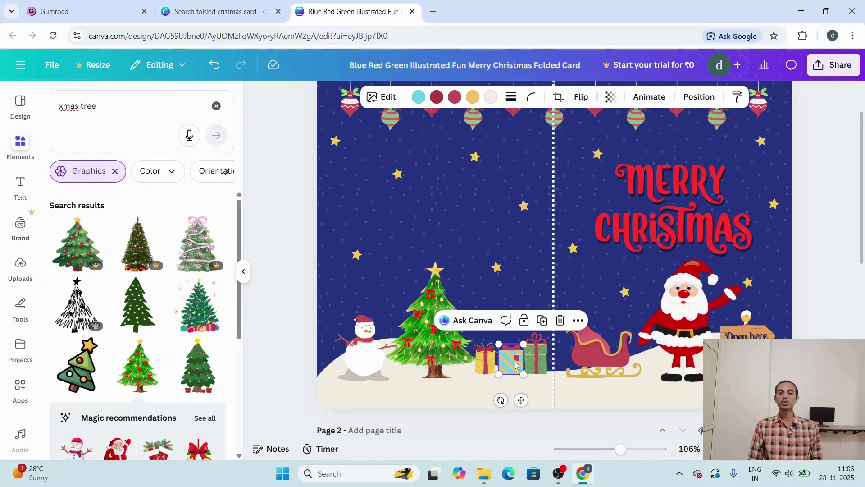
{"action": "left_click", "coordinate": [107, 106]}
{"action": "key", "text": "BackSpace"}
{"action": "key", "text": "BackSpace"}
{"action": "key", "text": "BackSpace"}
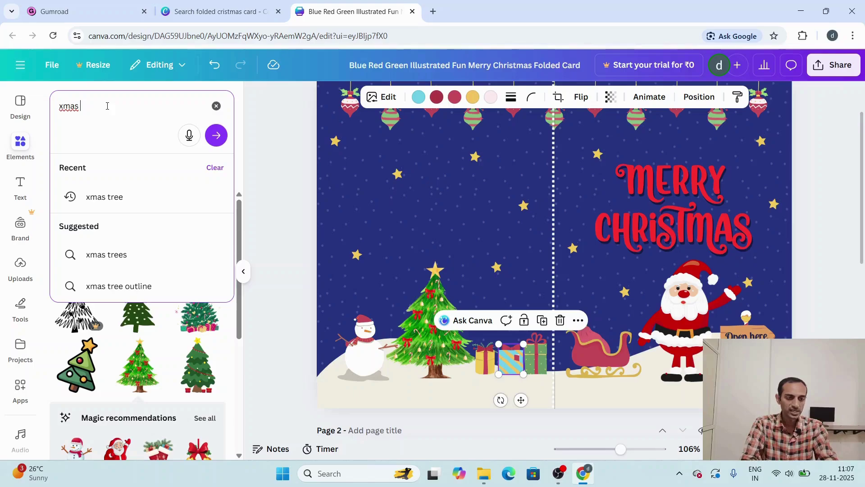
{"action": "type", "text": "gifts"}
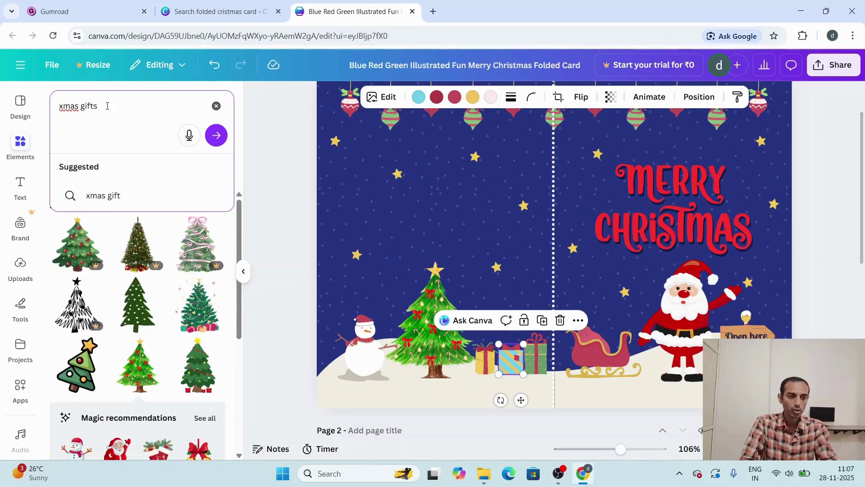
{"action": "key", "text": "Return"}
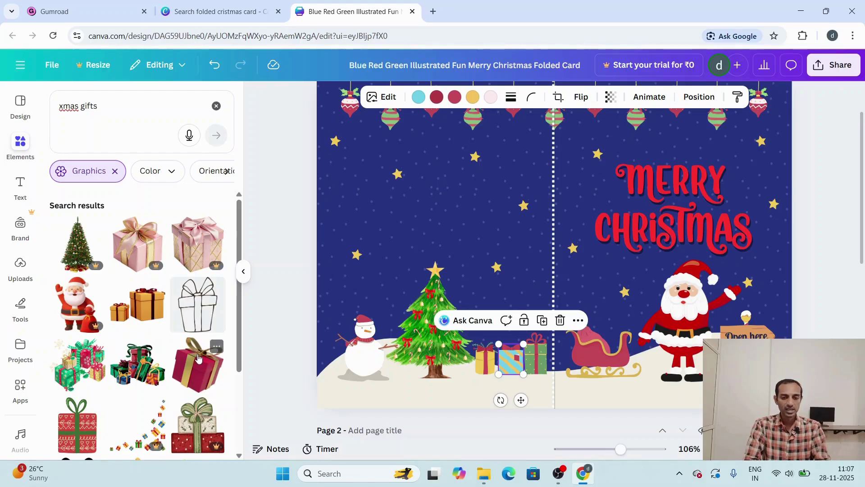
Add the brown gift box with the dark red ribbon to page 1 and shrink it to a small box below Santa.
{"action": "scroll", "coordinate": [210, 334], "scroll_direction": "down", "scroll_amount": 3}
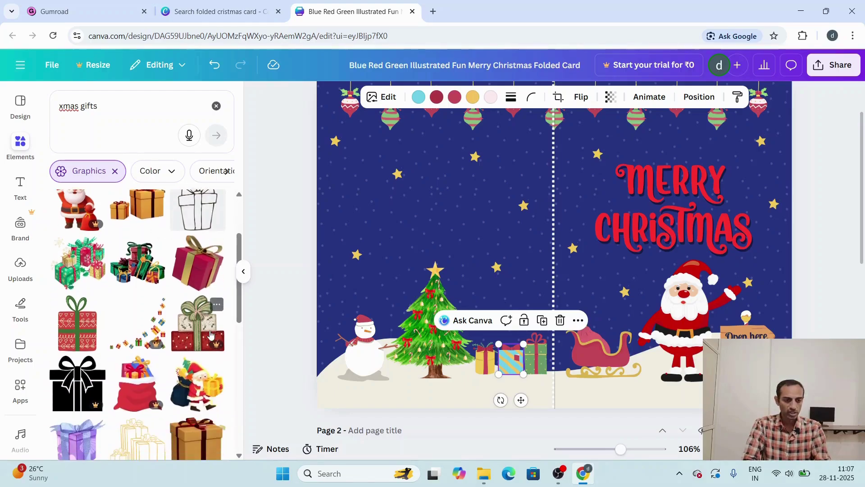
{"action": "scroll", "coordinate": [210, 334], "scroll_direction": "down", "scroll_amount": 1}
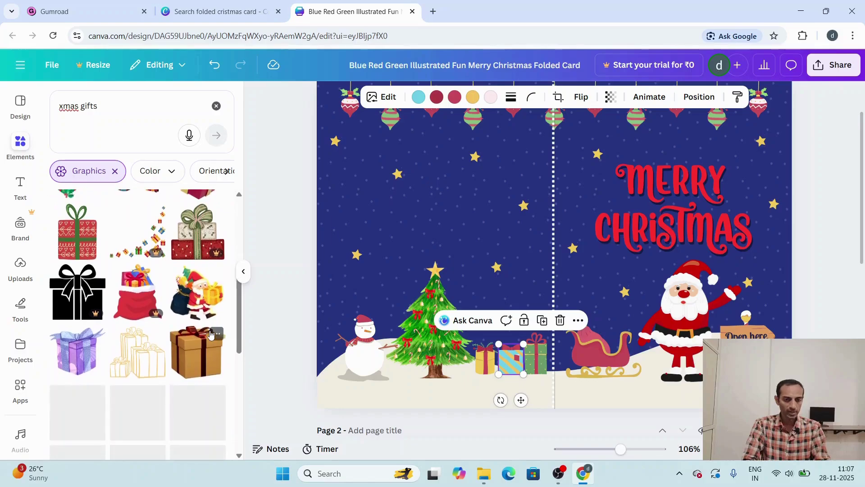
{"action": "left_click", "coordinate": [199, 348]}
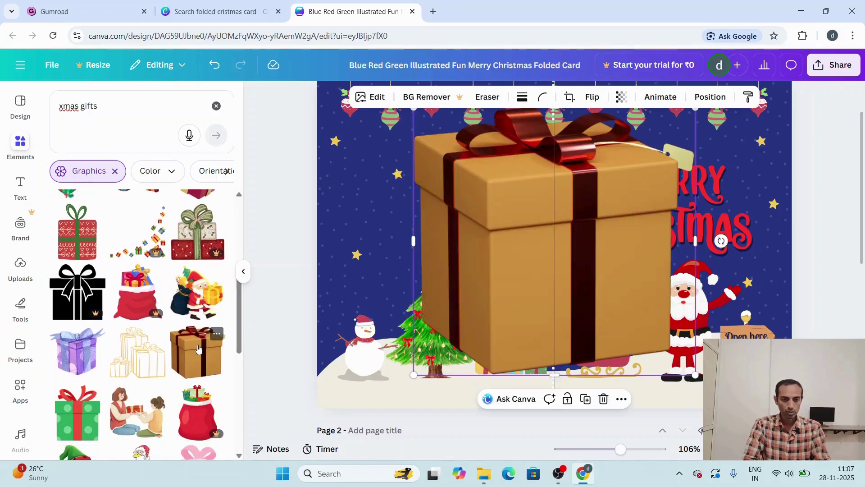
{"action": "left_click_drag", "start_coordinate": [497, 226], "coordinate": [506, 266]}
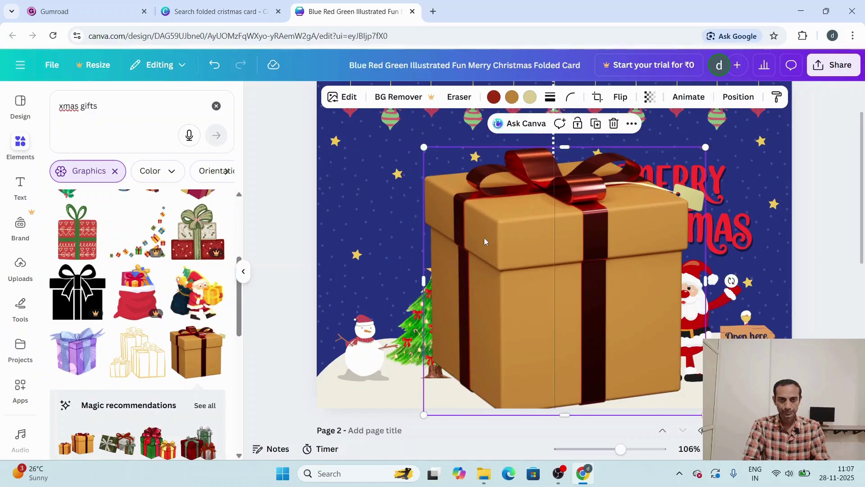
{"action": "left_click_drag", "start_coordinate": [425, 148], "coordinate": [667, 356]}
Delete the yellow gift beside the tree on page 1 and move the brown gift box into its place.
{"action": "left_click", "coordinate": [482, 362]}
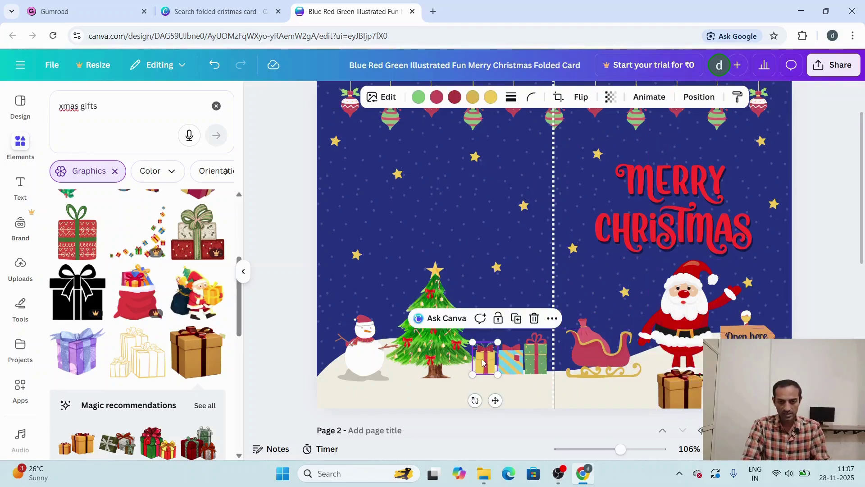
{"action": "key", "text": "Delete"}
{"action": "left_click_drag", "start_coordinate": [671, 388], "coordinate": [488, 361]}
{"action": "left_click", "coordinate": [297, 188]}
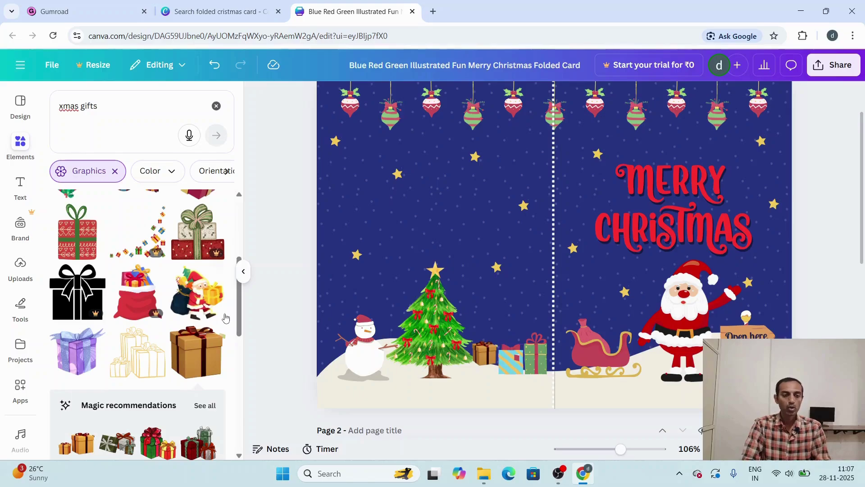
Browse more gift graphics, select a small star on page 1 and search the graphics for "stars" as possible replacements.
{"action": "scroll", "coordinate": [150, 313], "scroll_direction": "down", "scroll_amount": 3}
{"action": "scroll", "coordinate": [150, 313], "scroll_direction": "down", "scroll_amount": 2}
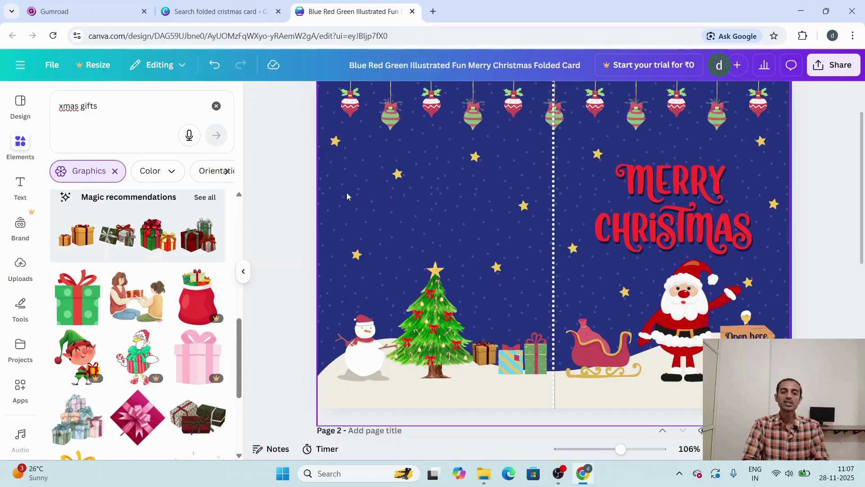
{"action": "left_click", "coordinate": [398, 174]}
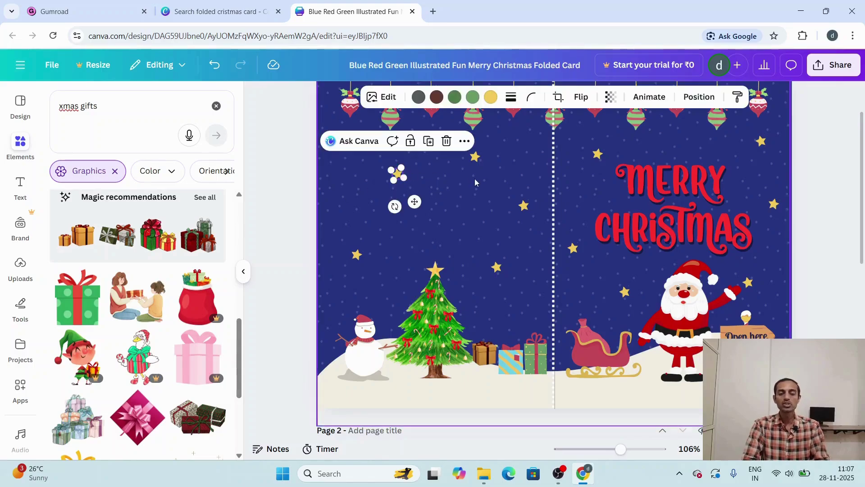
{"action": "left_click", "coordinate": [114, 105]}
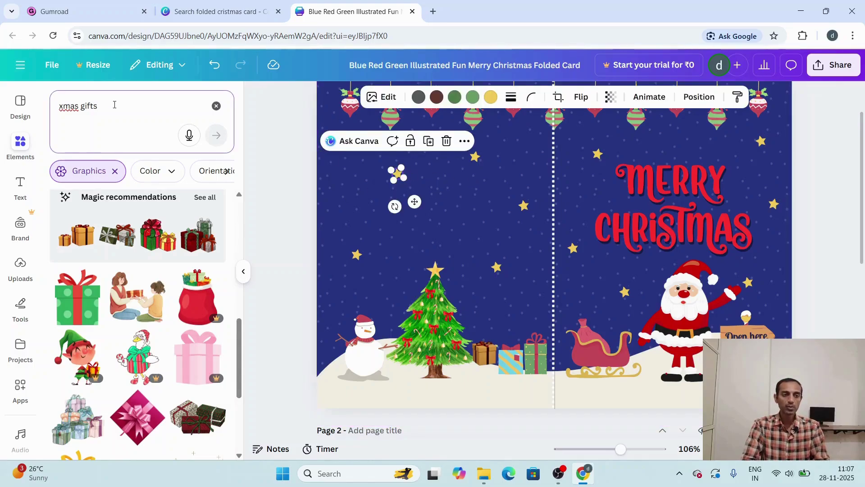
{"action": "key", "text": "BackSpace"}
{"action": "key", "text": "BackSpace"}
{"action": "key", "text": "BackSpace"}
{"action": "key", "text": "BackSpace"}
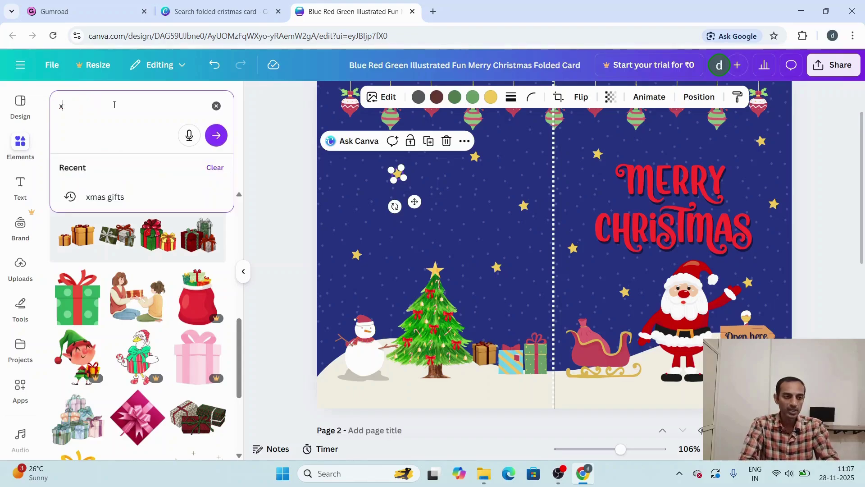
{"action": "key", "text": "BackSpace"}
{"action": "type", "text": "stra"}
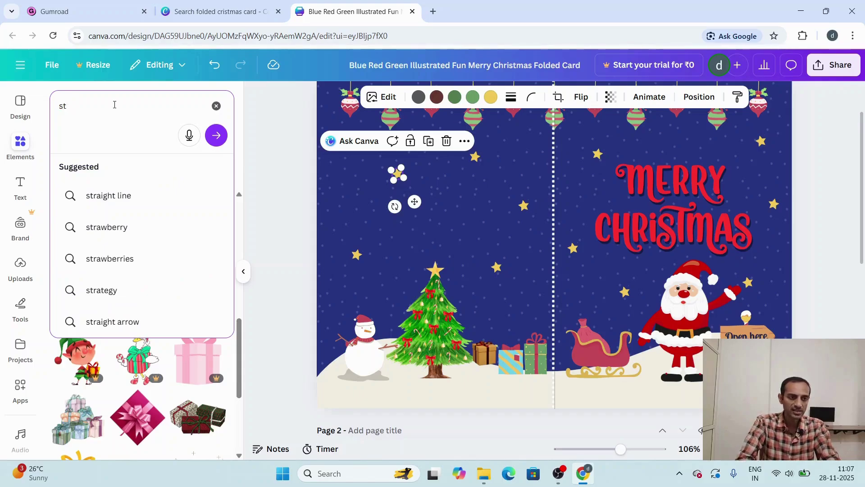
{"action": "key", "text": "BackSpace"}
{"action": "type", "text": "ars"}
{"action": "key", "text": "Return"}
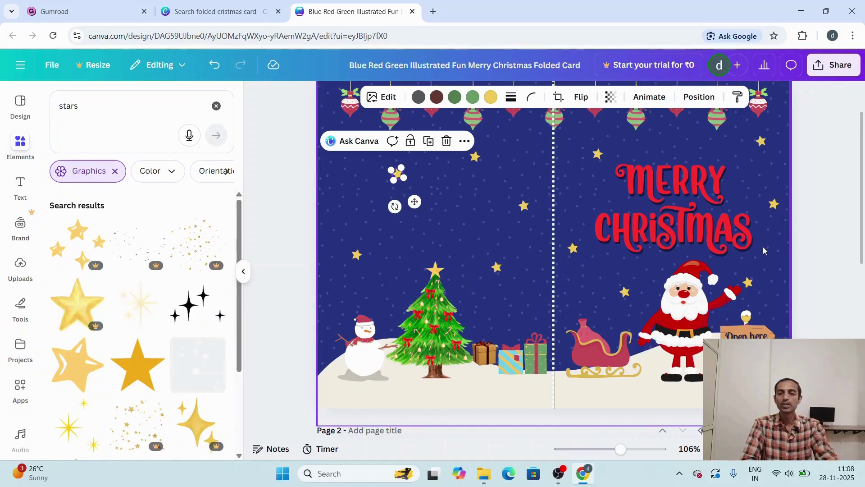
{"action": "left_click", "coordinate": [818, 254]}
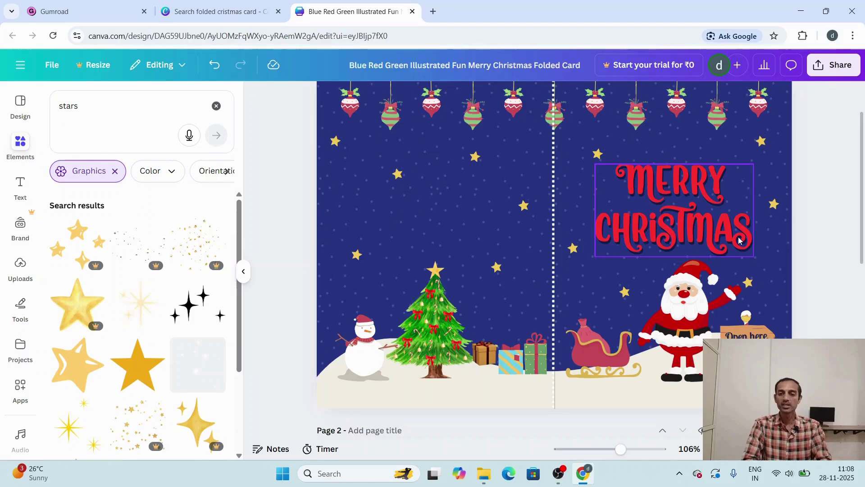
Delete the large original Santa on page 2.
{"action": "scroll", "coordinate": [739, 241], "scroll_direction": "down", "scroll_amount": 4}
{"action": "scroll", "coordinate": [739, 241], "scroll_direction": "down", "scroll_amount": 3}
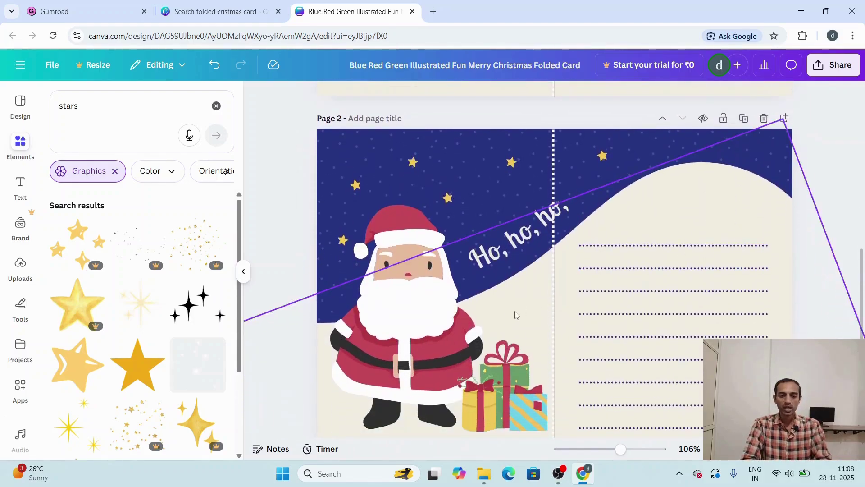
{"action": "left_click", "coordinate": [425, 329]}
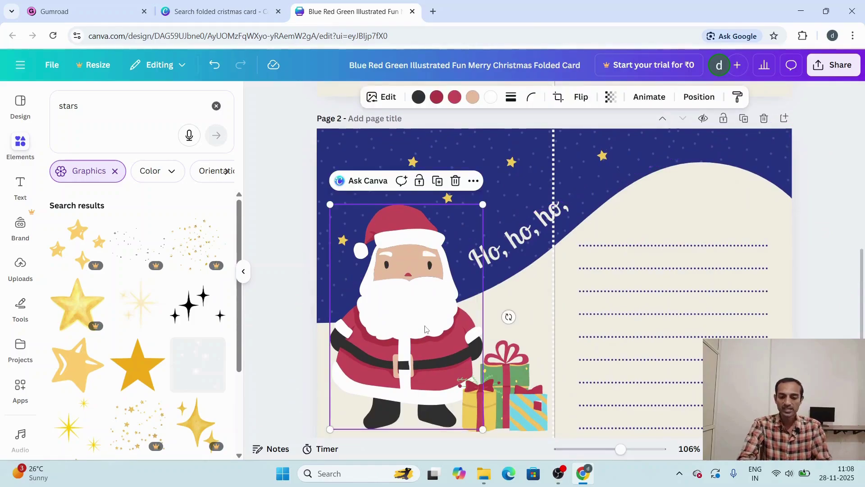
{"action": "key", "text": "Delete"}
{"action": "key", "text": "ctrl+z"}
Copy the waving Santa from page 1 and paste it onto page 2.
{"action": "scroll", "coordinate": [567, 282], "scroll_direction": "up", "scroll_amount": 5}
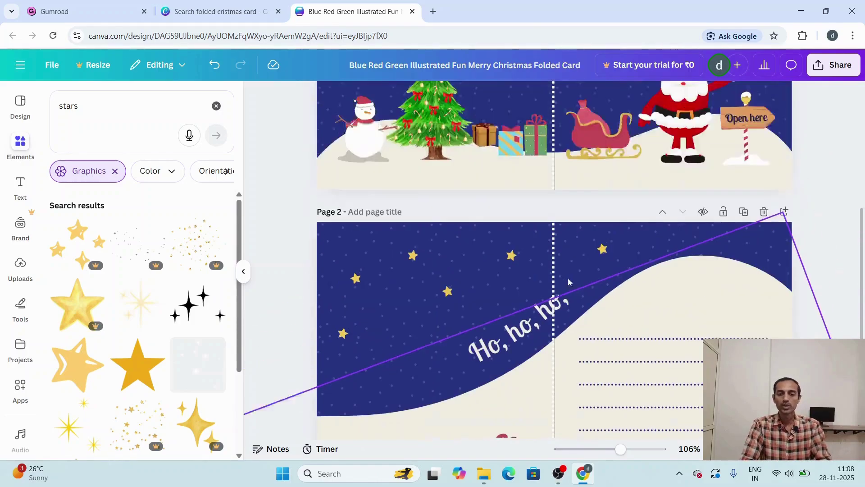
{"action": "left_click", "coordinate": [682, 228]}
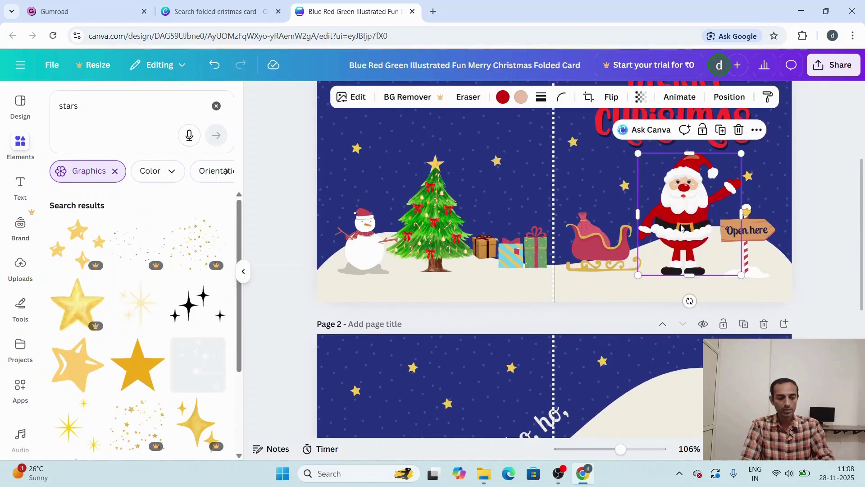
{"action": "scroll", "coordinate": [421, 411], "scroll_direction": "down", "scroll_amount": 3}
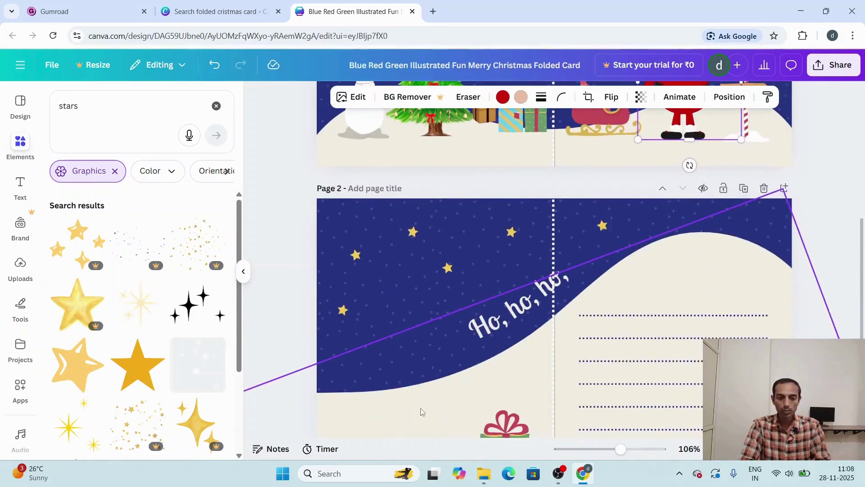
{"action": "left_click", "coordinate": [418, 367]}
{"action": "key", "text": "ctrl+v"}
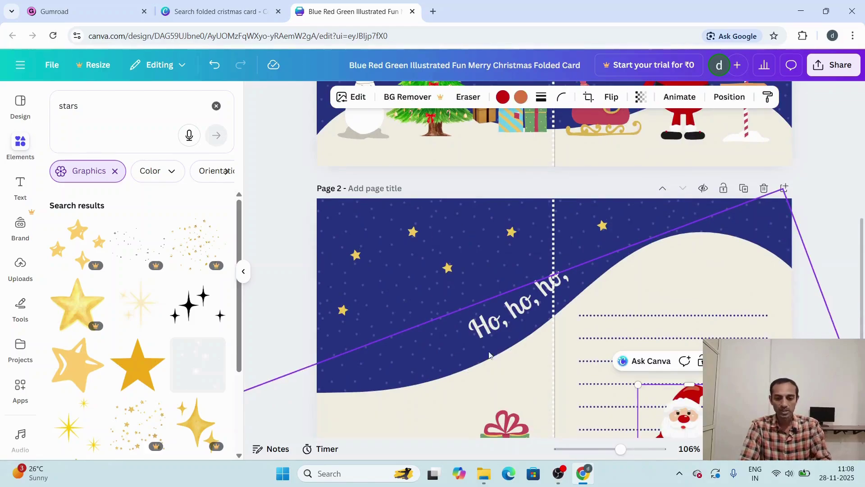
Move the pasted Santa to the deleted Santa's spot beside the gifts on page 2 and enlarge it.
{"action": "left_click_drag", "start_coordinate": [703, 345], "coordinate": [428, 335]}
{"action": "left_click_drag", "start_coordinate": [466, 265], "coordinate": [494, 226]}
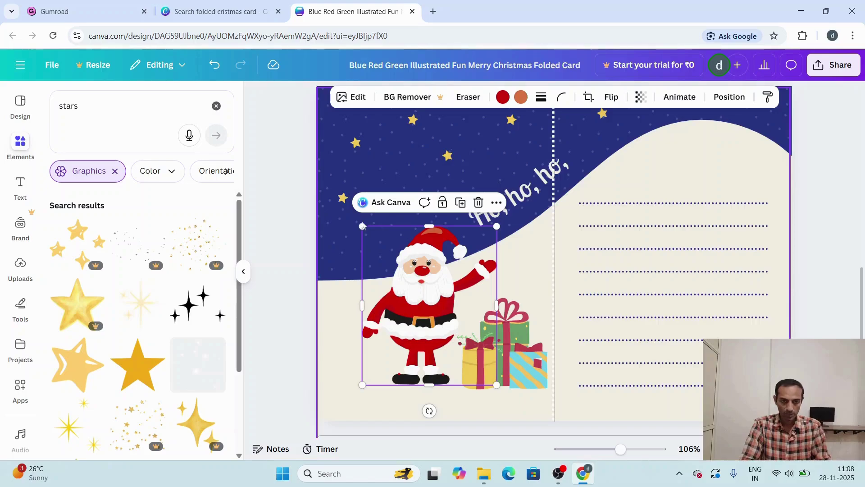
{"action": "left_click_drag", "start_coordinate": [362, 226], "coordinate": [351, 221]}
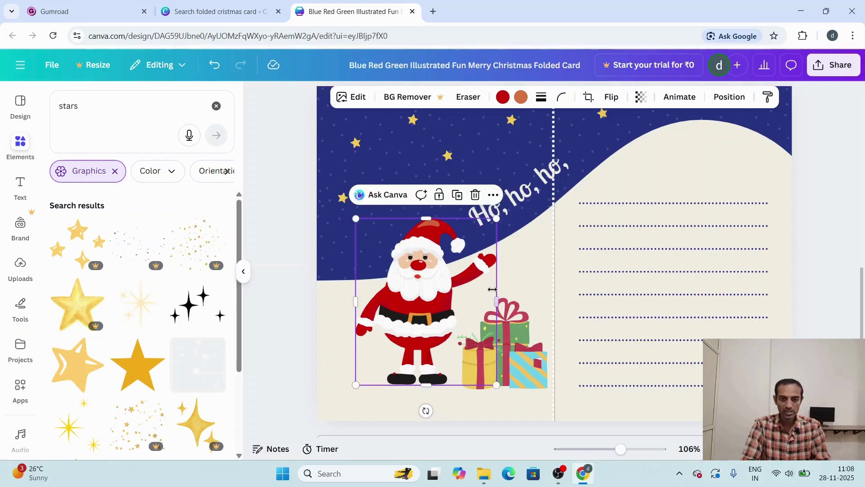
{"action": "scroll", "coordinate": [663, 248], "scroll_direction": "up", "scroll_amount": 3}
{"action": "scroll", "coordinate": [663, 247], "scroll_direction": "down", "scroll_amount": 4}
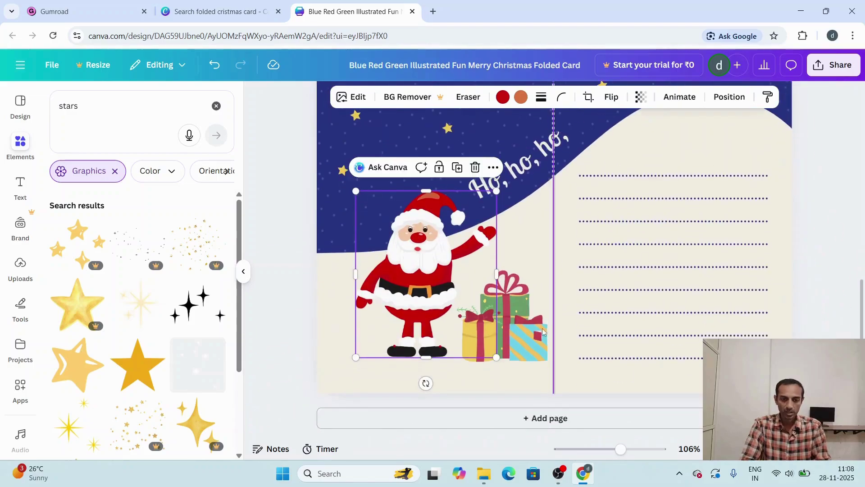
{"action": "left_click", "coordinate": [270, 308]}
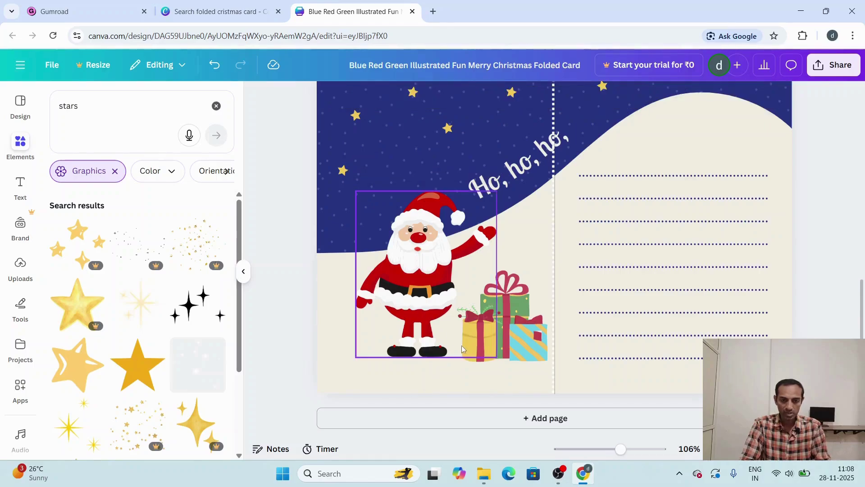
Delete the blue striped gift from the group of presents on page 2.
{"action": "left_click", "coordinate": [490, 329]}
{"action": "left_click", "coordinate": [491, 332]}
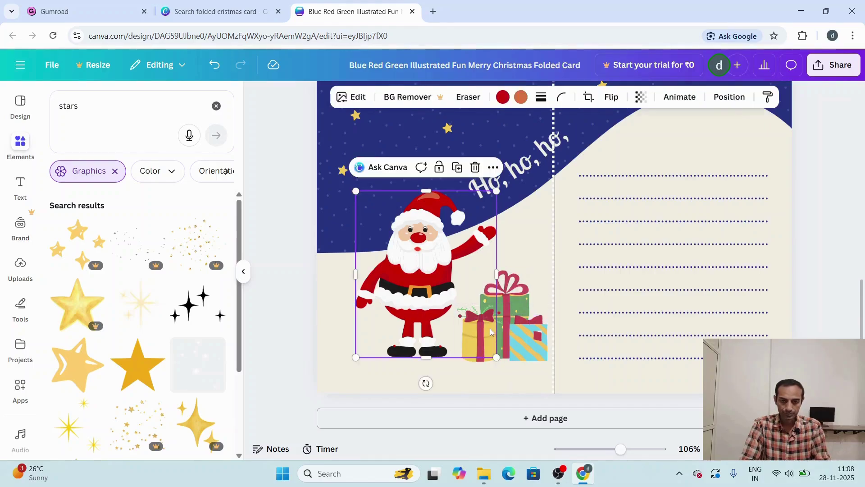
{"action": "left_click", "coordinate": [537, 328]}
{"action": "key", "text": "Delete"}
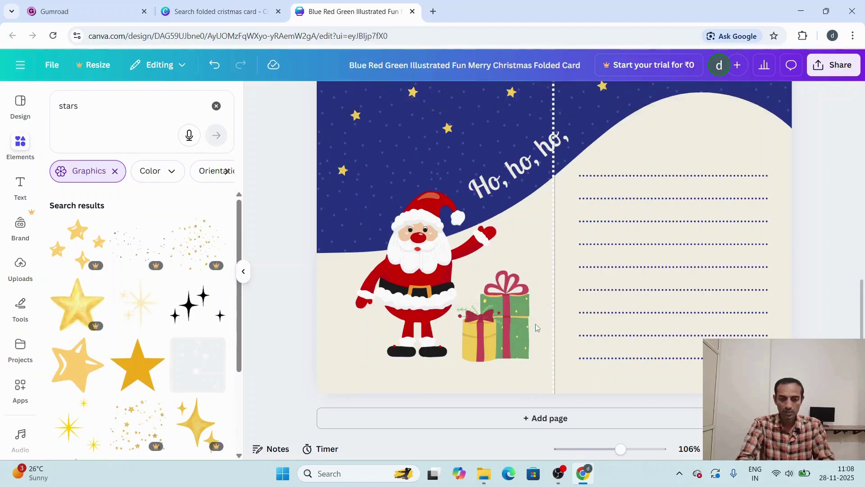
Copy the brown gift box from page 1 and paste it onto page 2.
{"action": "scroll", "coordinate": [537, 328], "scroll_direction": "up", "scroll_amount": 5}
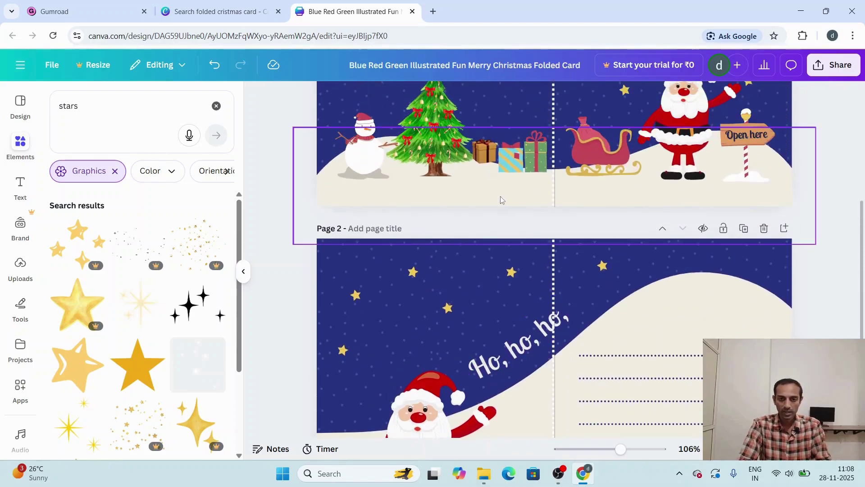
{"action": "left_click", "coordinate": [490, 149]}
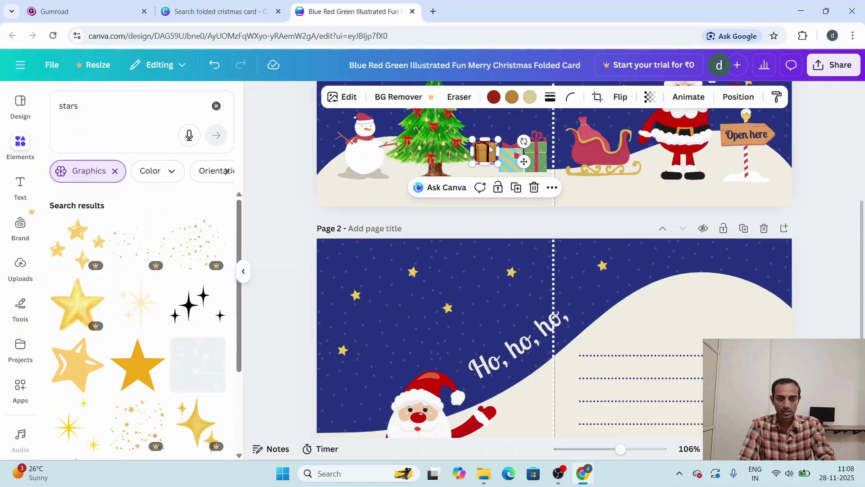
{"action": "scroll", "coordinate": [490, 231], "scroll_direction": "down", "scroll_amount": 3}
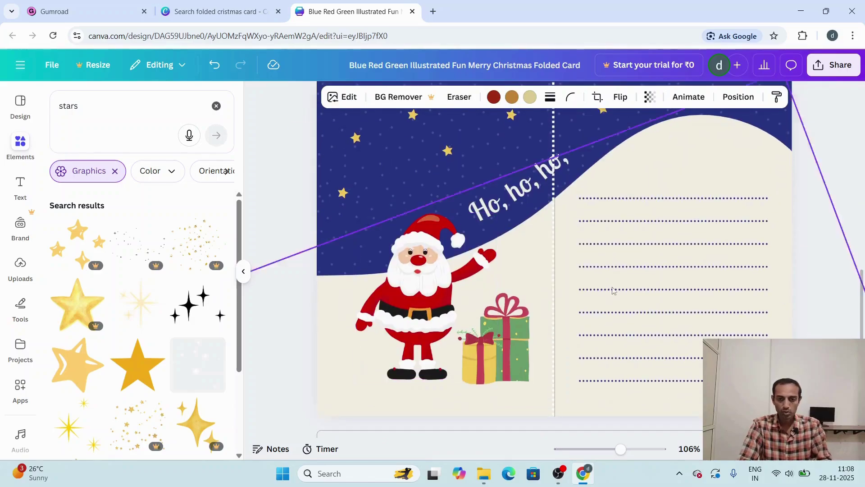
{"action": "left_click", "coordinate": [597, 291]}
{"action": "key", "text": "ctrl+v"}
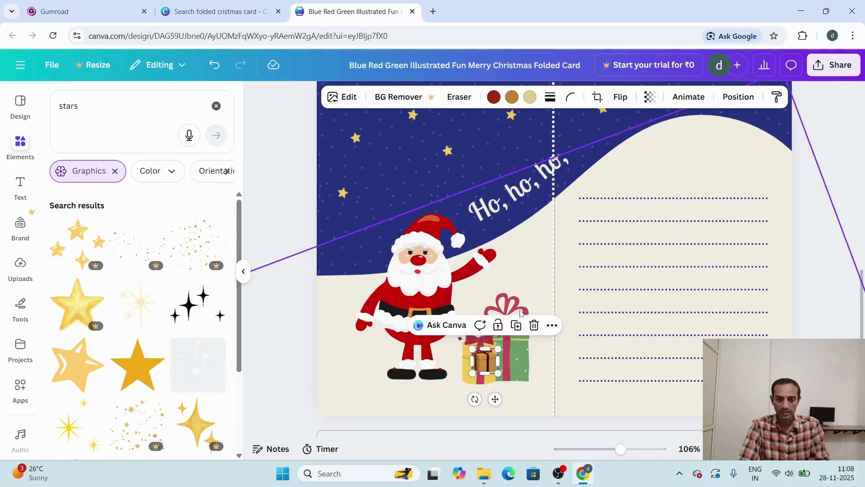
Enlarge the brown gift box on page 2 and place it where the striped gift was, in front of the green one.
{"action": "left_click_drag", "start_coordinate": [485, 360], "coordinate": [517, 337]}
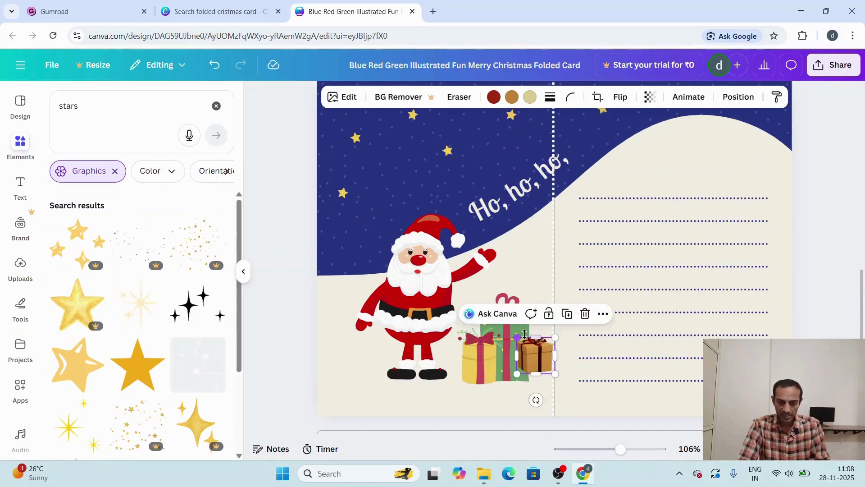
{"action": "left_click_drag", "start_coordinate": [554, 373], "coordinate": [564, 383]}
{"action": "left_click_drag", "start_coordinate": [544, 365], "coordinate": [531, 363]}
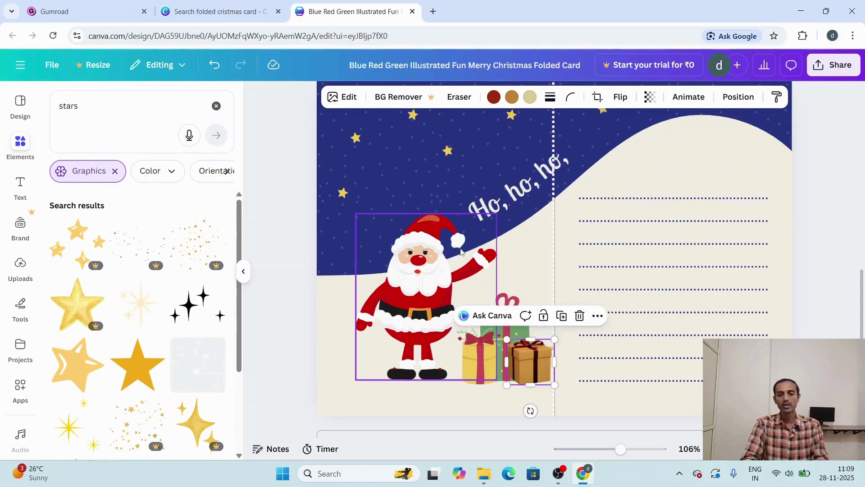
Download only page 1 of the Christmas card as a PNG file.
{"action": "left_click", "coordinate": [834, 213]}
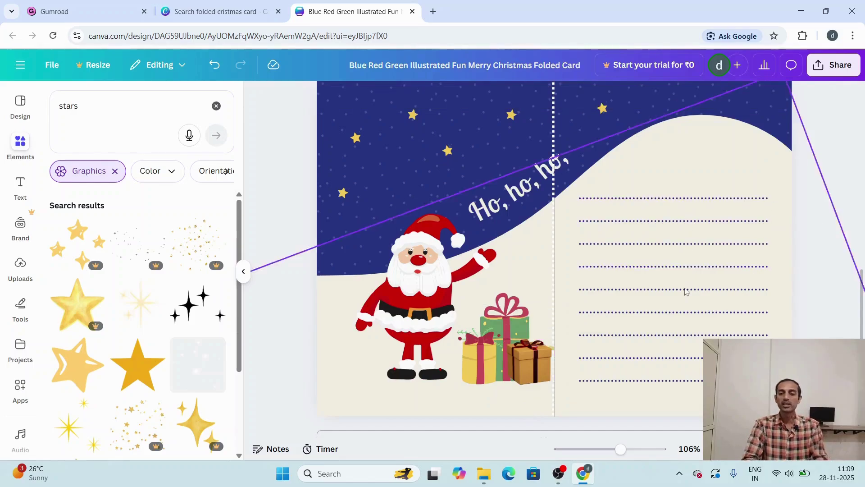
{"action": "scroll", "coordinate": [692, 355], "scroll_direction": "down", "scroll_amount": 1}
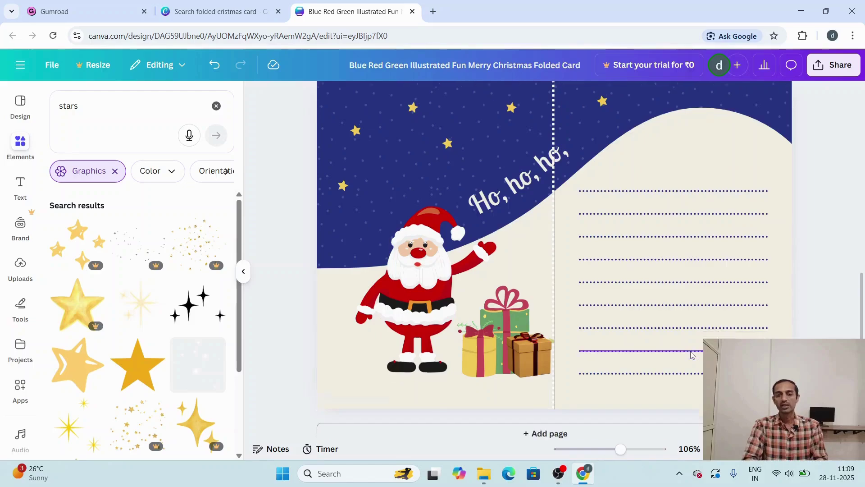
{"action": "scroll", "coordinate": [692, 354], "scroll_direction": "up", "scroll_amount": 3}
{"action": "scroll", "coordinate": [691, 355], "scroll_direction": "up", "scroll_amount": 6}
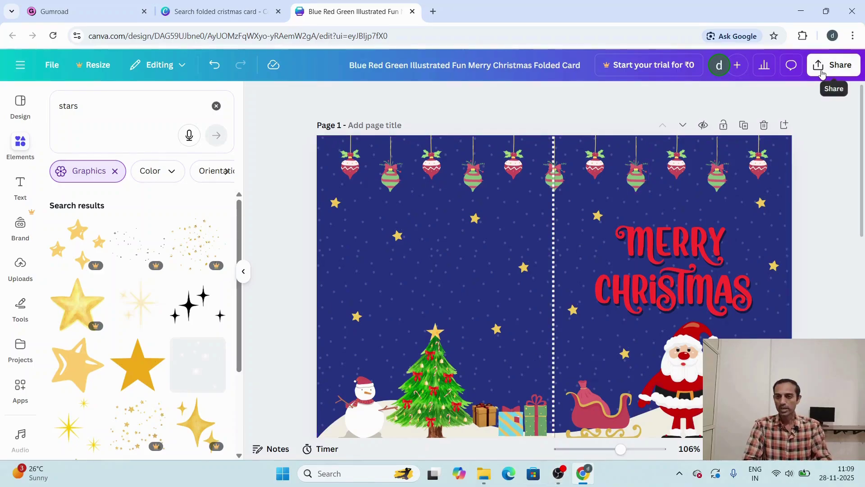
{"action": "left_click", "coordinate": [822, 74]}
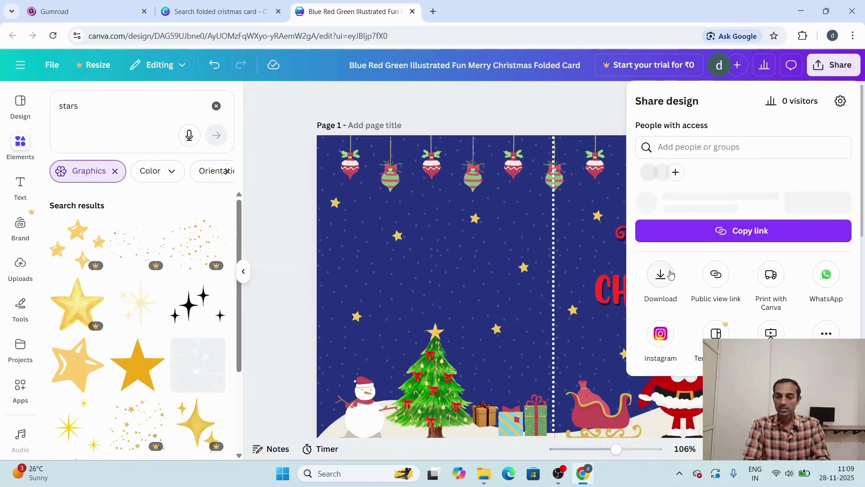
{"action": "left_click", "coordinate": [668, 294]}
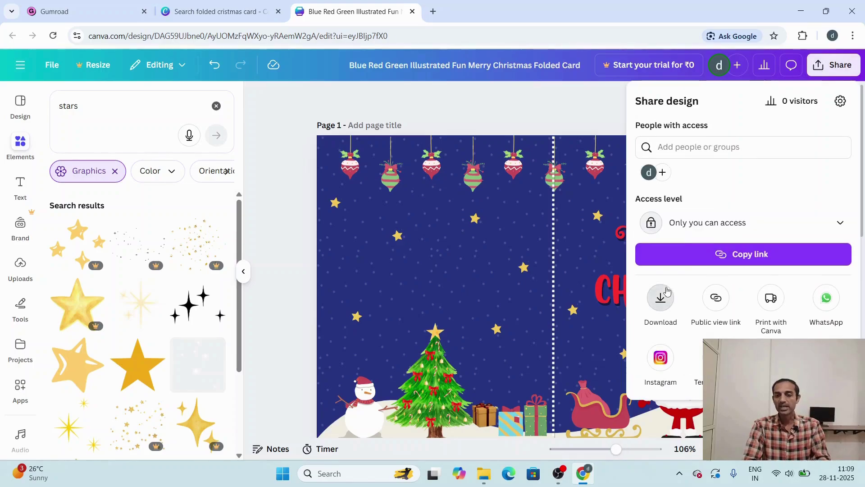
{"action": "left_click", "coordinate": [685, 294]}
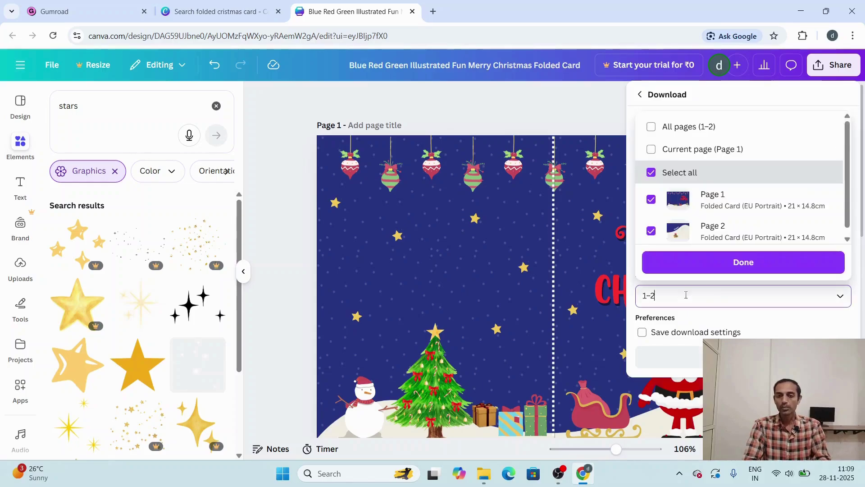
{"action": "left_click", "coordinate": [686, 295]}
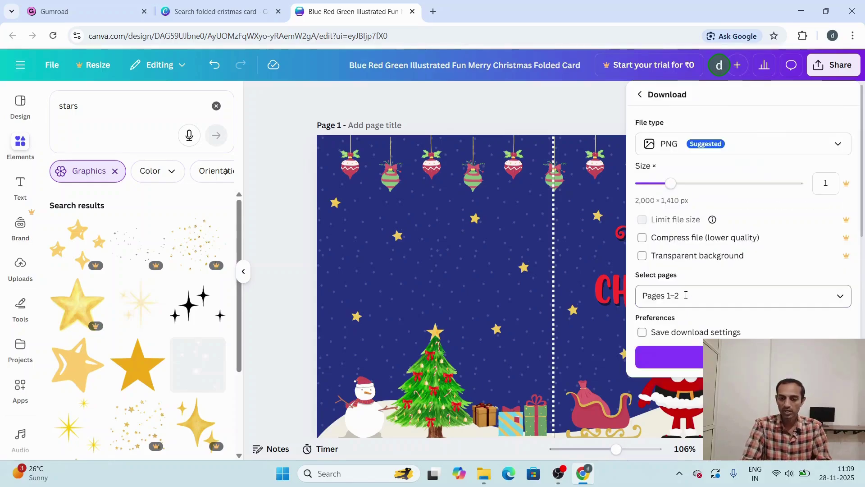
{"action": "left_click", "coordinate": [786, 299]}
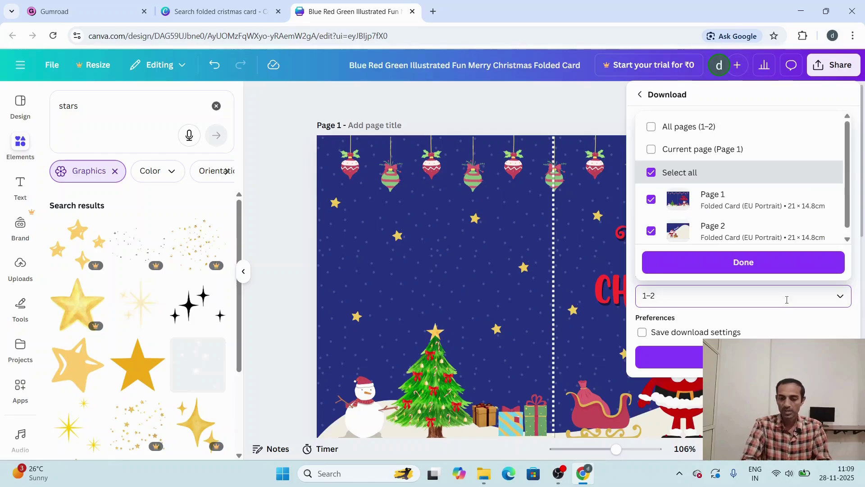
{"action": "key", "text": "BackSpace"}
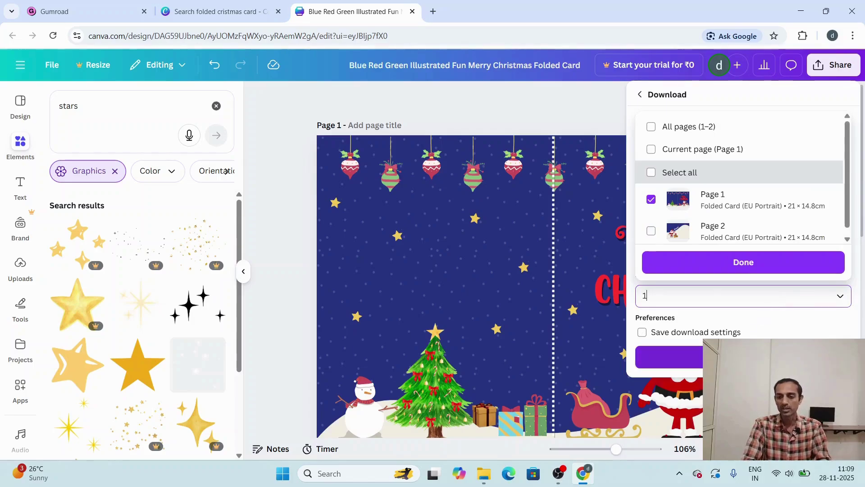
{"action": "left_click", "coordinate": [762, 272]}
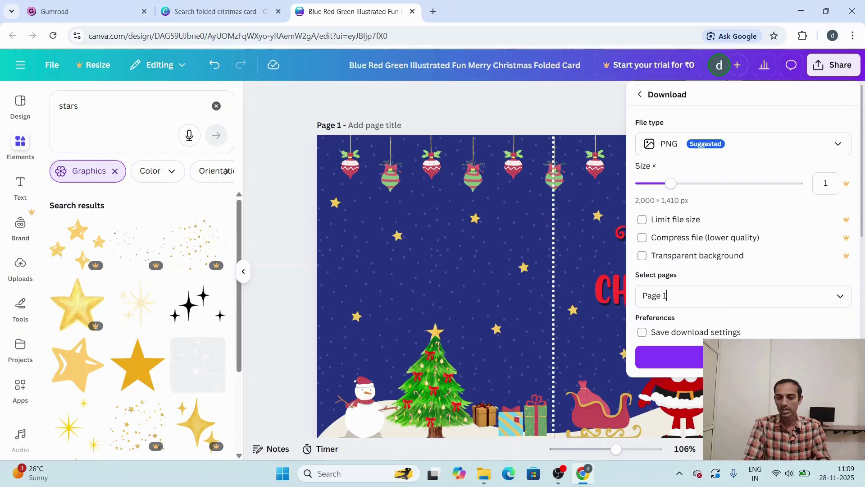
{"action": "left_click", "coordinate": [743, 357]}
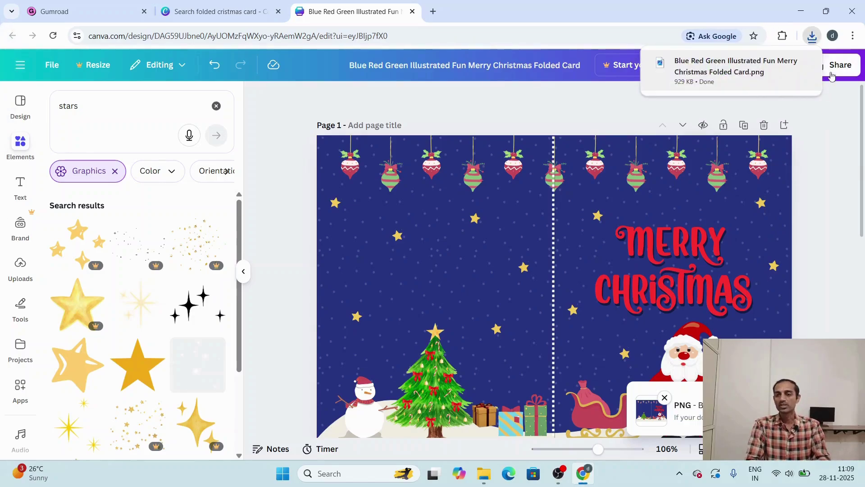
Set the card design's sharing access level to Anyone with the link.
{"action": "left_click", "coordinate": [825, 71]}
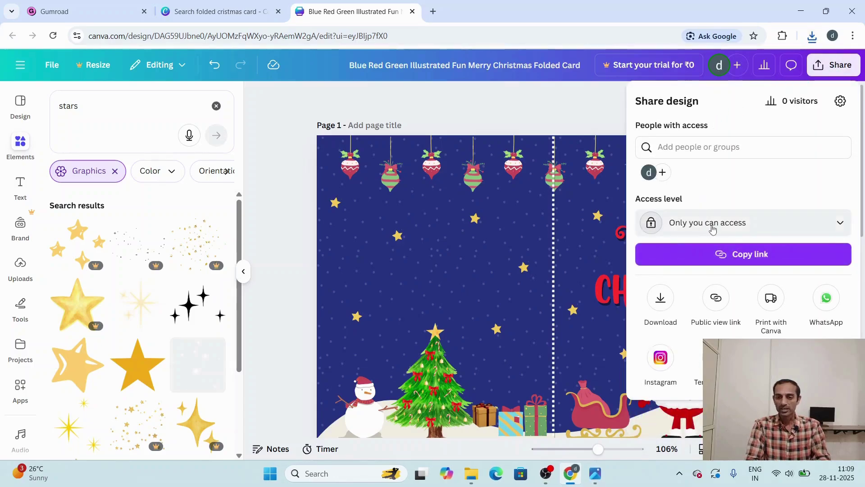
{"action": "left_click", "coordinate": [726, 225]}
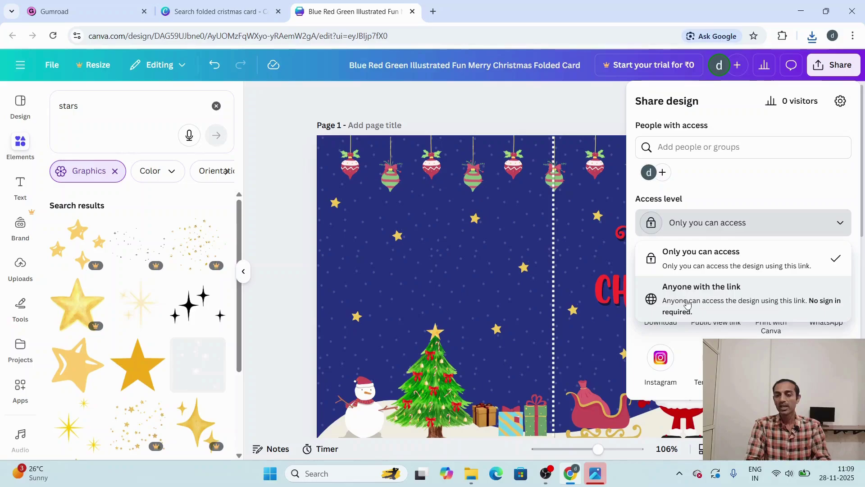
{"action": "left_click", "coordinate": [688, 304]}
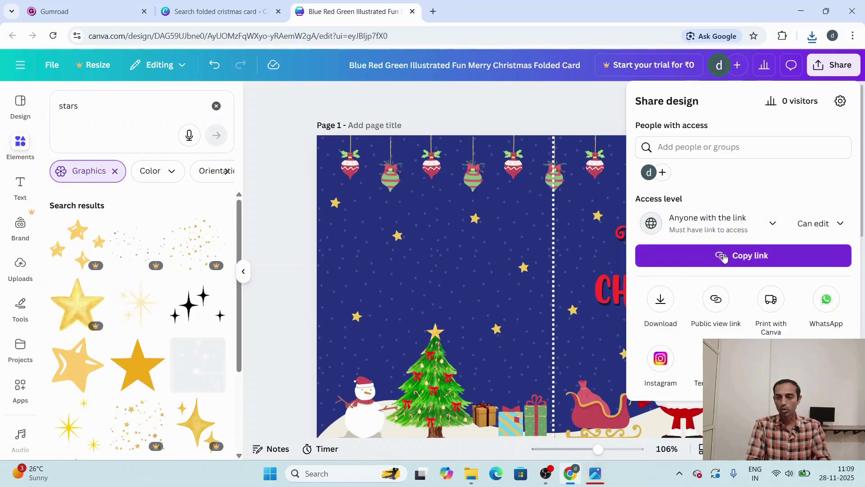
{"action": "left_click", "coordinate": [549, 110]}
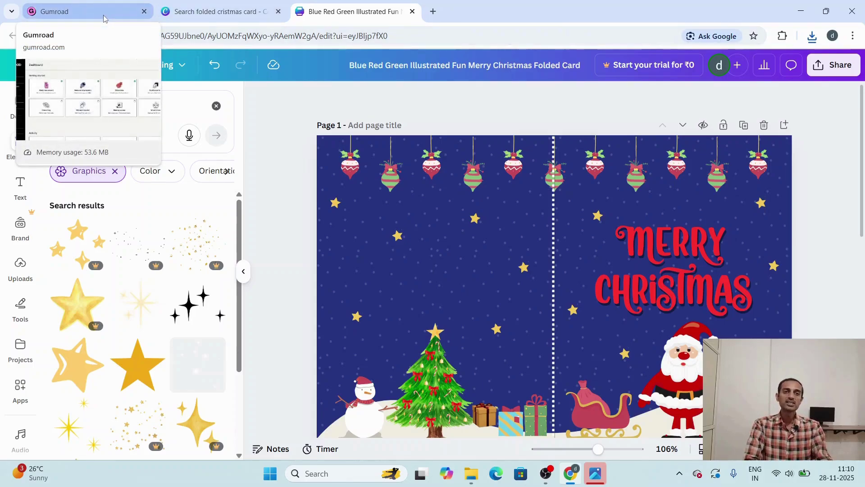
Open ChatGPT in a new browser tab and send "i create cristmas card for the gumroad please give me the title and description".
{"action": "left_click", "coordinate": [434, 11]}
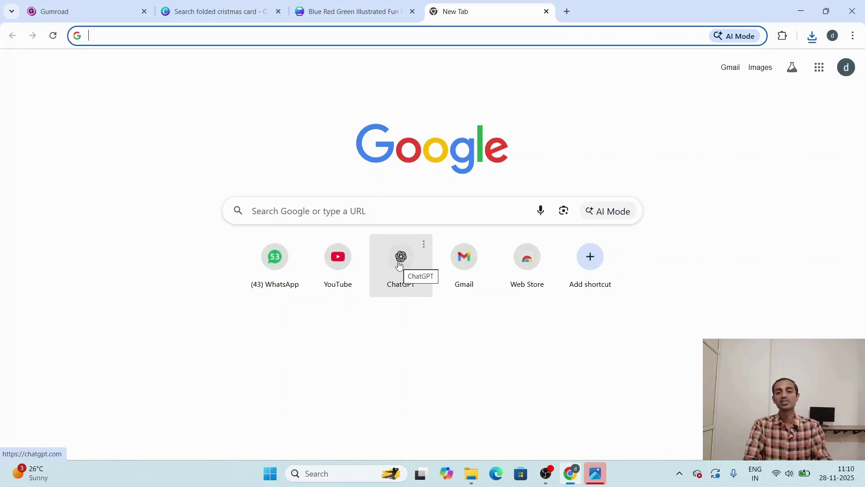
{"action": "left_click", "coordinate": [399, 265]}
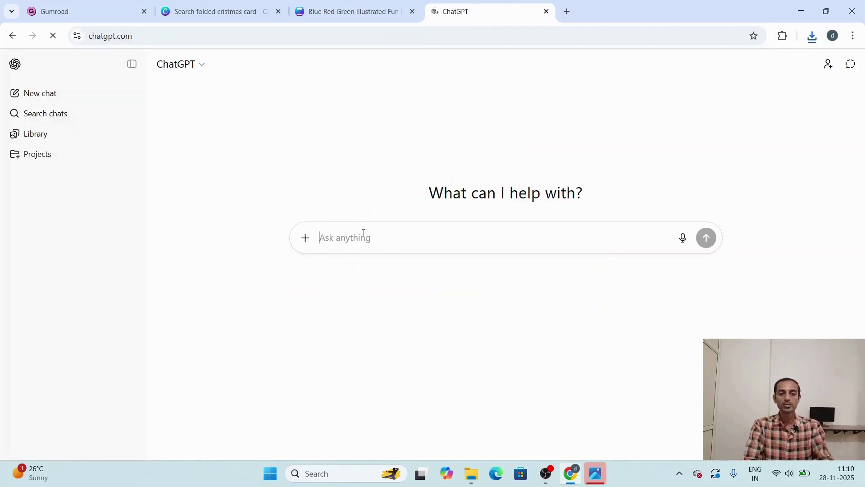
{"action": "type", "text": "i"}
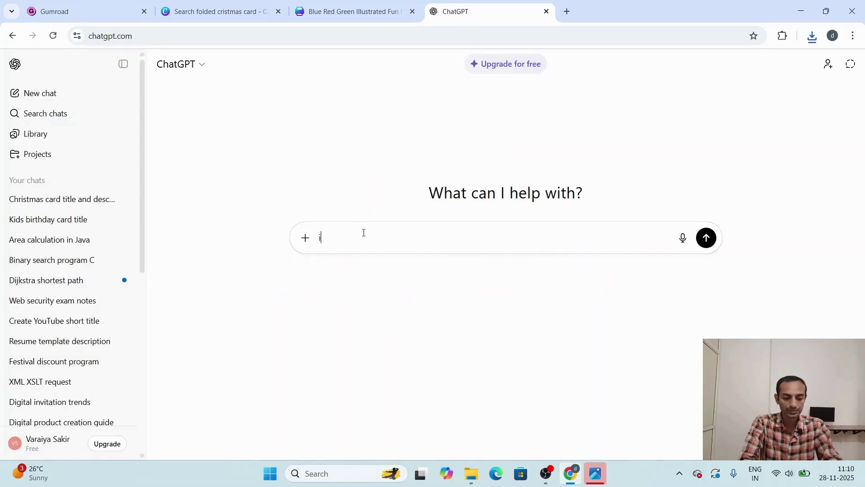
{"action": "type", "text": " create "}
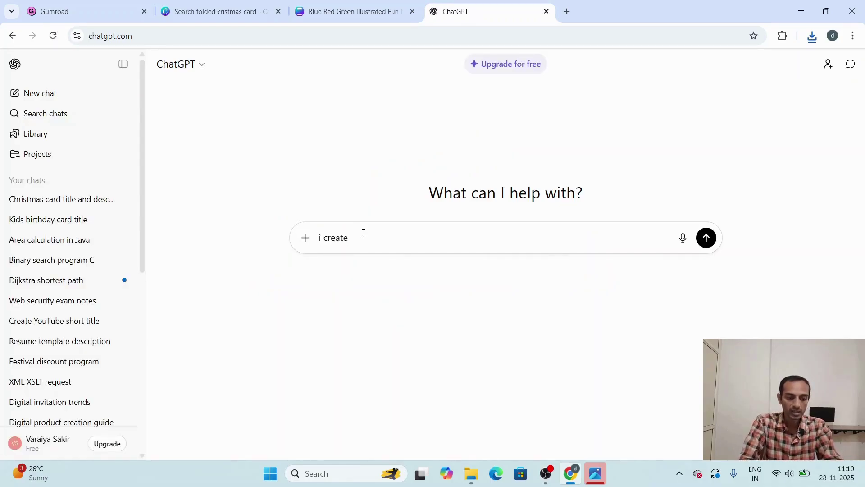
{"action": "type", "text": "cris"}
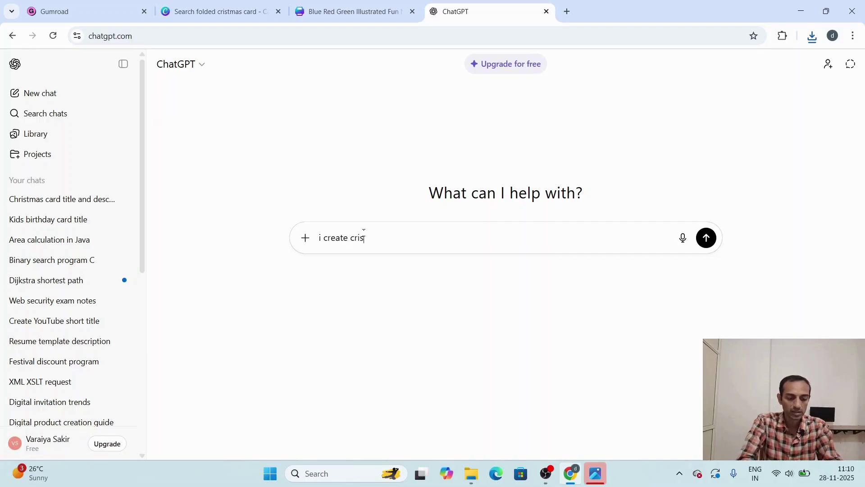
{"action": "type", "text": "tmas ca"}
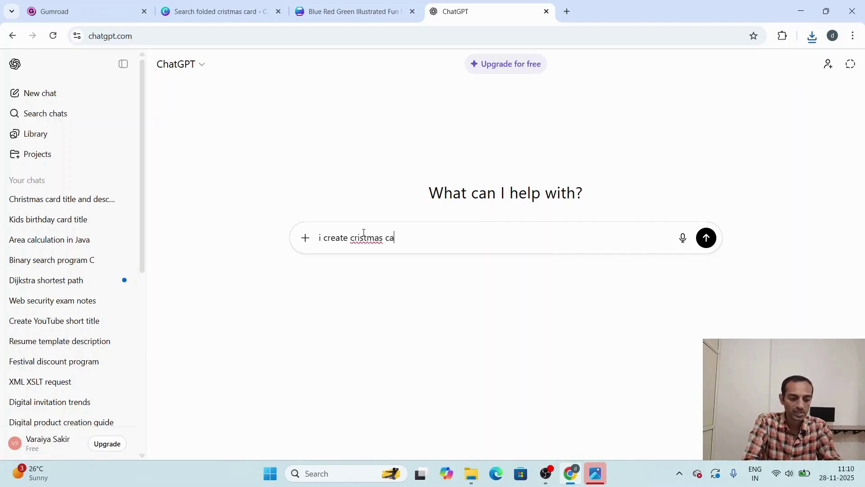
{"action": "type", "text": "rd for the gum"}
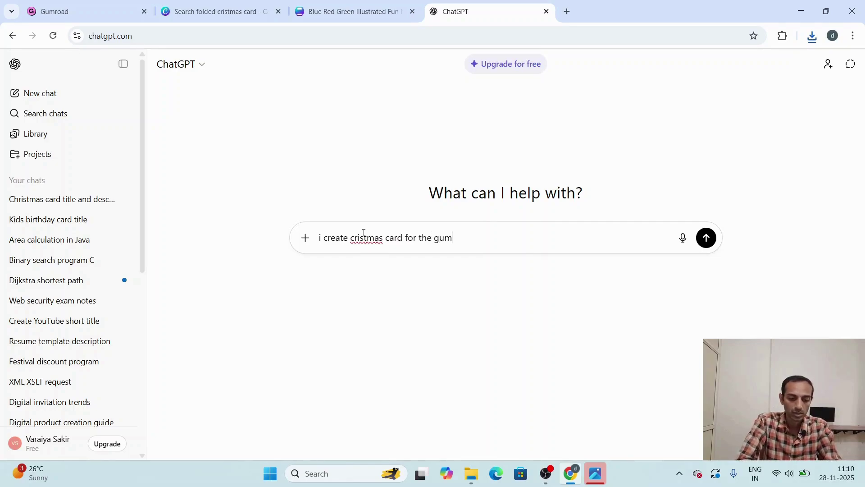
{"action": "type", "text": "road p"}
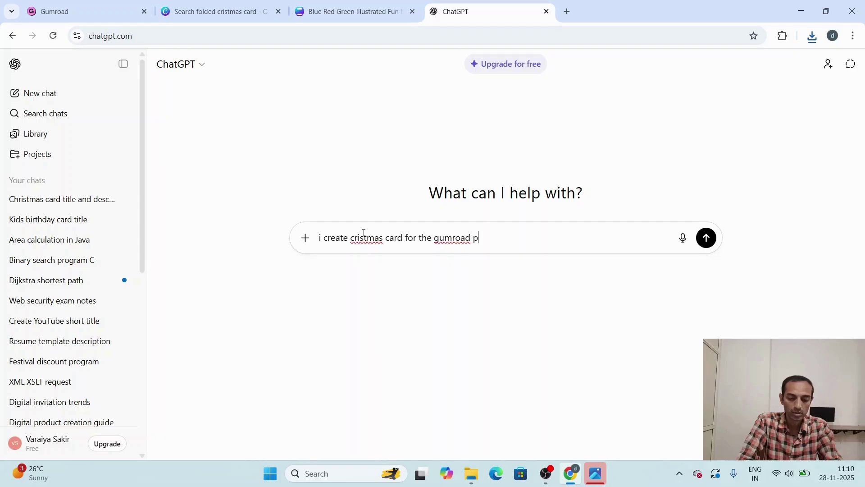
{"action": "type", "text": "lease give me "}
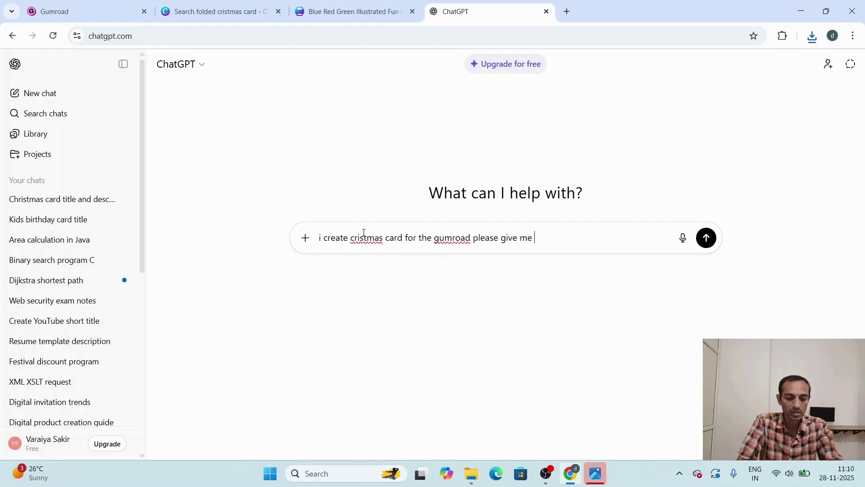
{"action": "type", "text": "the title and description"}
{"action": "key", "text": "Return"}
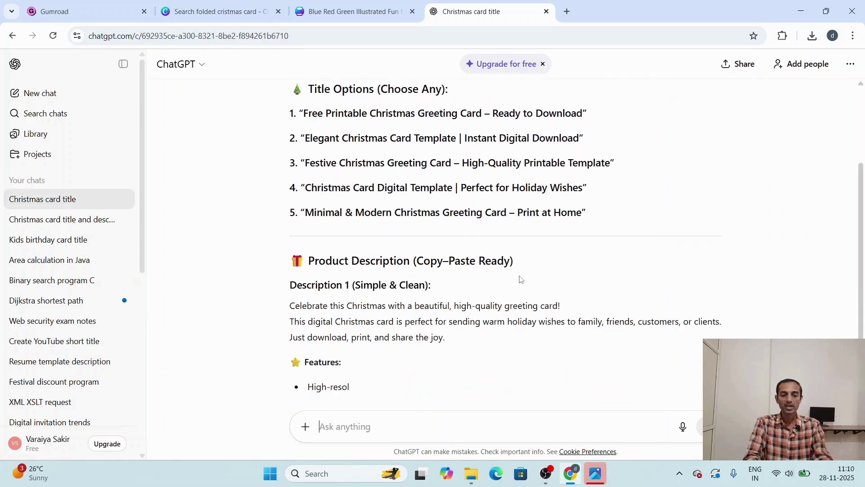
Begin a follow-up prompt in the same chat with the words "give me one image of size".
{"action": "scroll", "coordinate": [517, 276], "scroll_direction": "up", "scroll_amount": 3}
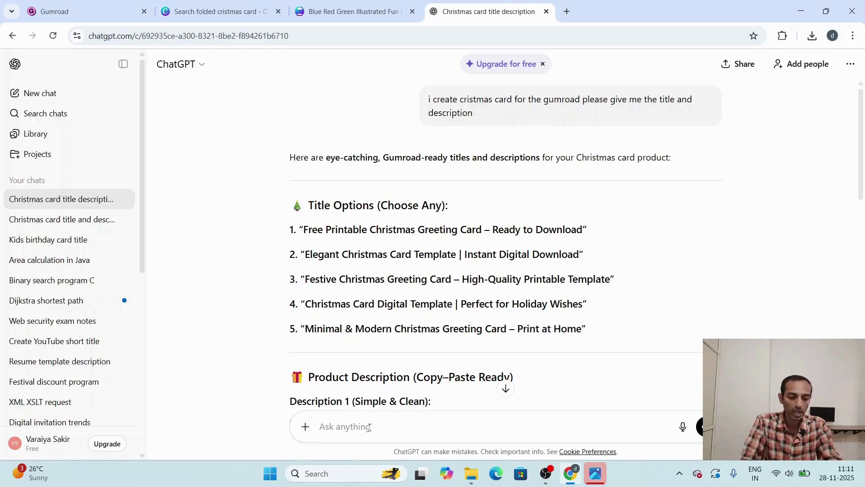
{"action": "type", "text": "give"}
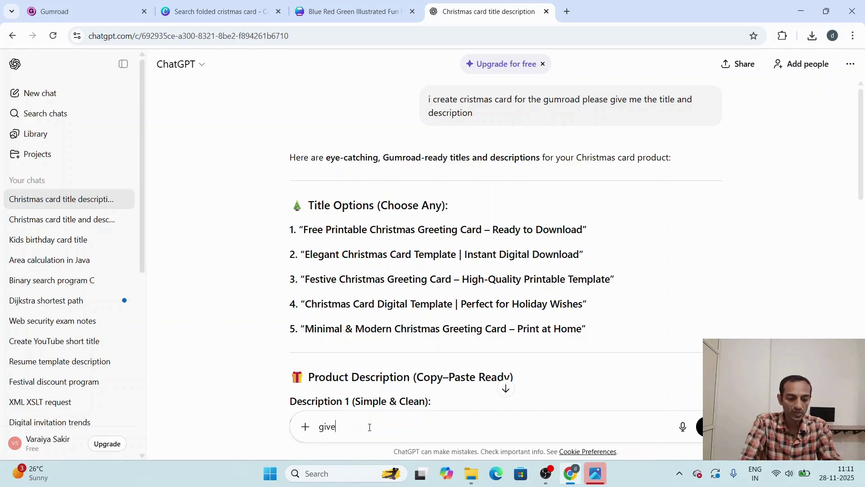
{"action": "type", "text": " me one"}
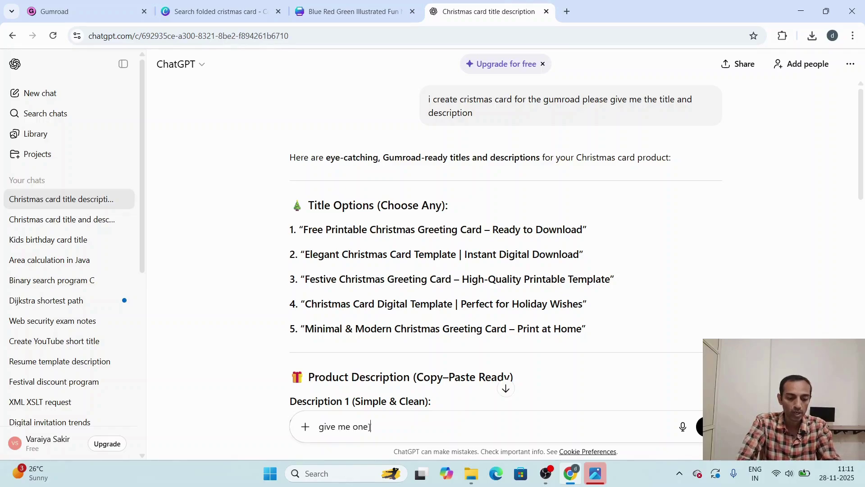
{"action": "type", "text": " image of size"}
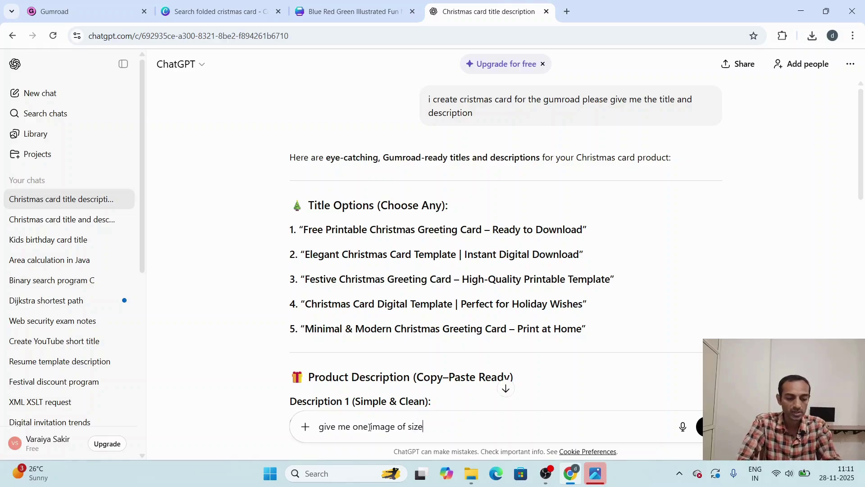
{"action": "type", "text": " 12"}
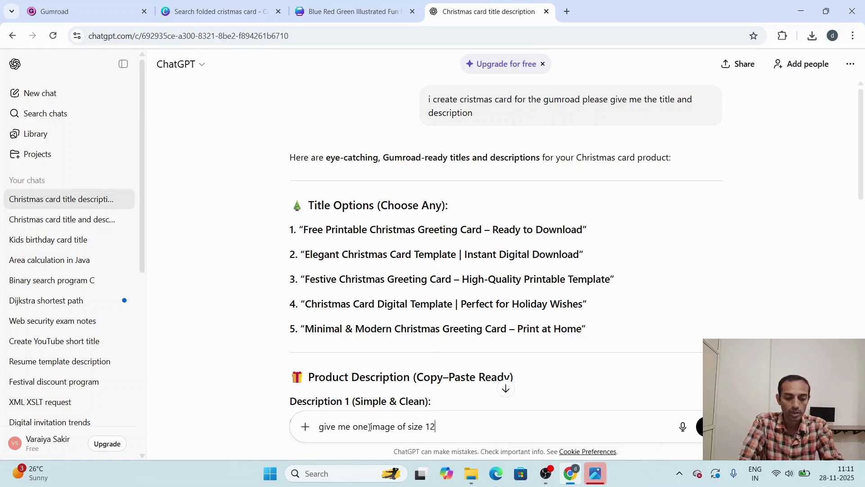
{"action": "type", "text": "80"}
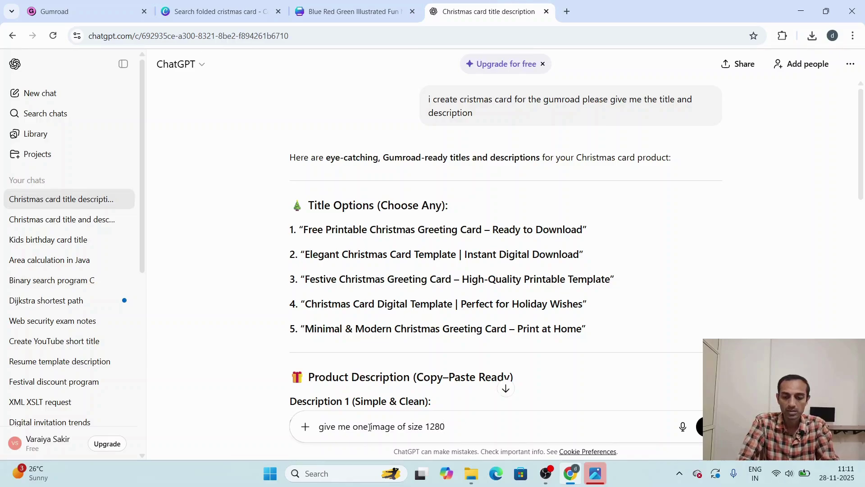
{"action": "type", "text": " * 670"}
{"action": "key", "text": "BackSpace"}
{"action": "key", "text": "BackSpace"}
{"action": "key", "text": "BackSpace"}
{"action": "key", "text": "BackSpace"}
{"action": "key", "text": "BackSpace"}
{"action": "key", "text": "BackSpace"}
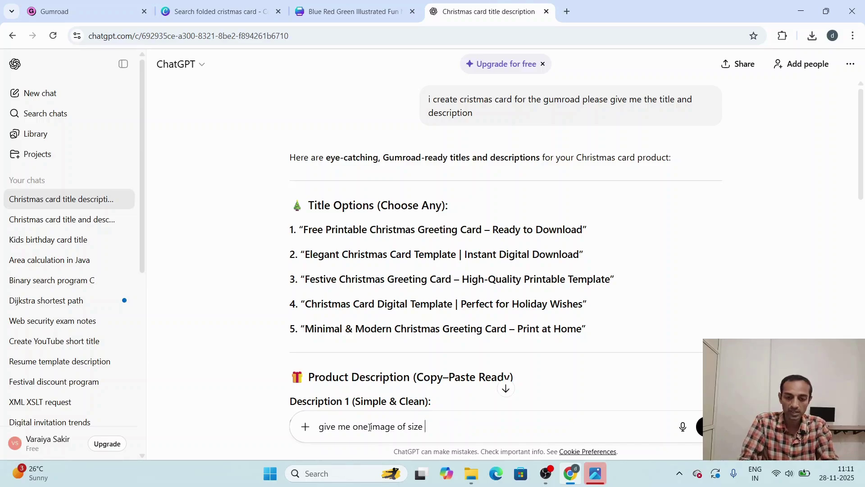
Complete the image prompt with size "600 X 600" and attach the Blue Red Green Illustrated Fun Merry Christmas card file from Downloads.
{"action": "type", "text": "600"}
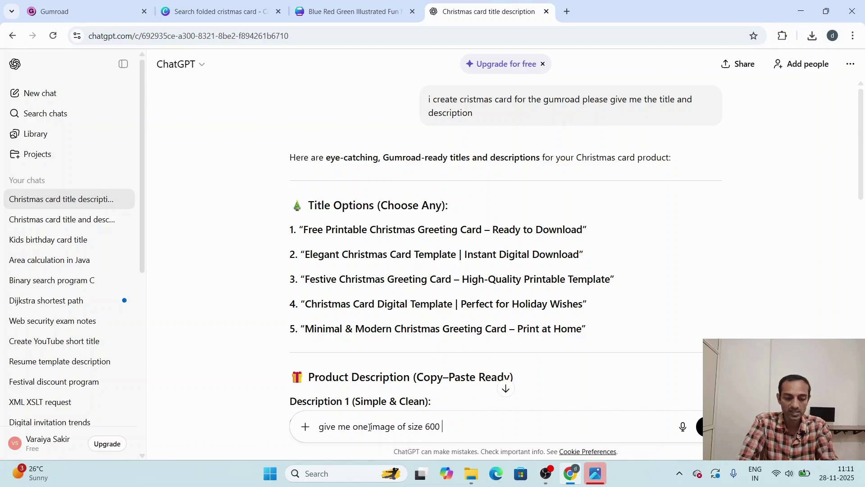
{"action": "type", "text": " X 600"}
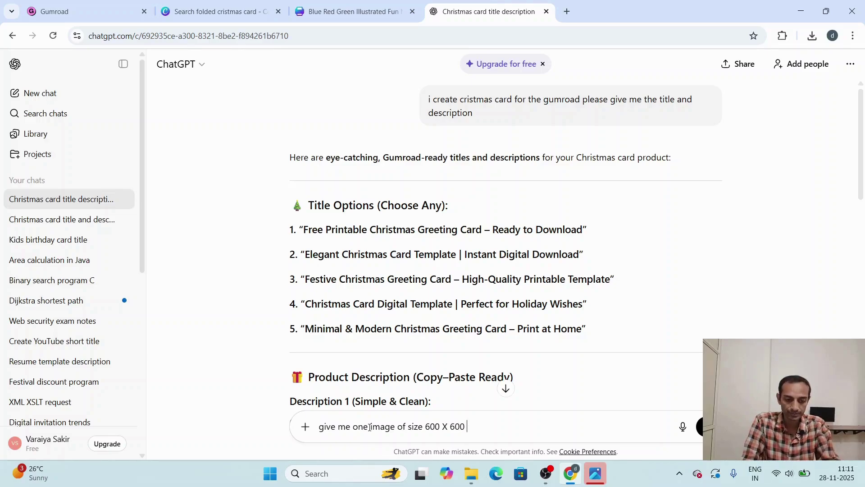
{"action": "left_click", "coordinate": [305, 426]}
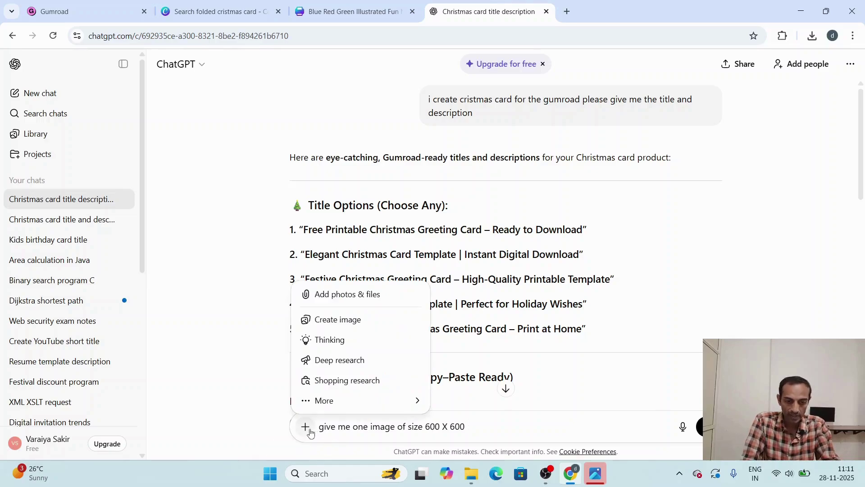
{"action": "left_click", "coordinate": [346, 295]}
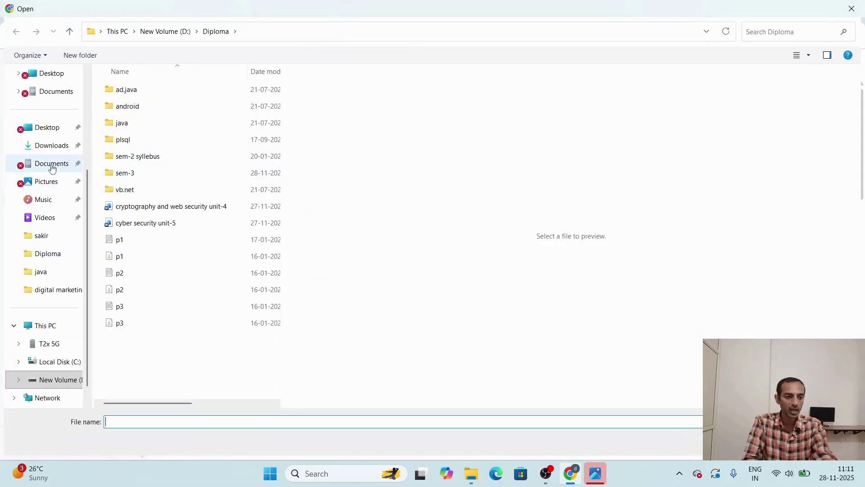
{"action": "left_click", "coordinate": [51, 147]}
{"action": "left_click", "coordinate": [146, 96]}
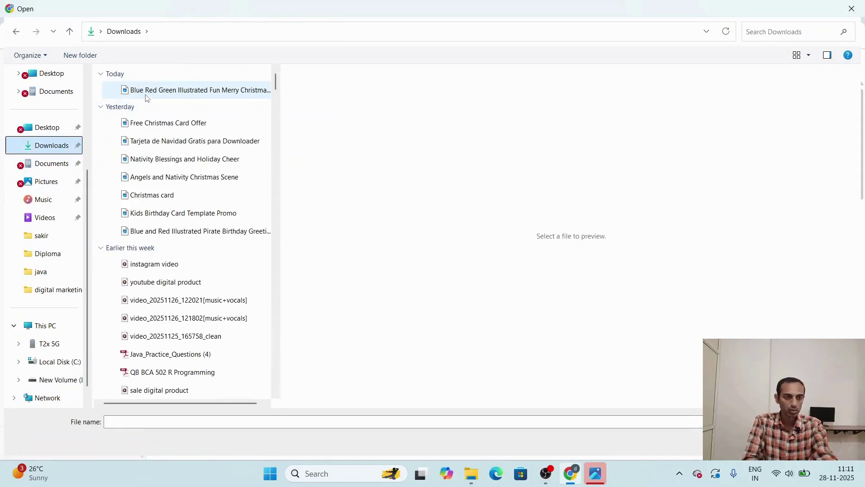
{"action": "left_click", "coordinate": [772, 443]}
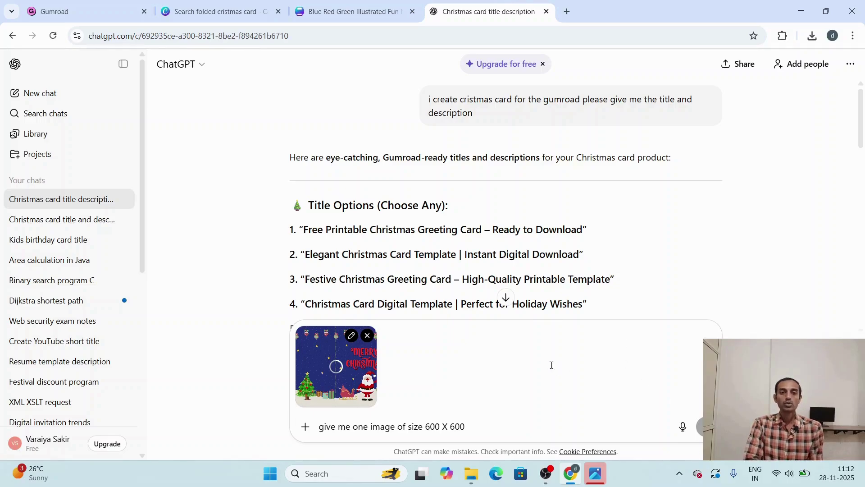
Switch to Gumroad and start creating a new product, ready for its name.
{"action": "left_click", "coordinate": [85, 7]}
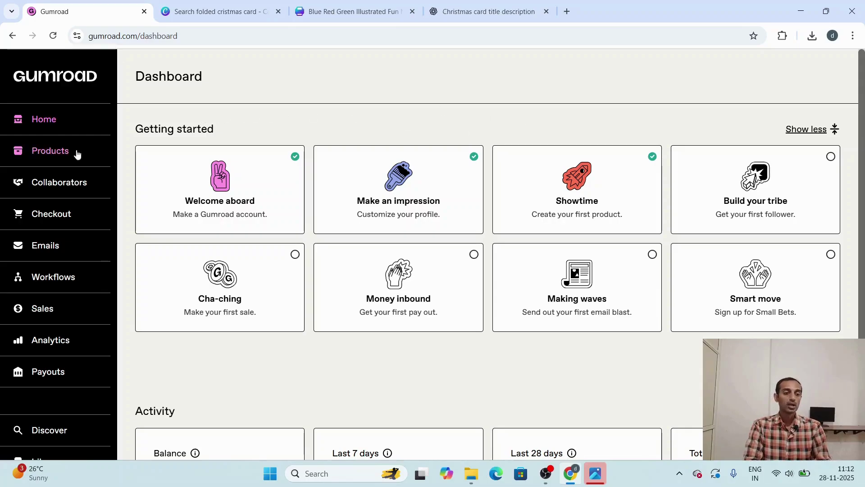
{"action": "left_click", "coordinate": [48, 155]}
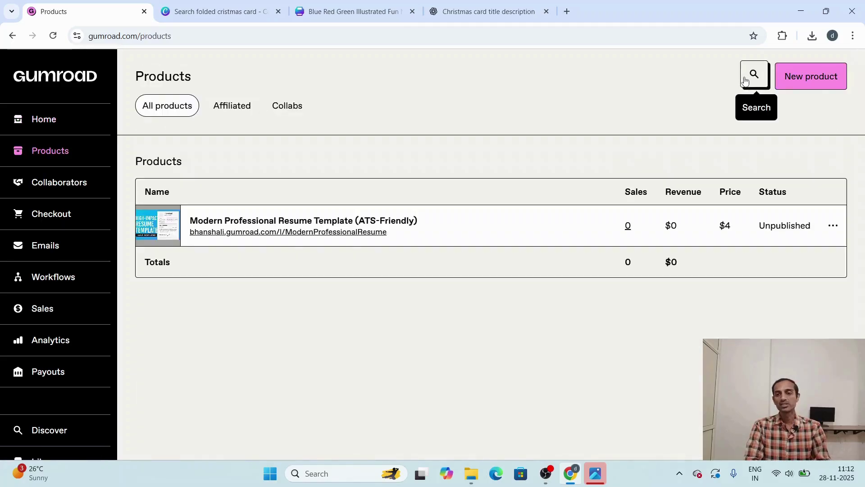
{"action": "left_click", "coordinate": [801, 76]}
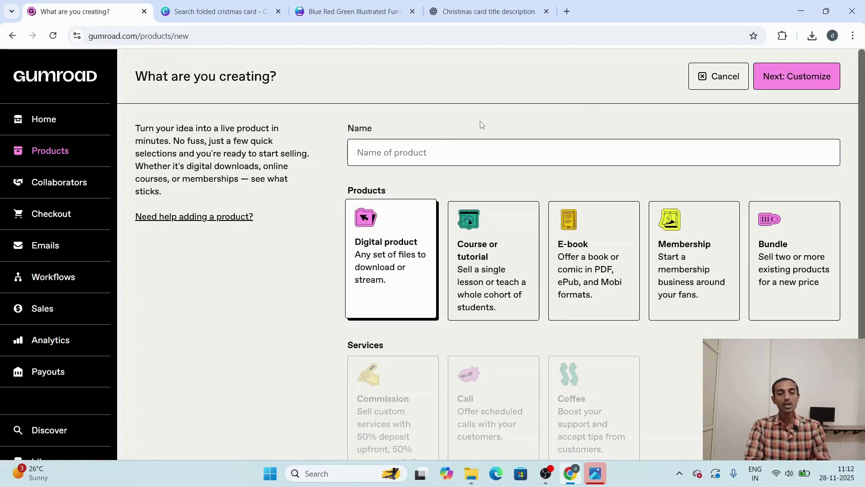
{"action": "left_click", "coordinate": [425, 153]}
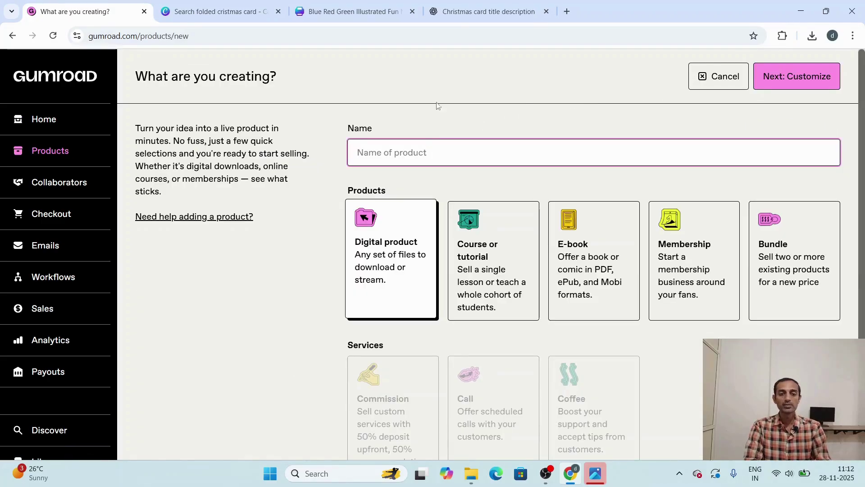
Send the image prompt in ChatGPT and copy the first title option, "Free Printable Christmas Greeting Card – Ready to Download".
{"action": "left_click", "coordinate": [469, 11]}
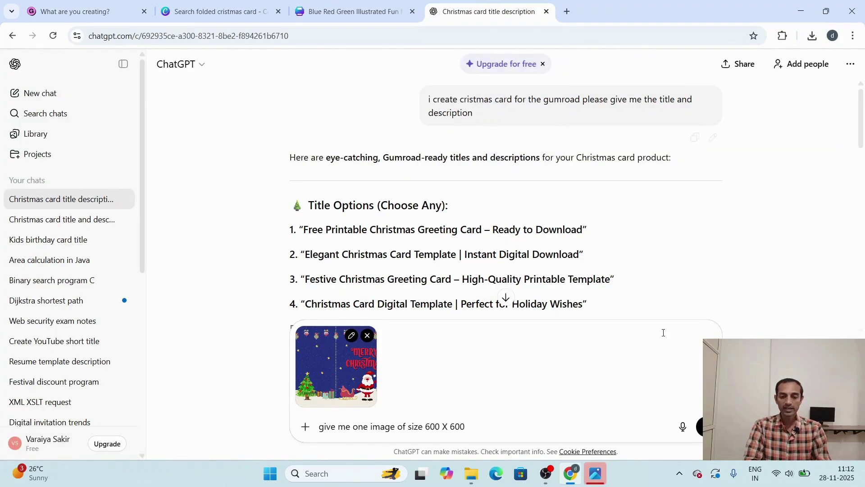
{"action": "left_click", "coordinate": [701, 432]}
{"action": "scroll", "coordinate": [654, 306], "scroll_direction": "up", "scroll_amount": 10}
{"action": "scroll", "coordinate": [656, 307], "scroll_direction": "up", "scroll_amount": 7}
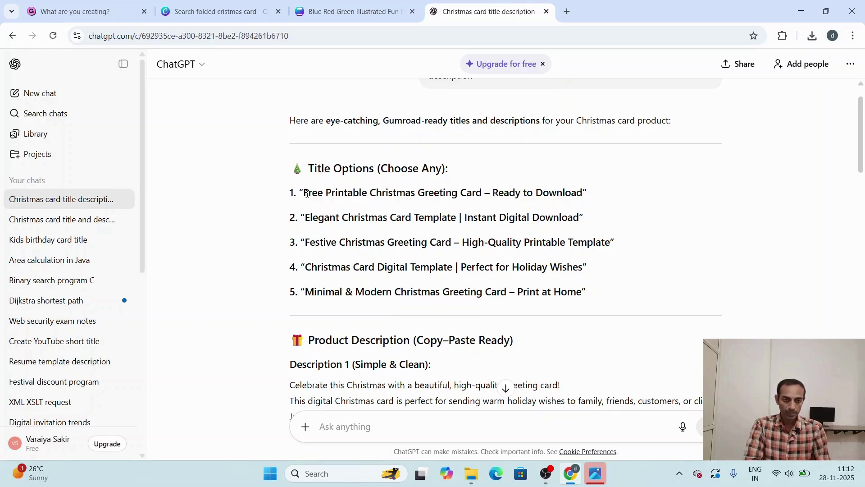
{"action": "left_click_drag", "start_coordinate": [305, 193], "coordinate": [584, 187]}
{"action": "key", "text": "ctrl+c"}
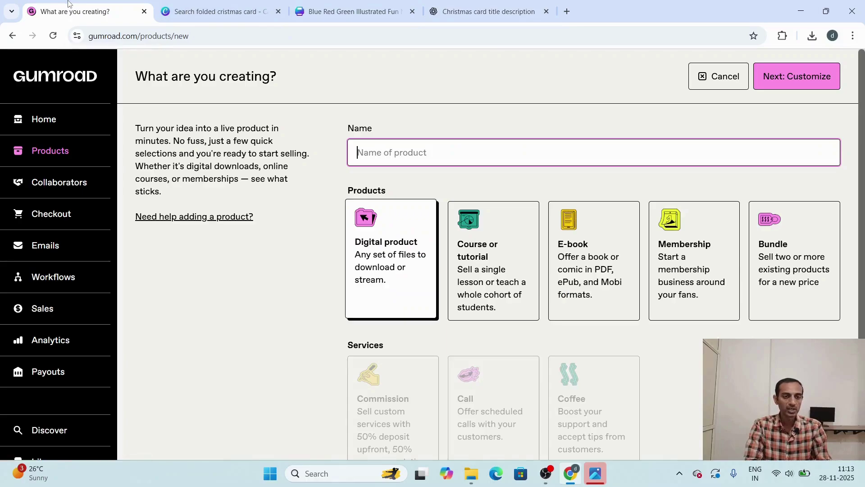
Paste the copied title as the new Gumroad product's name and choose Digital product as its type.
{"action": "left_click", "coordinate": [85, 12]}
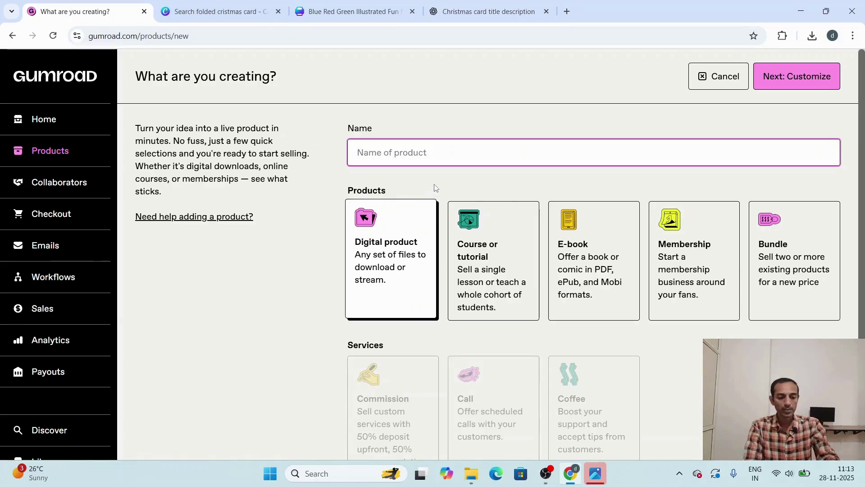
{"action": "key", "text": "ctrl+v"}
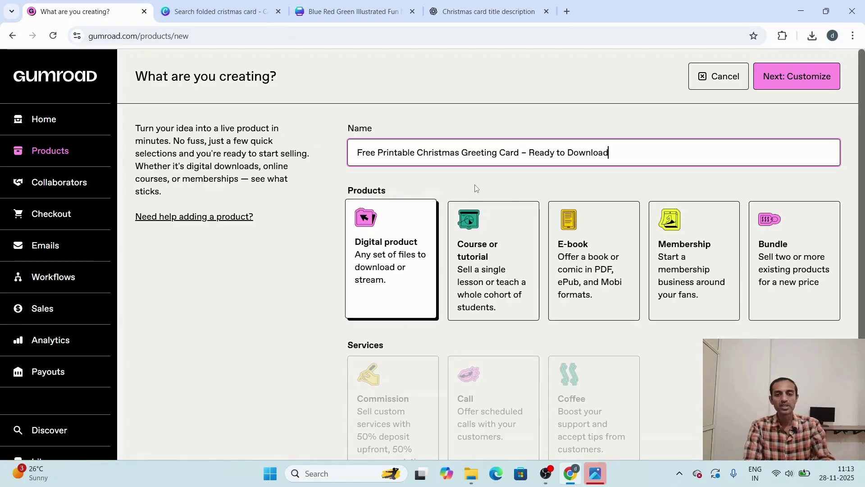
{"action": "left_click", "coordinate": [389, 257]}
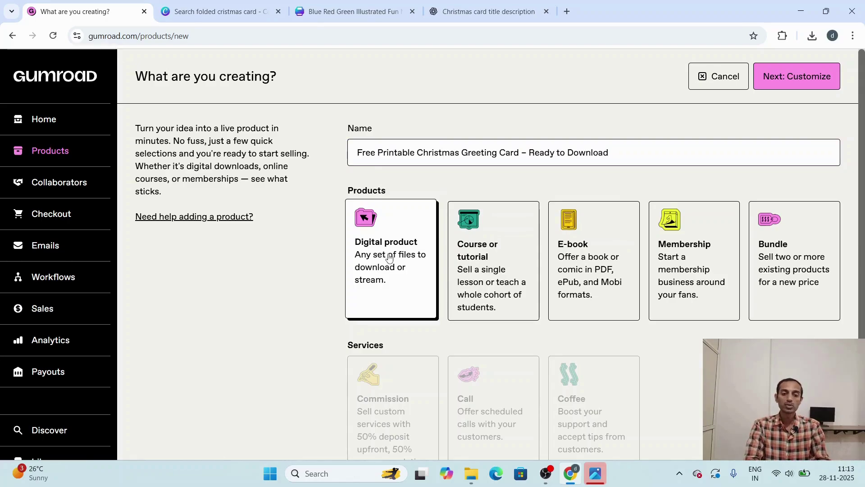
Set the product's price to $4 and continue to the customization page.
{"action": "scroll", "coordinate": [388, 256], "scroll_direction": "down", "scroll_amount": 2}
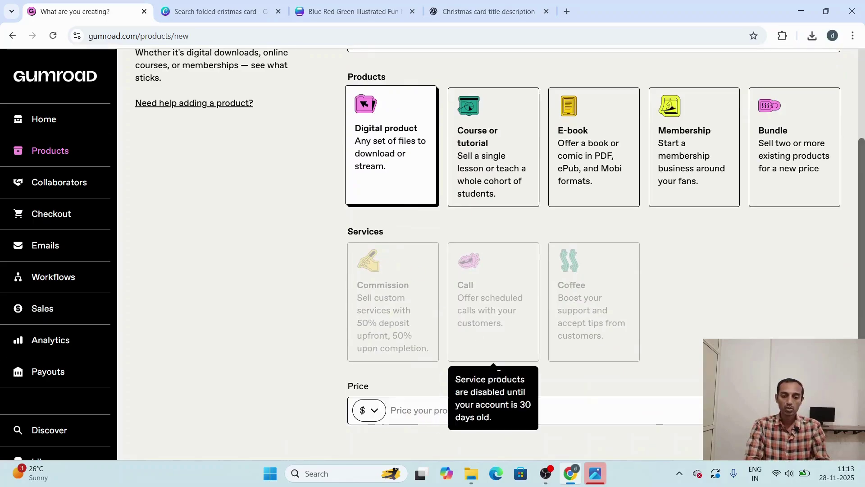
{"action": "left_click", "coordinate": [429, 411]}
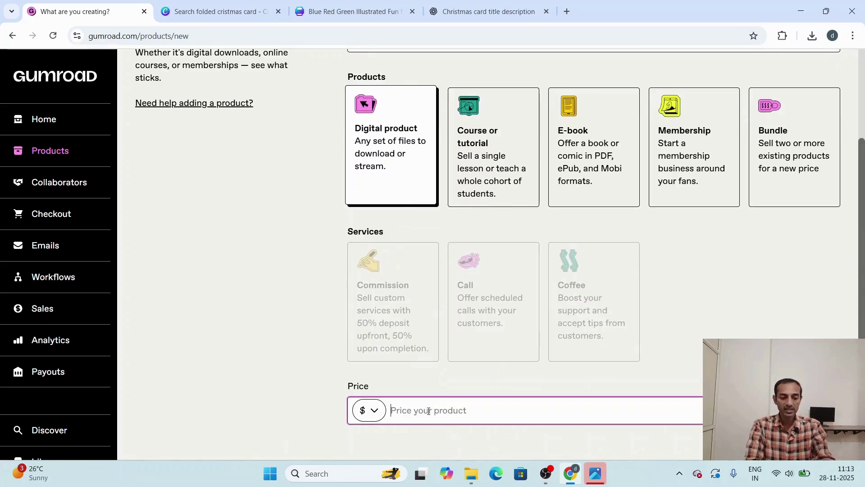
{"action": "type", "text": "4"}
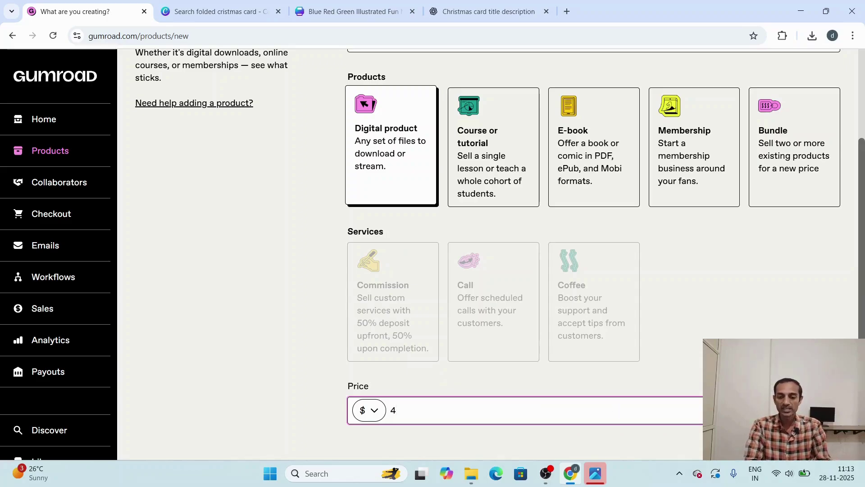
{"action": "scroll", "coordinate": [760, 299], "scroll_direction": "up", "scroll_amount": 3}
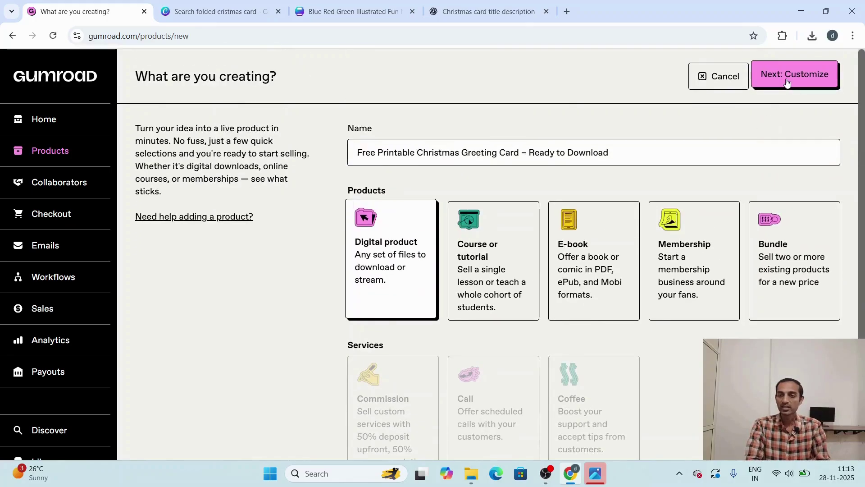
{"action": "left_click", "coordinate": [786, 83]}
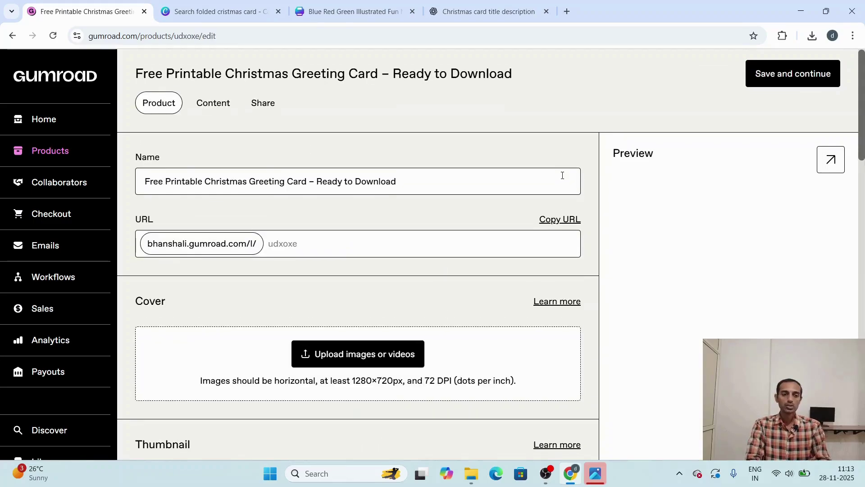
Place the cursor in the product's empty description and go back to the Description 1 text in ChatGPT.
{"action": "scroll", "coordinate": [562, 176], "scroll_direction": "down", "scroll_amount": 1}
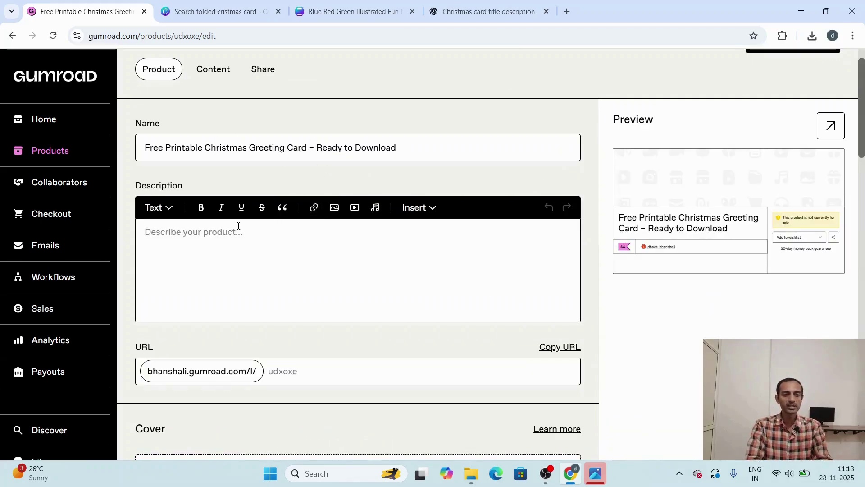
{"action": "left_click", "coordinate": [259, 240]}
{"action": "left_click", "coordinate": [484, 11]}
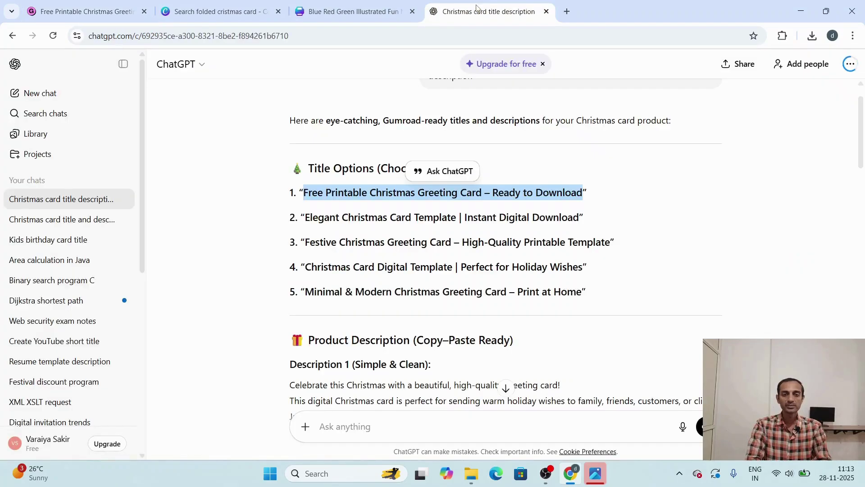
{"action": "scroll", "coordinate": [366, 235], "scroll_direction": "down", "scroll_amount": 3}
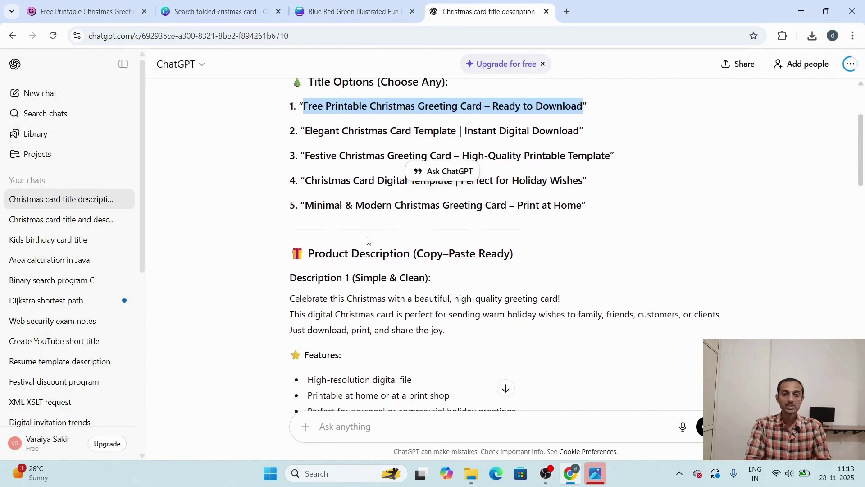
{"action": "scroll", "coordinate": [368, 237], "scroll_direction": "down", "scroll_amount": 1}
{"action": "left_click_drag", "start_coordinate": [291, 266], "coordinate": [466, 376]}
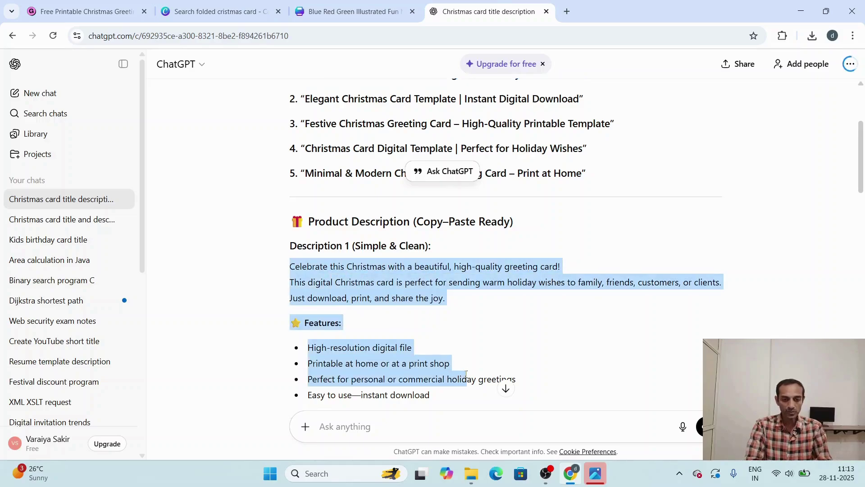
{"action": "scroll", "coordinate": [467, 376], "scroll_direction": "down", "scroll_amount": 4}
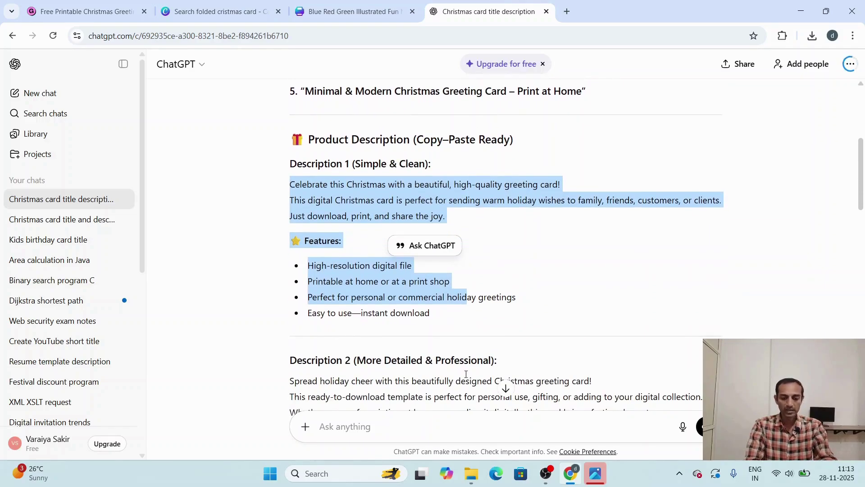
{"action": "scroll", "coordinate": [466, 374], "scroll_direction": "down", "scroll_amount": 15}
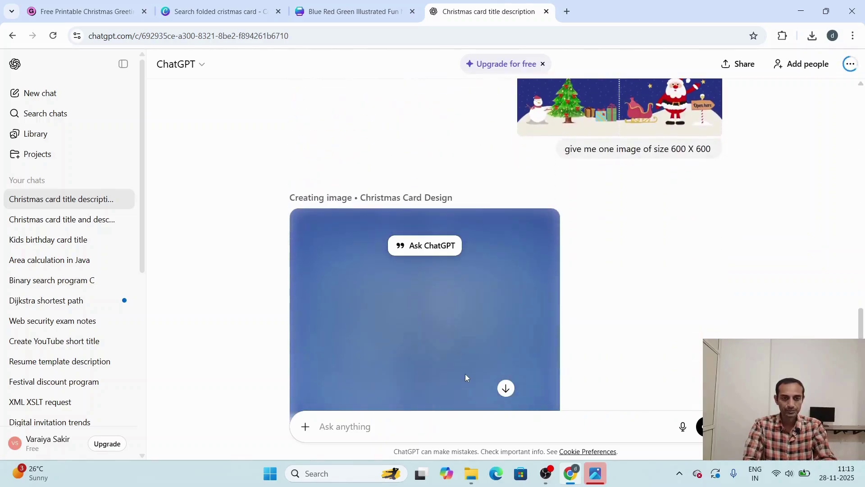
{"action": "scroll", "coordinate": [465, 374], "scroll_direction": "up", "scroll_amount": 8}
{"action": "scroll", "coordinate": [466, 378], "scroll_direction": "up", "scroll_amount": 10}
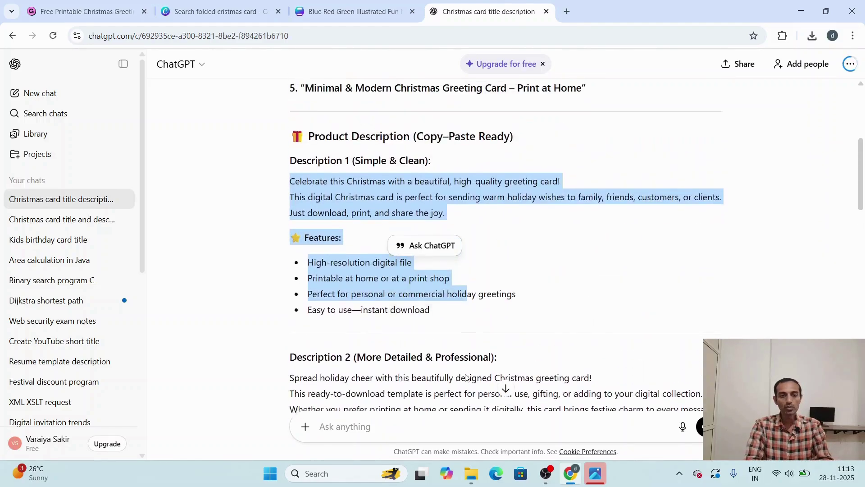
{"action": "left_click", "coordinate": [441, 338]}
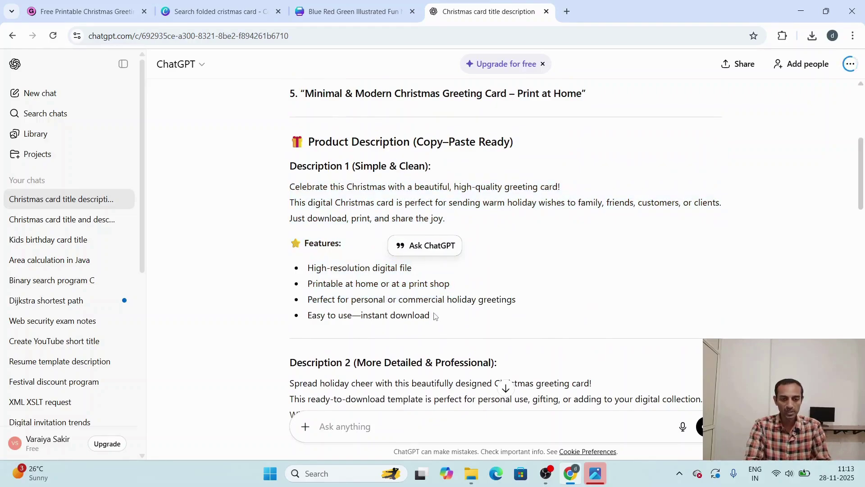
Copy the full Description 1 (Simple & Clean) text with its feature list and paste it into the Gumroad product description.
{"action": "left_click_drag", "start_coordinate": [431, 316], "coordinate": [287, 194]}
{"action": "key", "text": "ctrl+c"}
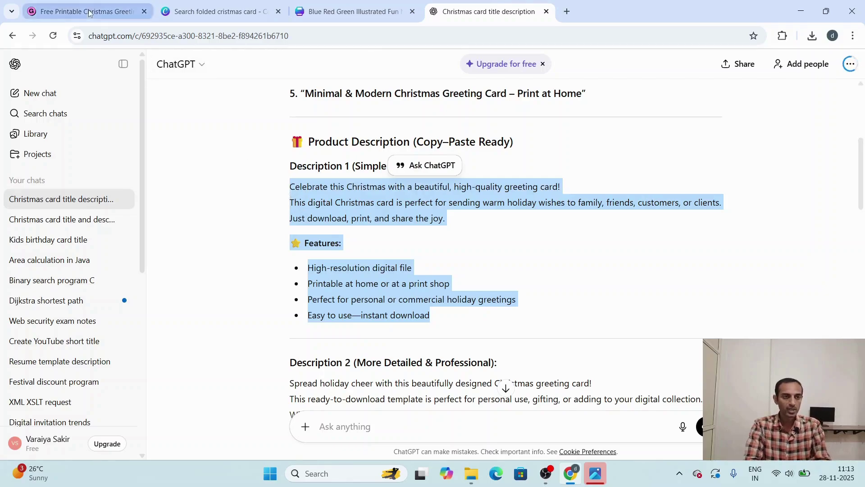
{"action": "left_click", "coordinate": [131, 11]}
{"action": "key", "text": "ctrl+v"}
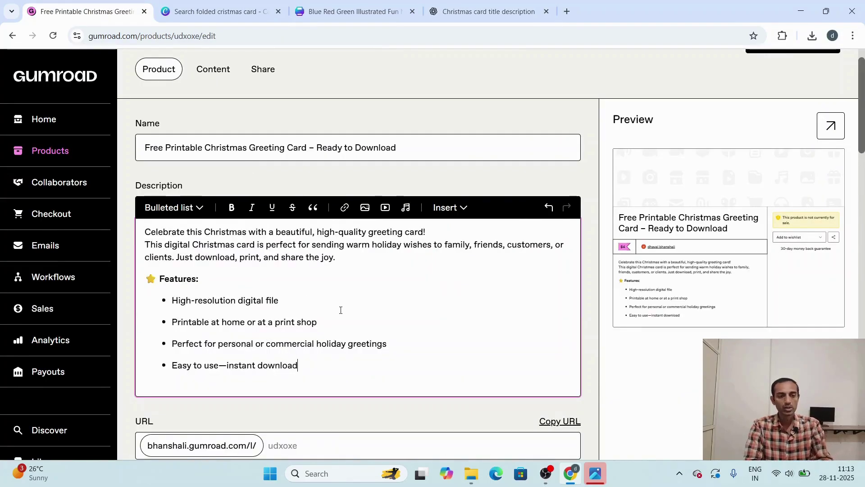
Set the product's custom URL ending to Christmascard, copying the word Christmas from the product name.
{"action": "scroll", "coordinate": [390, 327], "scroll_direction": "down", "scroll_amount": 3}
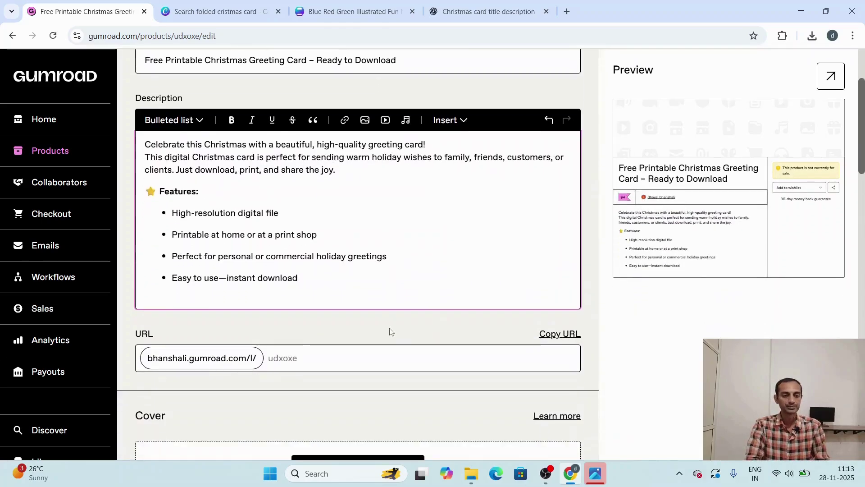
{"action": "left_click", "coordinate": [315, 304]}
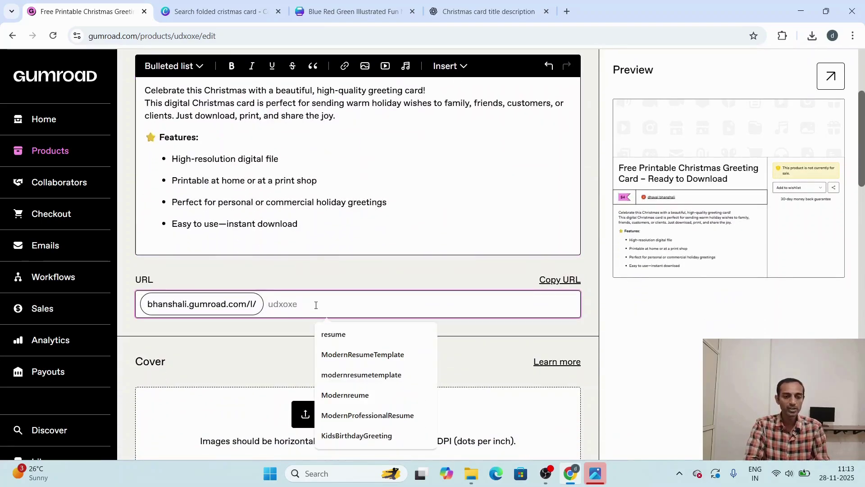
{"action": "scroll", "coordinate": [315, 305], "scroll_direction": "up", "scroll_amount": 4}
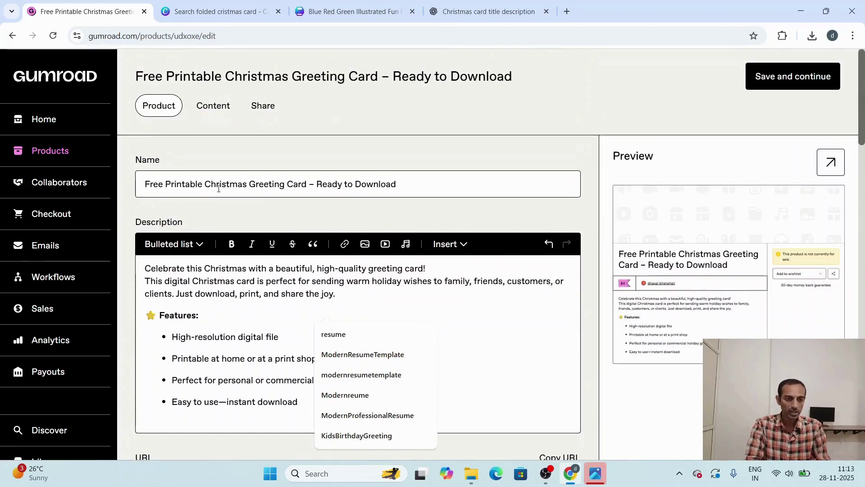
{"action": "left_click_drag", "start_coordinate": [248, 185], "coordinate": [204, 179]}
{"action": "key", "text": "ctrl+c"}
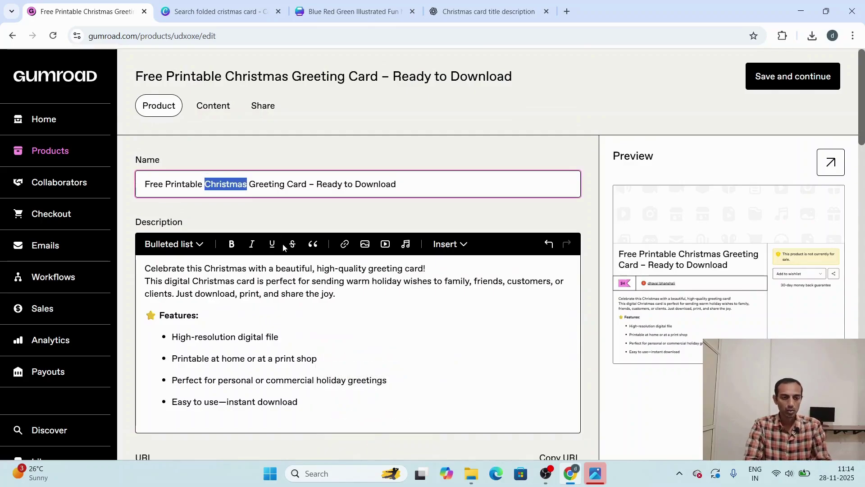
{"action": "scroll", "coordinate": [279, 246], "scroll_direction": "down", "scroll_amount": 3}
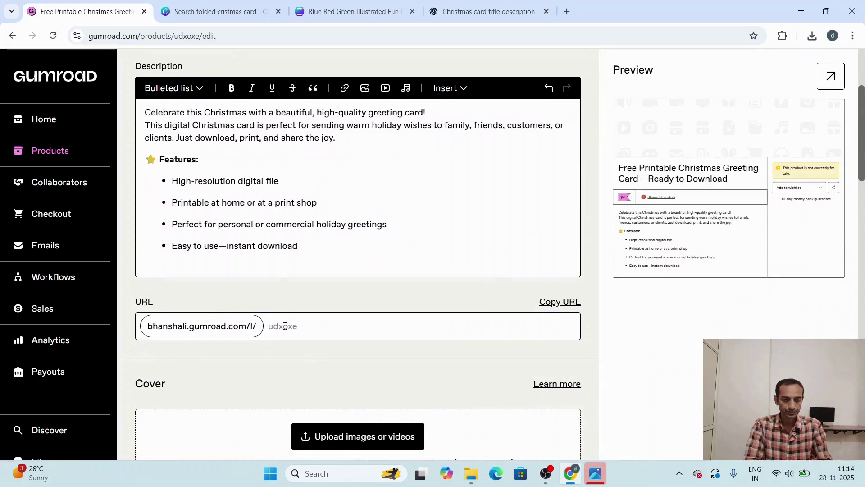
{"action": "left_click", "coordinate": [285, 326]}
{"action": "key", "text": "ctrl+v"}
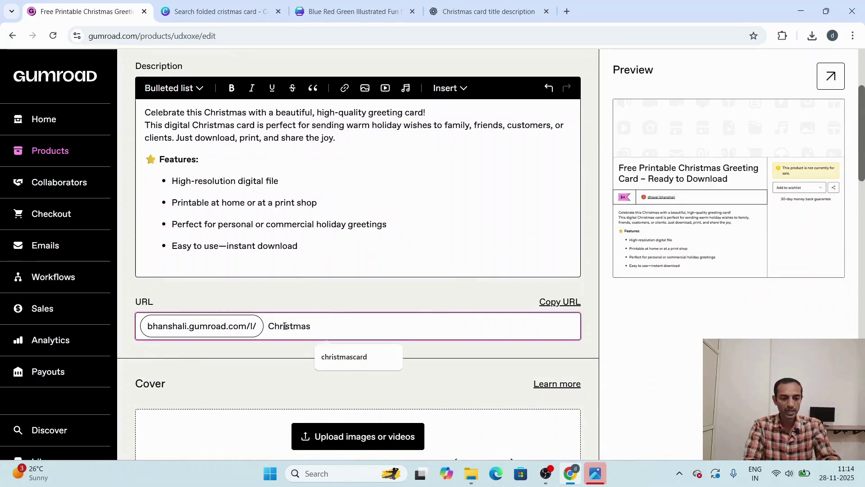
{"action": "type", "text": "card"}
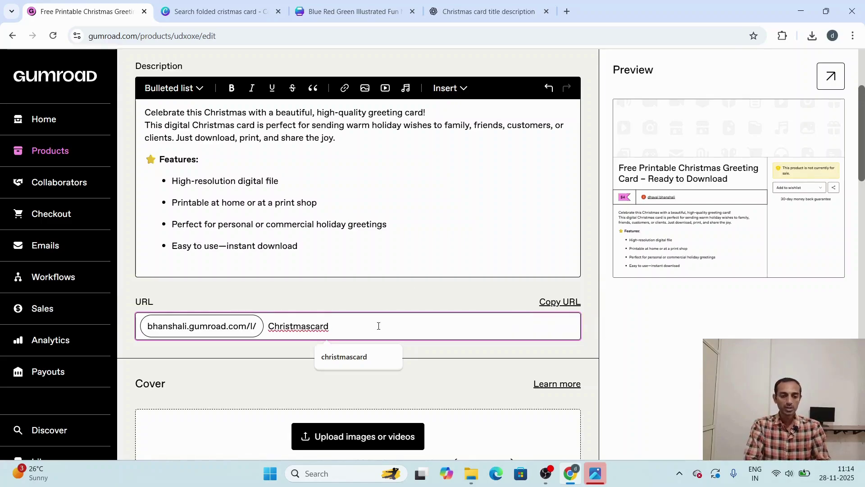
Check the cover image size requirement and start a ChatGPT message with the dimensions 1280 X 720.
{"action": "scroll", "coordinate": [375, 335], "scroll_direction": "down", "scroll_amount": 1}
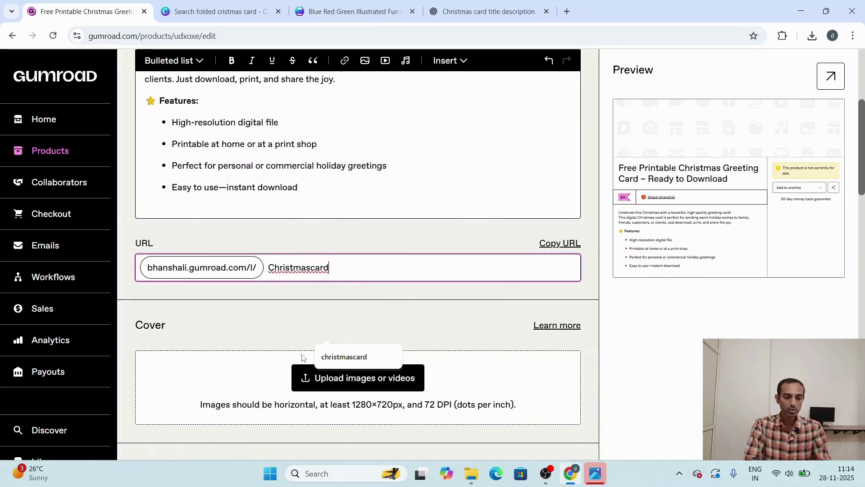
{"action": "scroll", "coordinate": [270, 355], "scroll_direction": "down", "scroll_amount": 3}
{"action": "scroll", "coordinate": [270, 355], "scroll_direction": "down", "scroll_amount": 2}
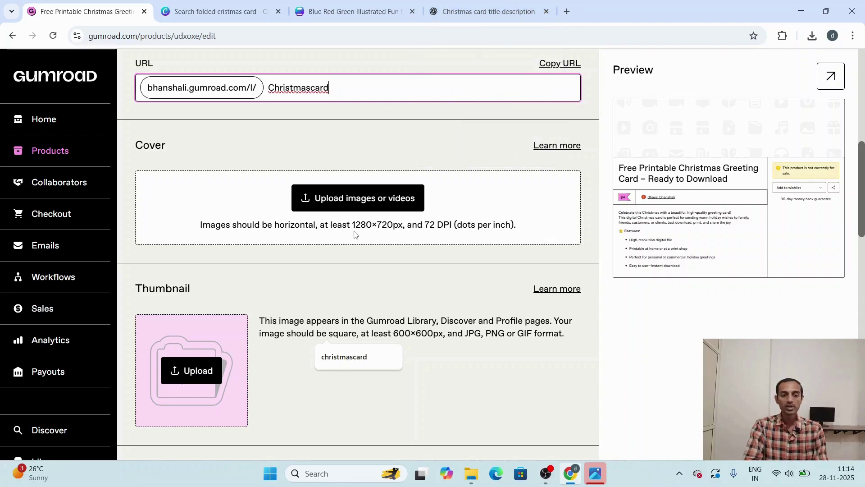
{"action": "left_click", "coordinate": [463, 6]}
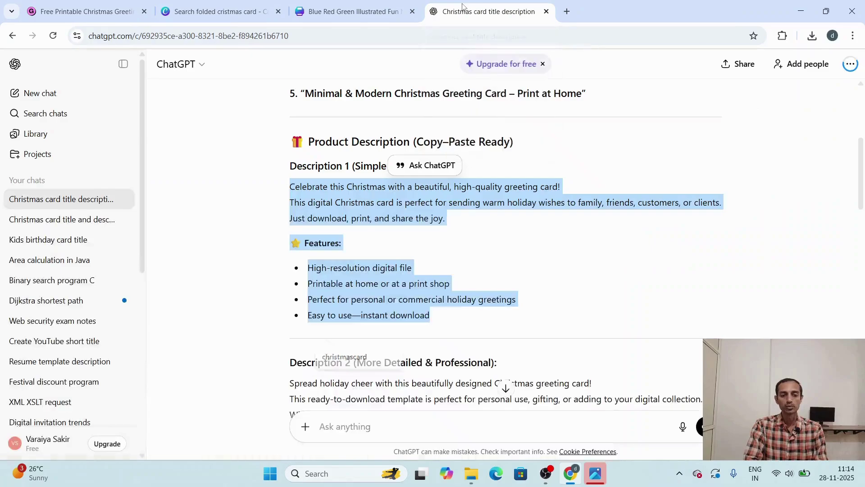
{"action": "left_click", "coordinate": [355, 427]}
{"action": "type", "text": "1280"}
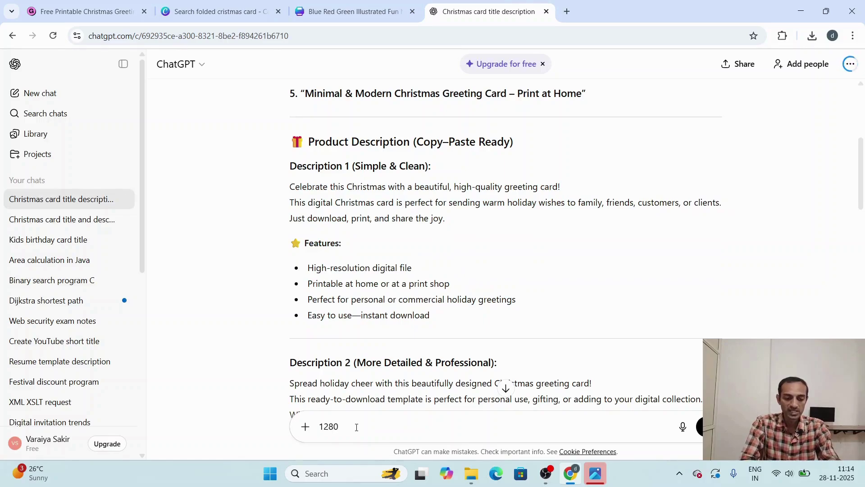
{"action": "type", "text": " X"}
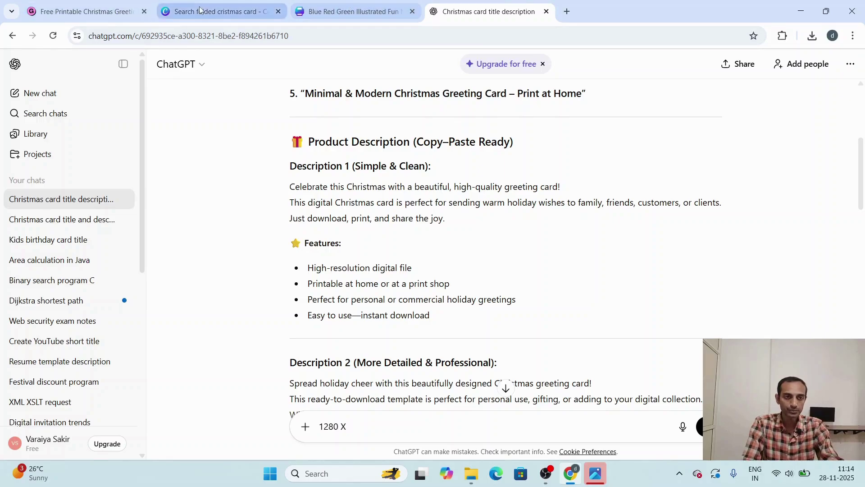
{"action": "left_click", "coordinate": [98, 4]}
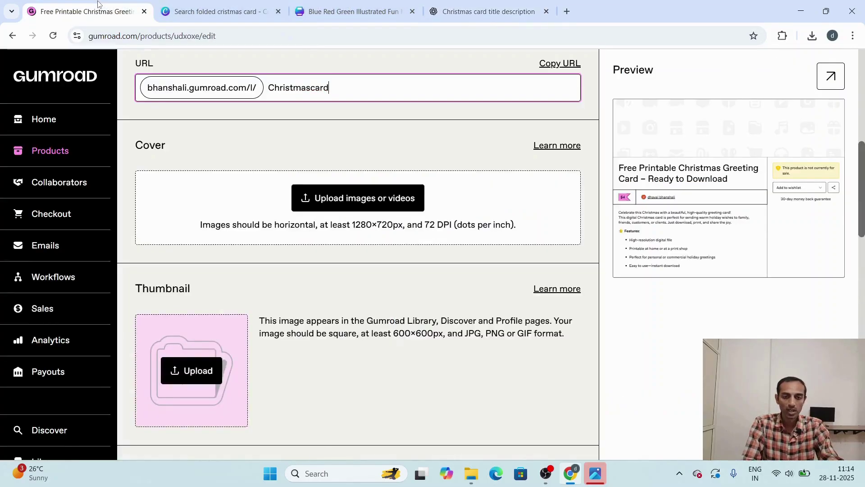
{"action": "left_click", "coordinate": [454, 11]}
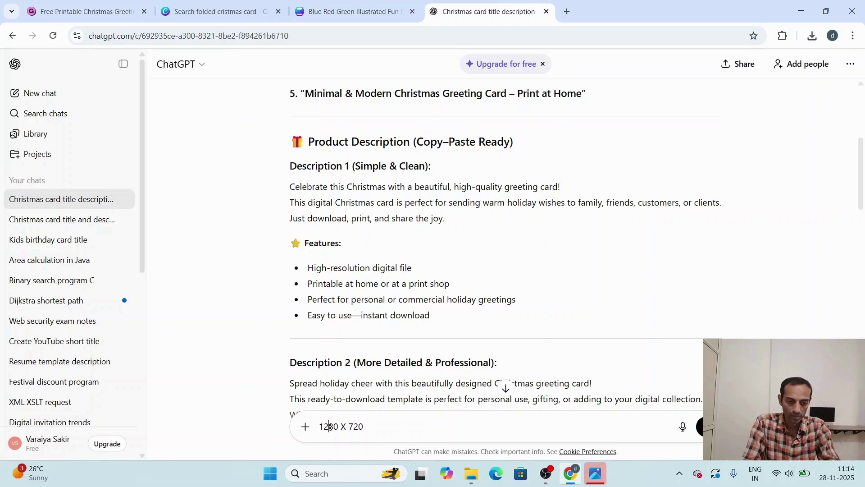
Complete the ChatGPT message as "please give me the image of size 1280 X 720" and send it.
{"action": "type", "text": "please "}
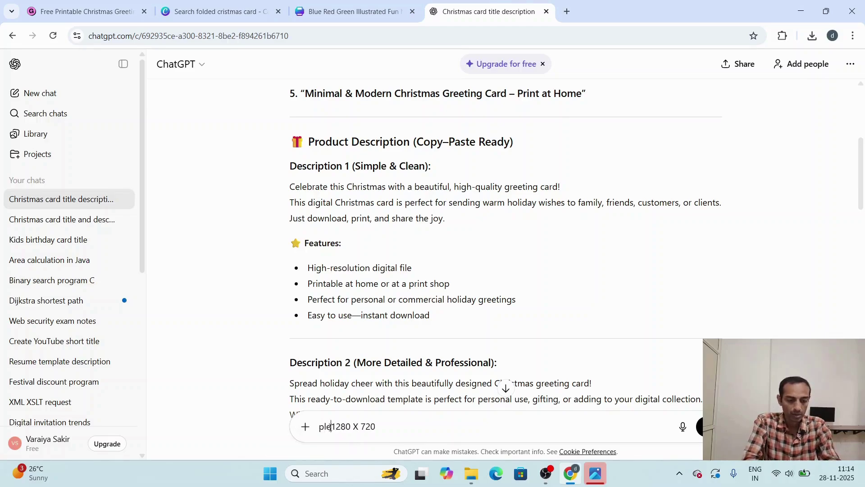
{"action": "type", "text": "give me "}
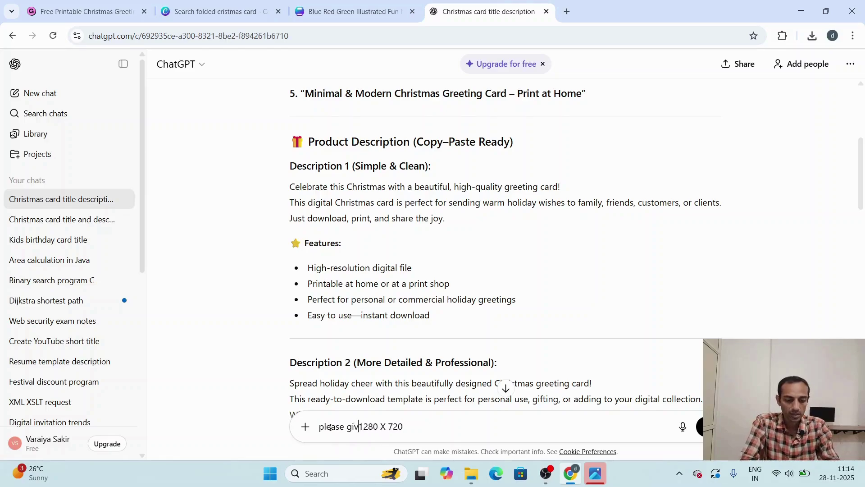
{"action": "type", "text": "the "}
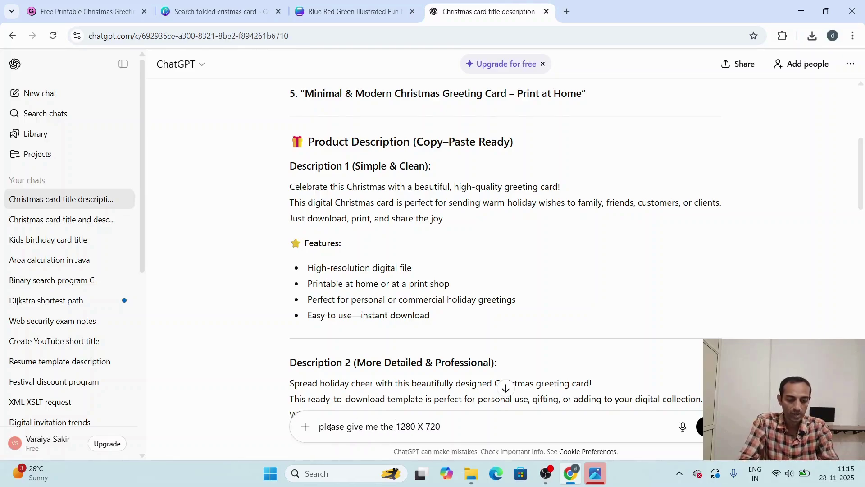
{"action": "type", "text": "image "}
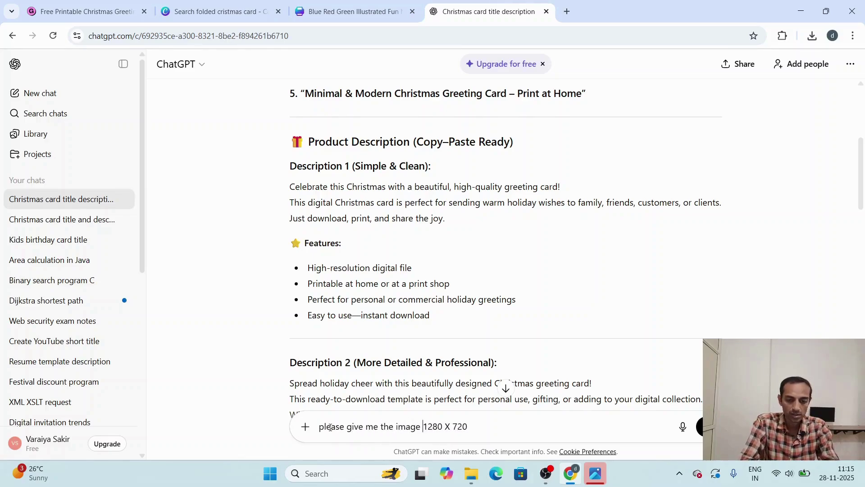
{"action": "type", "text": "of size"}
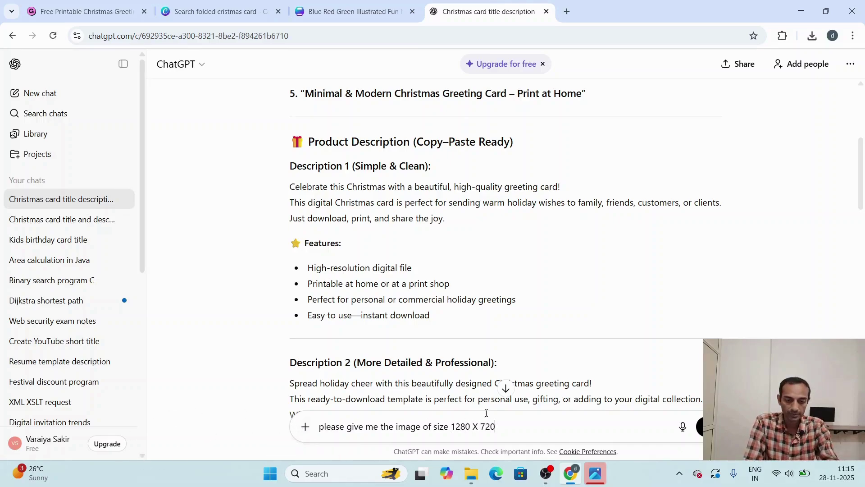
{"action": "key", "text": "Return"}
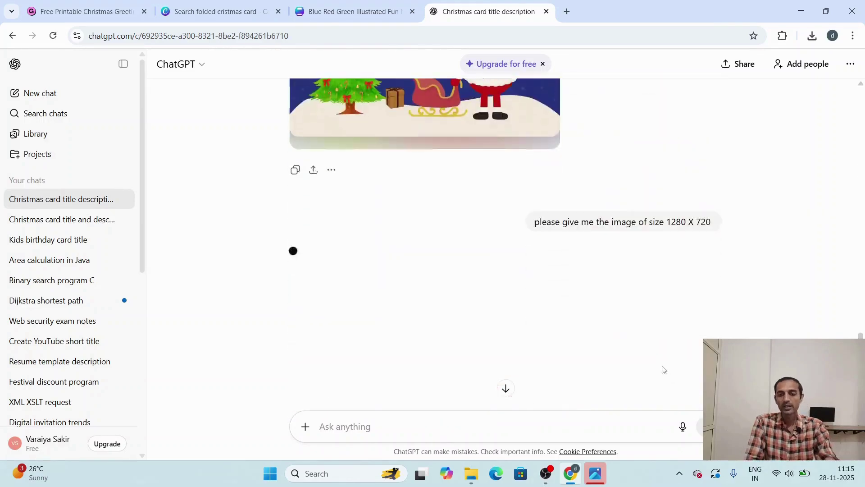
Download the square Merry Christmas card image and the 1280 × 720 Christmas card from the ChatGPT conversation.
{"action": "scroll", "coordinate": [586, 245], "scroll_direction": "up", "scroll_amount": 6}
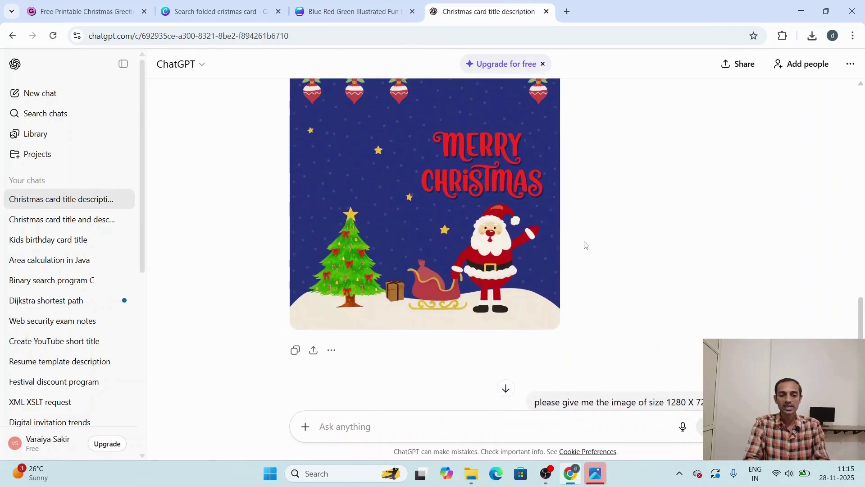
{"action": "scroll", "coordinate": [459, 206], "scroll_direction": "up", "scroll_amount": 1}
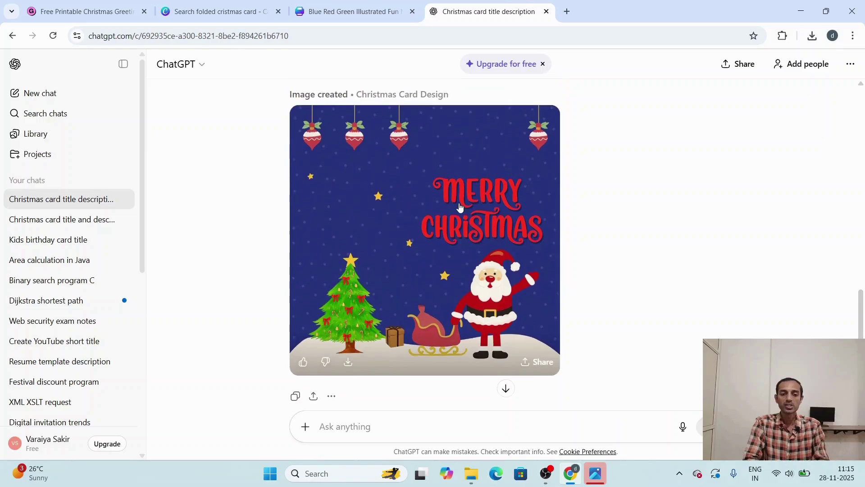
{"action": "left_click", "coordinate": [348, 363]}
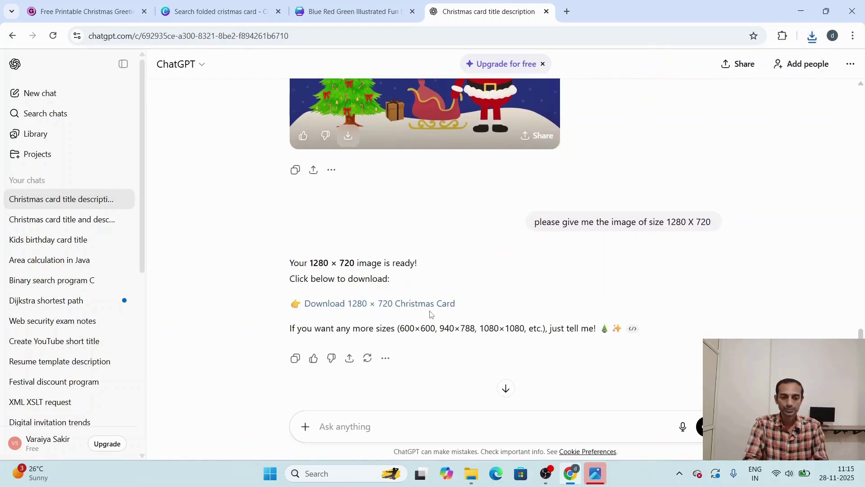
{"action": "left_click", "coordinate": [403, 306]}
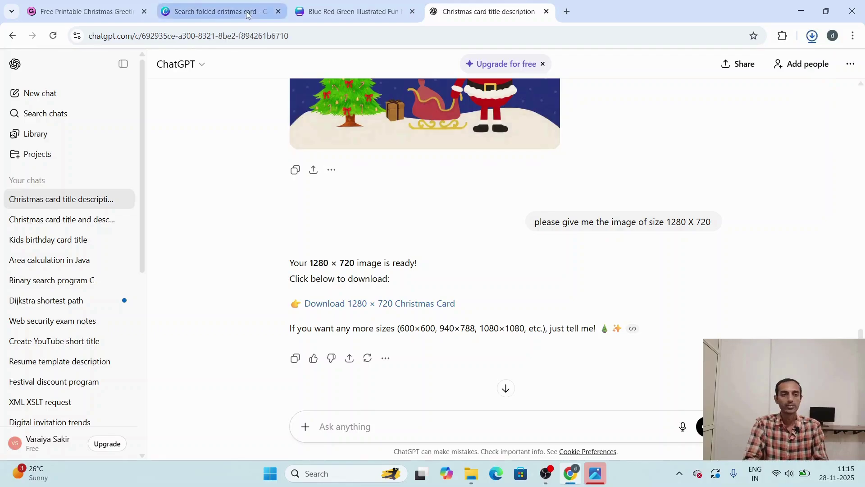
Return to the Gumroad product and upload christmas_card_1280x720 from the computer's Downloads folder as its cover.
{"action": "left_click", "coordinate": [116, 11]}
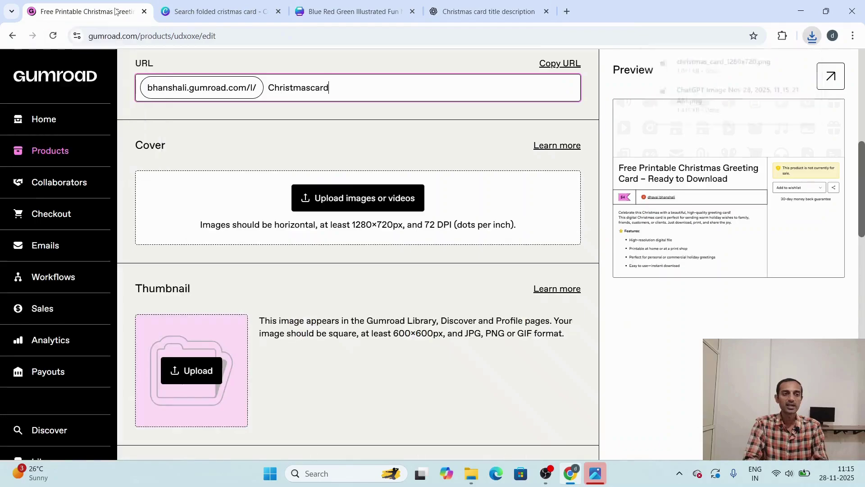
{"action": "left_click", "coordinate": [354, 198]}
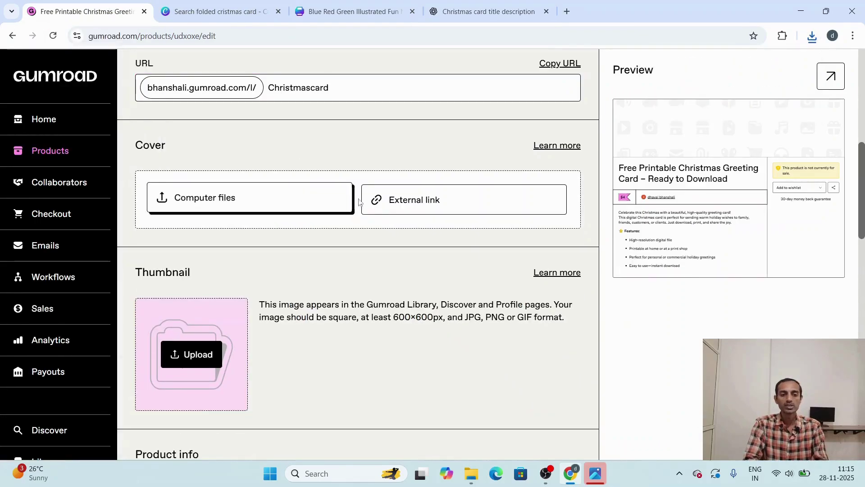
{"action": "left_click", "coordinate": [259, 202]}
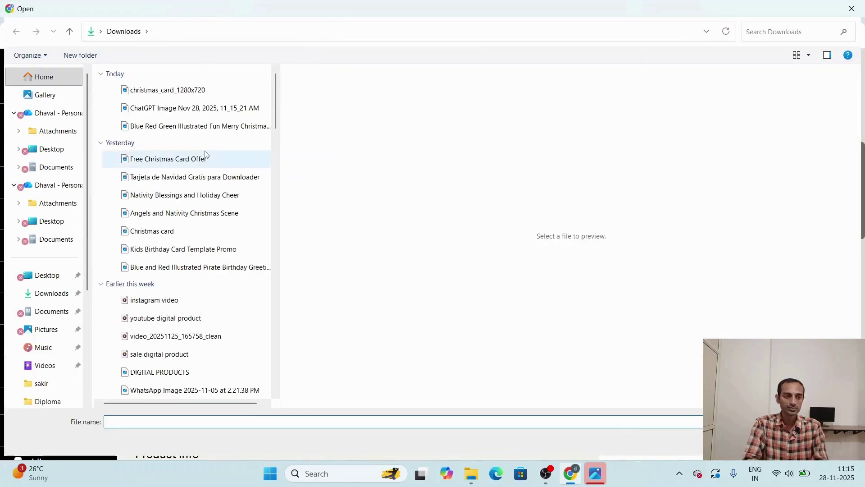
{"action": "left_click", "coordinate": [190, 95]}
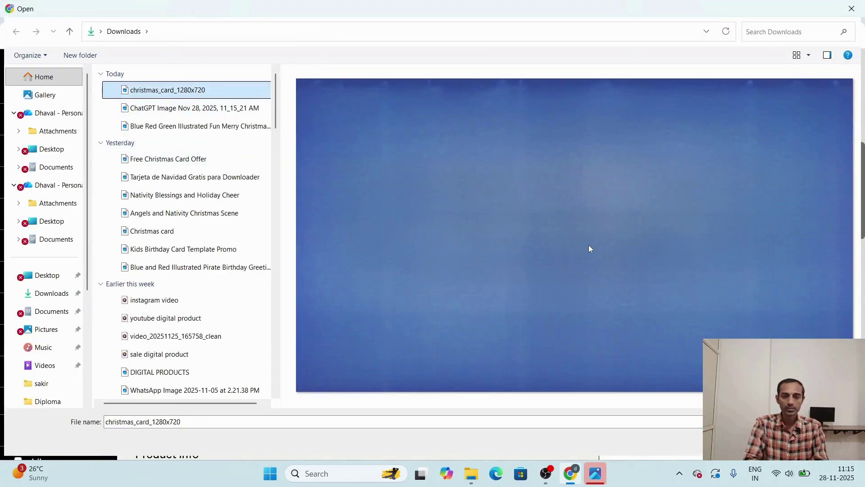
{"action": "key", "text": "Return"}
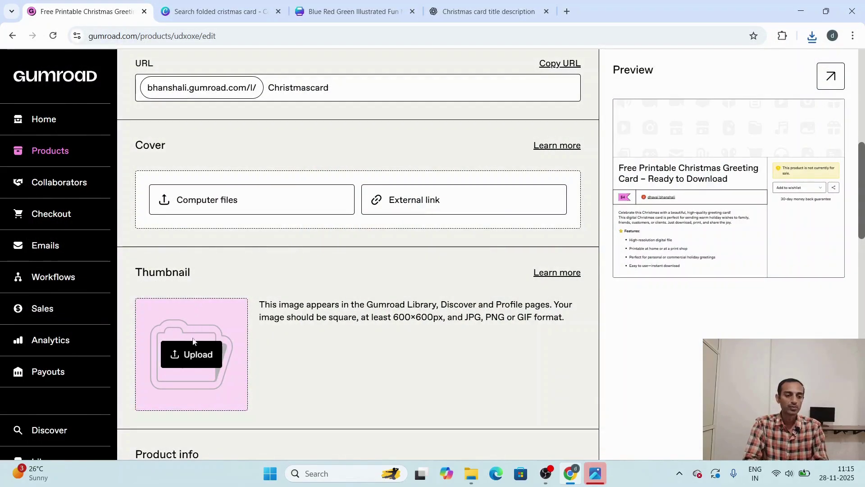
Upload "ChatGPT Image Nov 28, 2025, 11_15_21 AM" as the product's thumbnail and choose computer files again for the cover.
{"action": "left_click", "coordinate": [193, 353]}
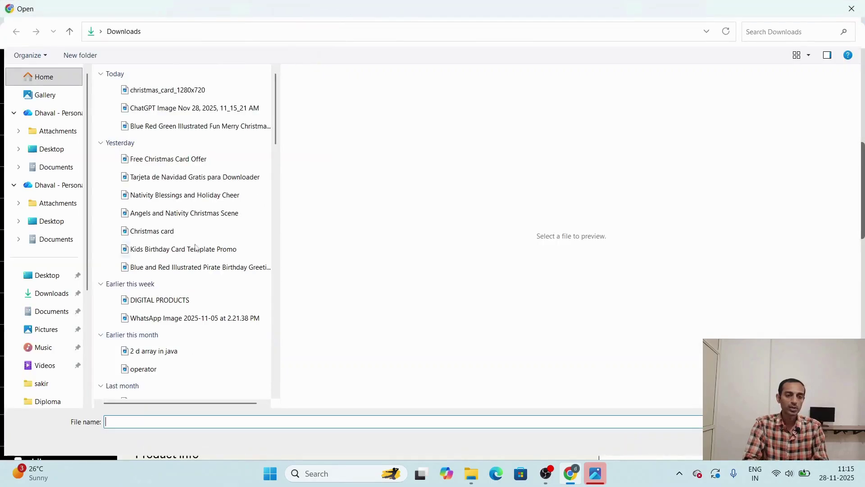
{"action": "left_click", "coordinate": [195, 108]}
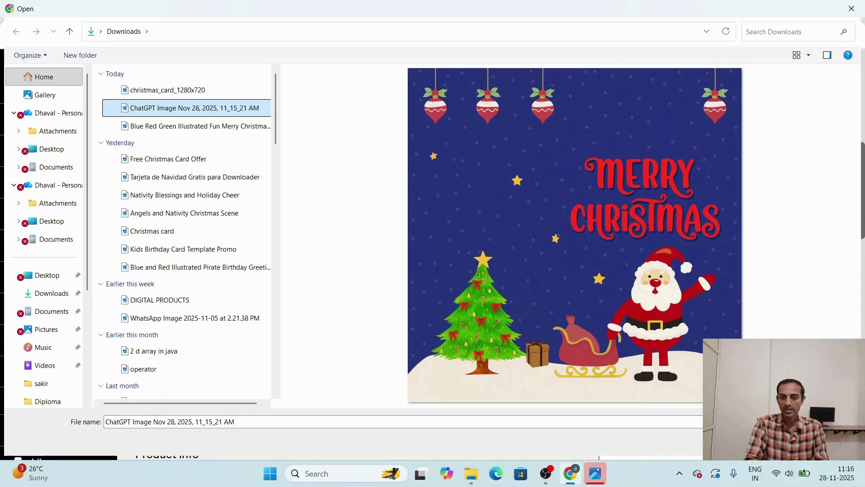
{"action": "double_click", "coordinate": [194, 109]}
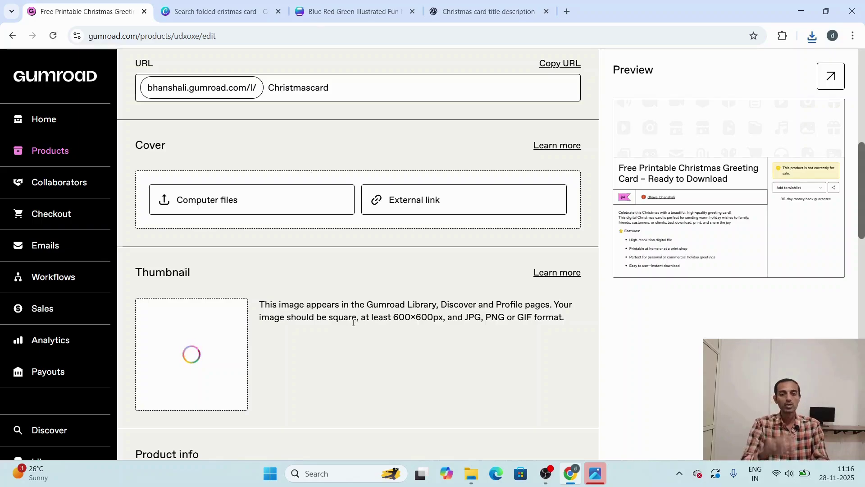
{"action": "left_click", "coordinate": [206, 200]}
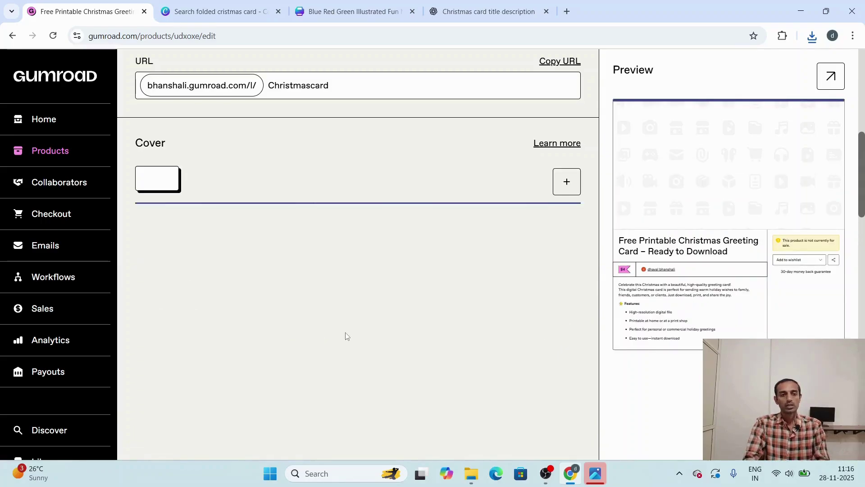
Insert the image "Blue Red Green Illustrated Fun Merry Christmas Folded Card" from Downloads below the feature list in the product description.
{"action": "scroll", "coordinate": [346, 335], "scroll_direction": "up", "scroll_amount": 5}
{"action": "left_click", "coordinate": [306, 277]}
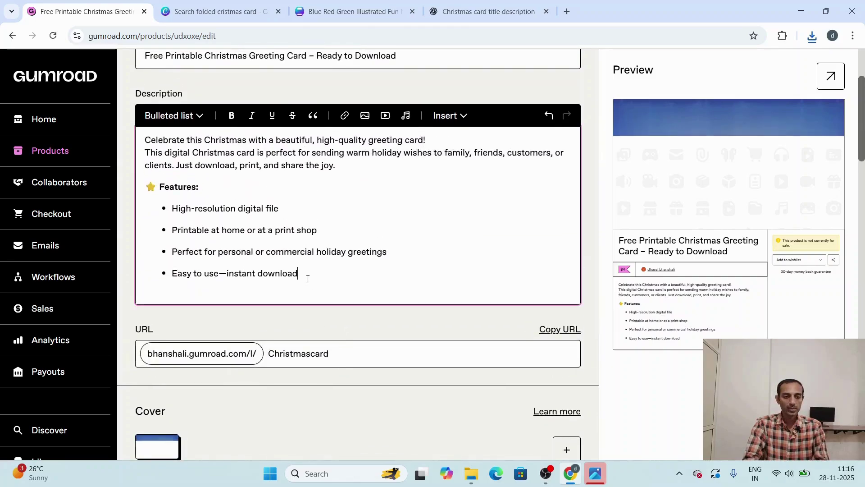
{"action": "key", "text": "Return"}
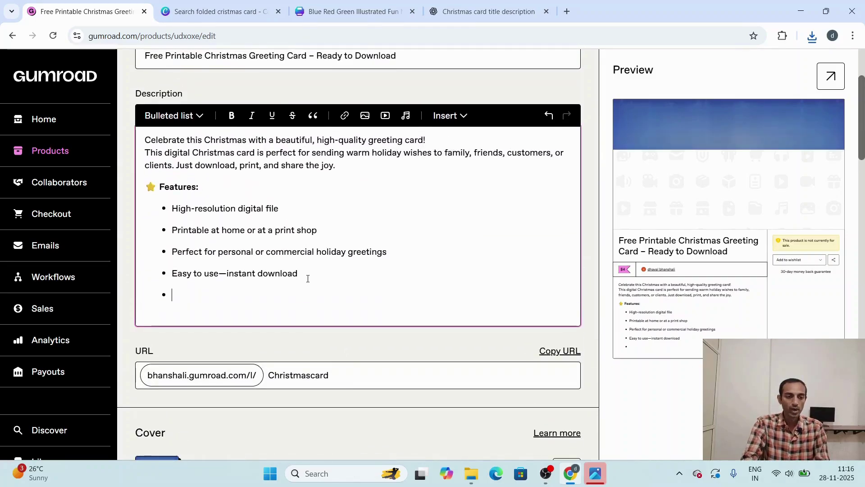
{"action": "key", "text": "BackSpace"}
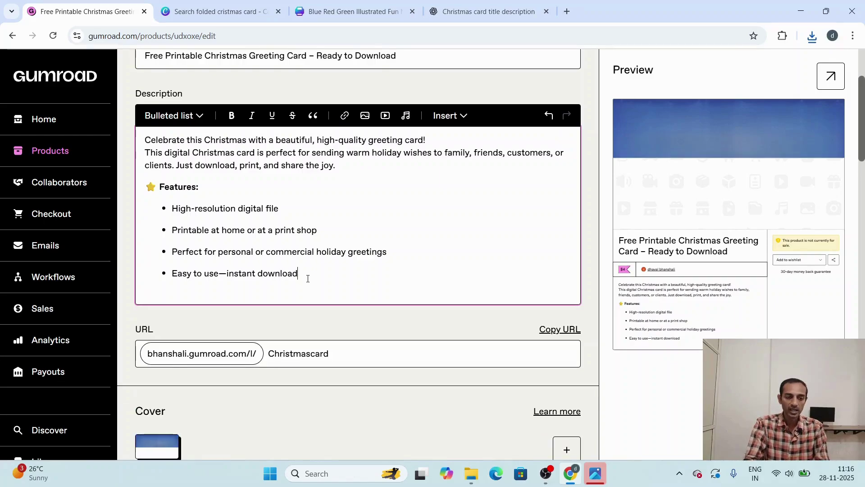
{"action": "key", "text": "Return"}
{"action": "key", "text": "Return"}
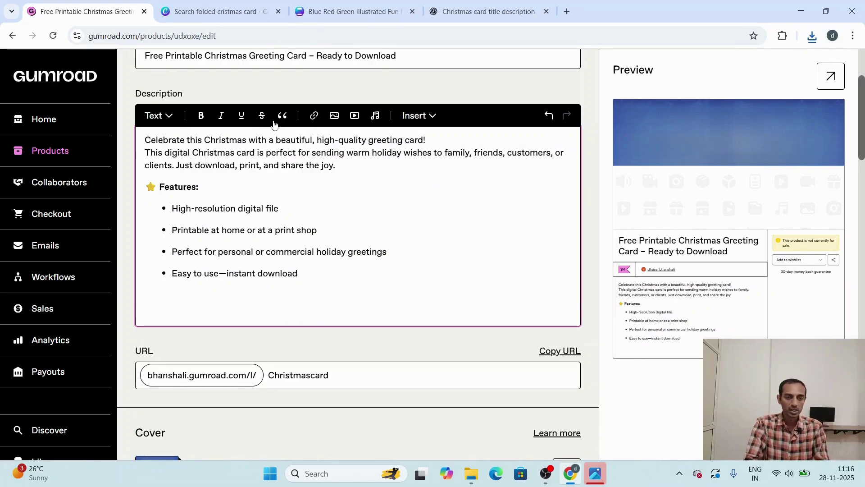
{"action": "left_click", "coordinate": [333, 116]}
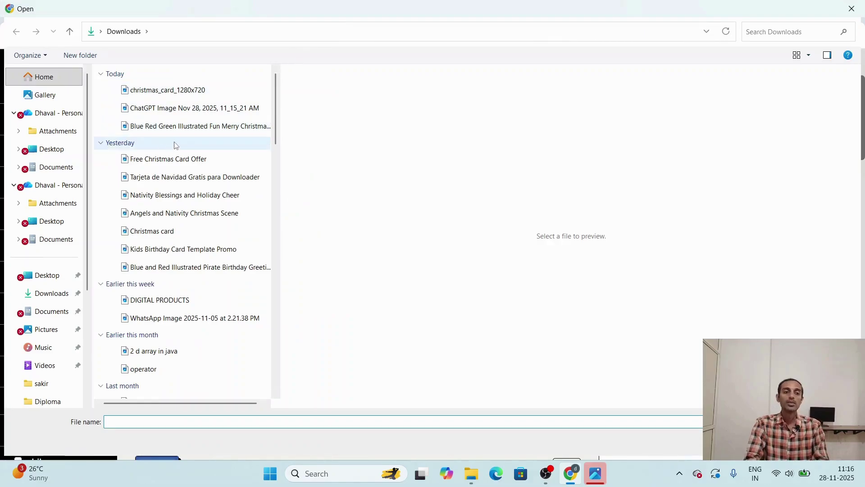
{"action": "left_click", "coordinate": [170, 126]}
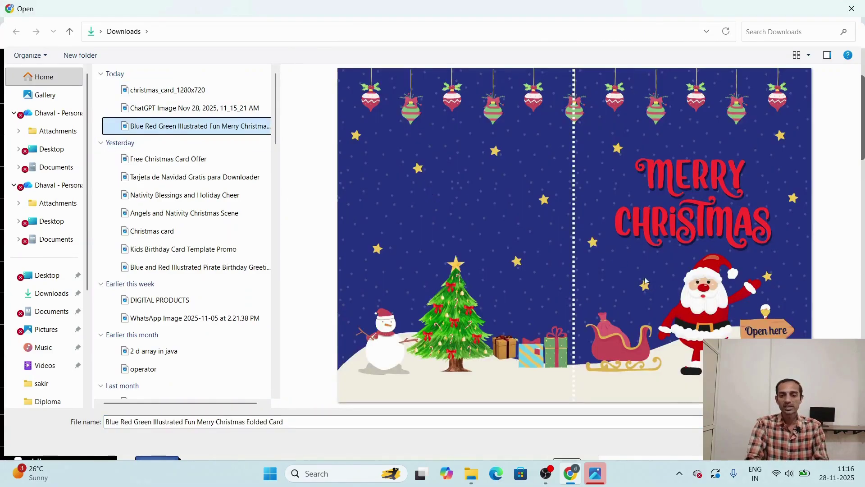
{"action": "key", "text": "Return"}
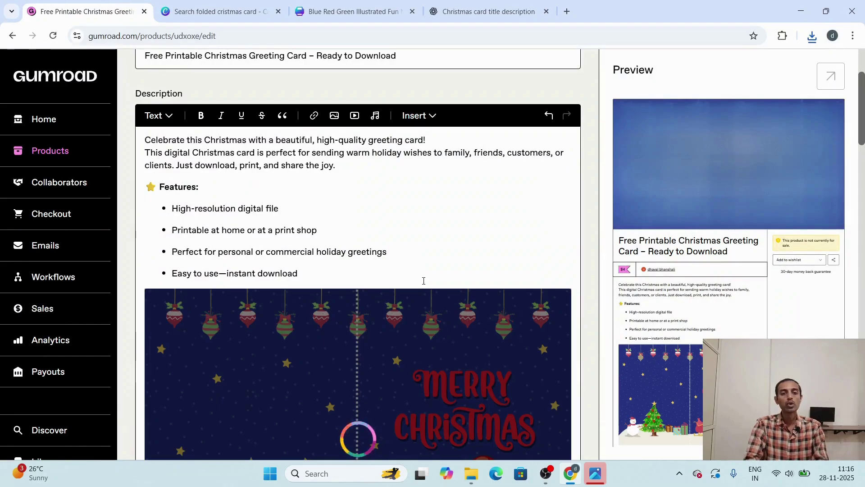
Set the product's call to action to "Buy this".
{"action": "scroll", "coordinate": [447, 338], "scroll_direction": "down", "scroll_amount": 3}
{"action": "scroll", "coordinate": [424, 281], "scroll_direction": "down", "scroll_amount": 2}
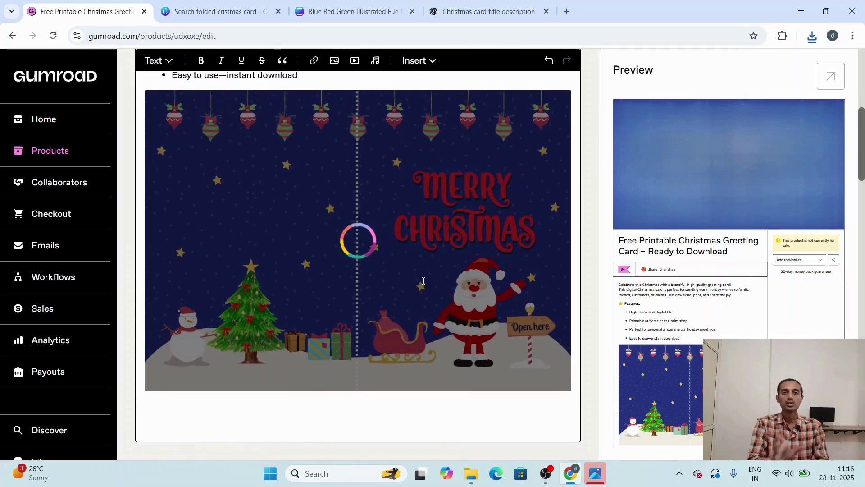
{"action": "scroll", "coordinate": [424, 281], "scroll_direction": "down", "scroll_amount": 2}
{"action": "scroll", "coordinate": [424, 281], "scroll_direction": "down", "scroll_amount": 5}
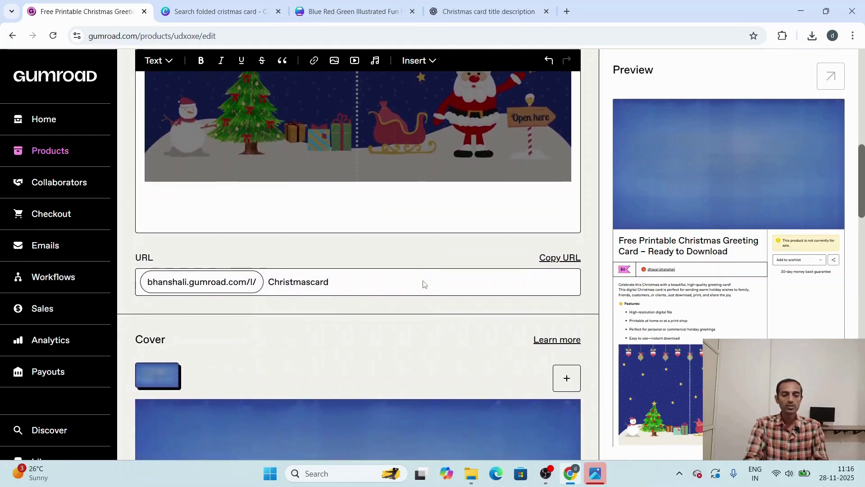
{"action": "scroll", "coordinate": [423, 284], "scroll_direction": "down", "scroll_amount": 7}
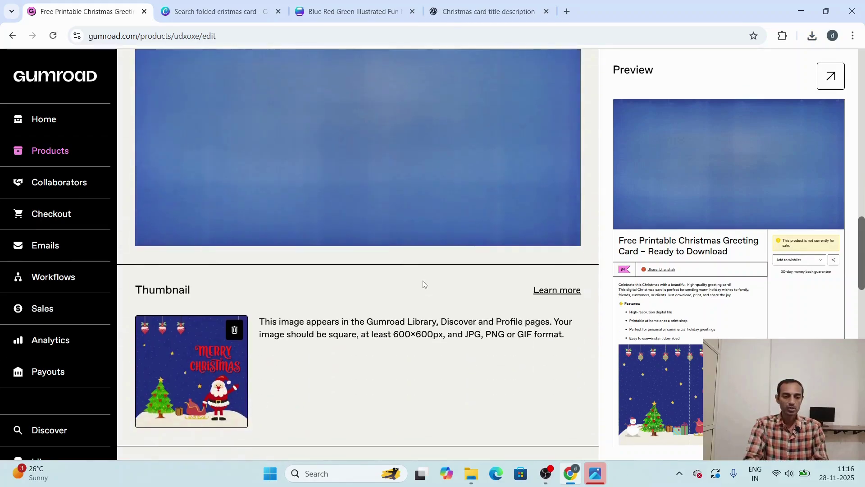
{"action": "scroll", "coordinate": [424, 284], "scroll_direction": "down", "scroll_amount": 3}
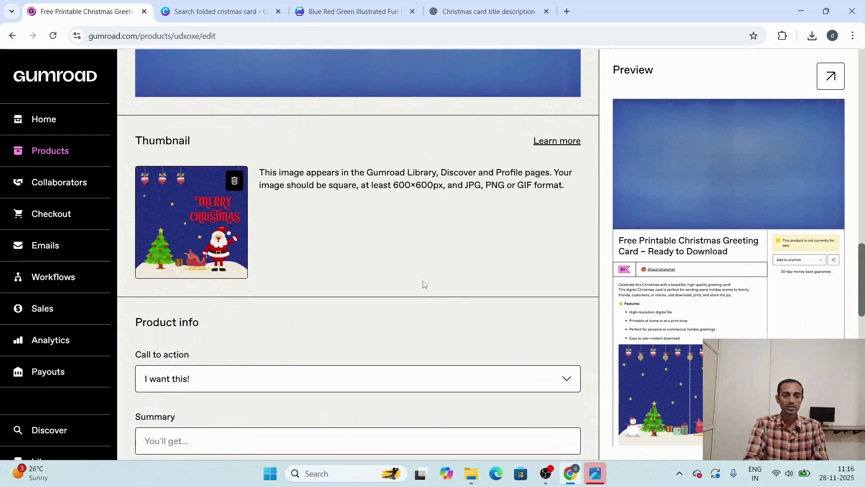
{"action": "scroll", "coordinate": [424, 284], "scroll_direction": "up", "scroll_amount": 3}
{"action": "scroll", "coordinate": [423, 283], "scroll_direction": "down", "scroll_amount": 3}
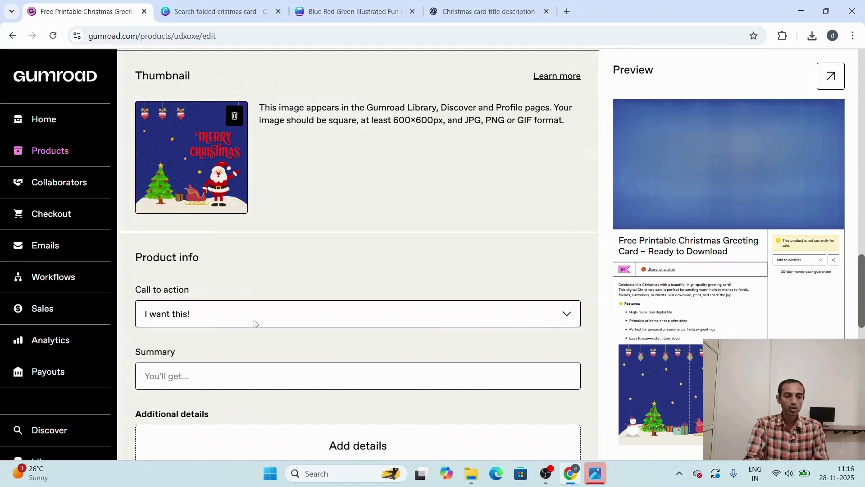
{"action": "left_click", "coordinate": [255, 324]}
{"action": "left_click", "coordinate": [191, 354]}
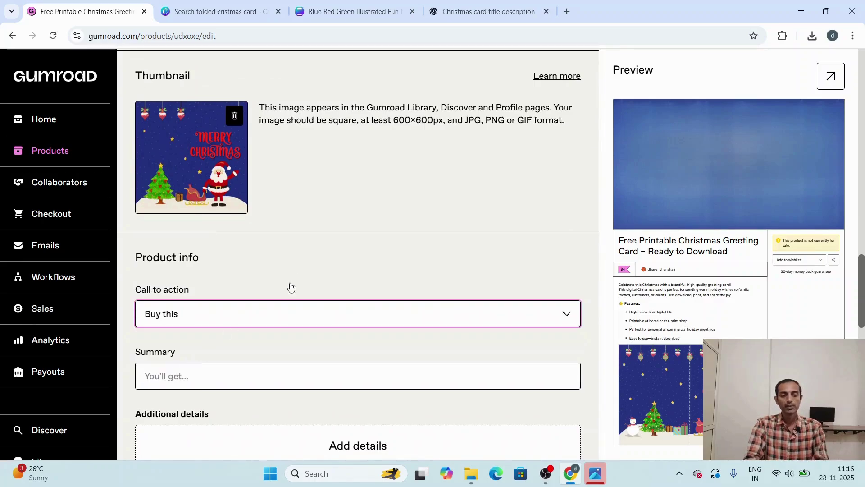
Copy the product name "Free Printable Christmas Greeting Card – Ready to Download" into the product's summary.
{"action": "scroll", "coordinate": [304, 270], "scroll_direction": "down", "scroll_amount": 3}
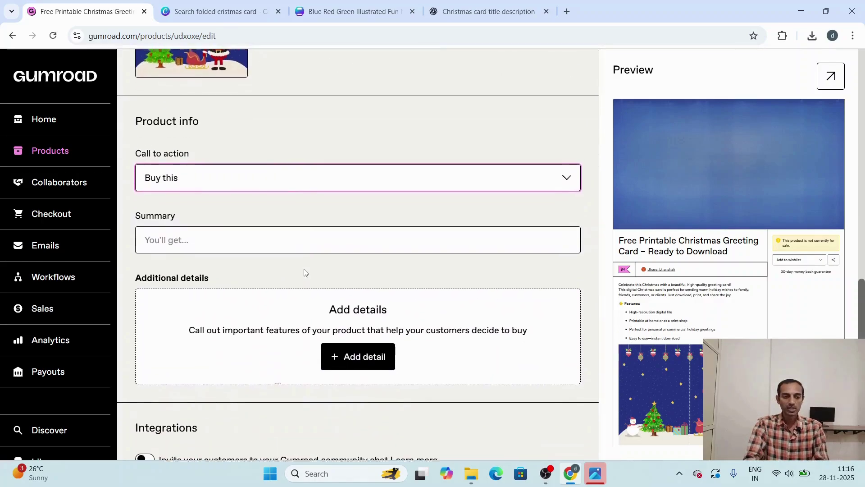
{"action": "scroll", "coordinate": [305, 269], "scroll_direction": "up", "scroll_amount": 15}
{"action": "scroll", "coordinate": [305, 273], "scroll_direction": "up", "scroll_amount": 3}
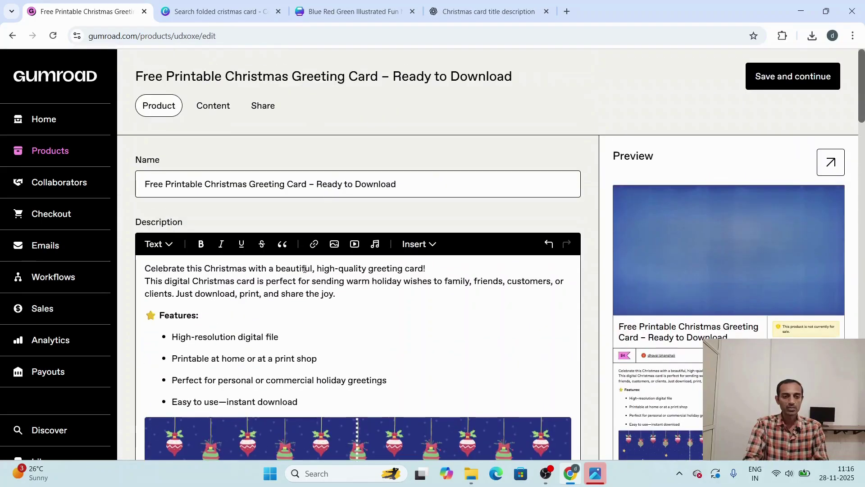
{"action": "left_click_drag", "start_coordinate": [409, 187], "coordinate": [105, 201]}
{"action": "key", "text": "ctrl+c"}
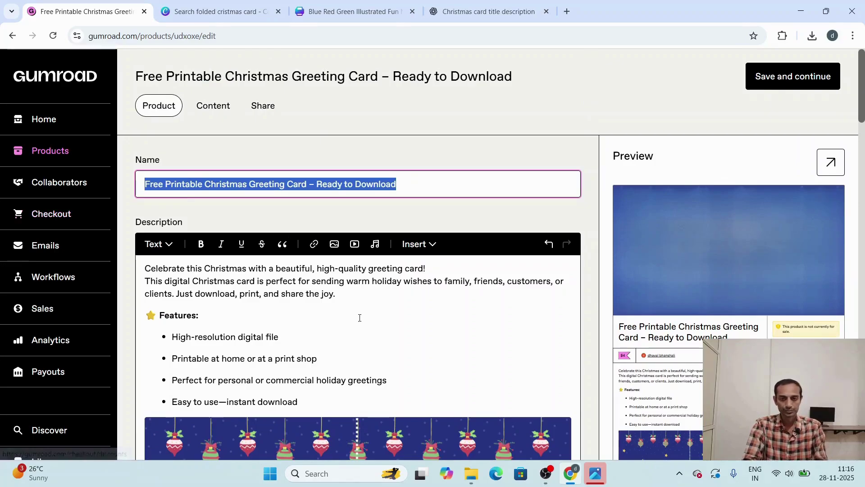
{"action": "scroll", "coordinate": [359, 321], "scroll_direction": "down", "scroll_amount": 9}
{"action": "scroll", "coordinate": [360, 321], "scroll_direction": "down", "scroll_amount": 15}
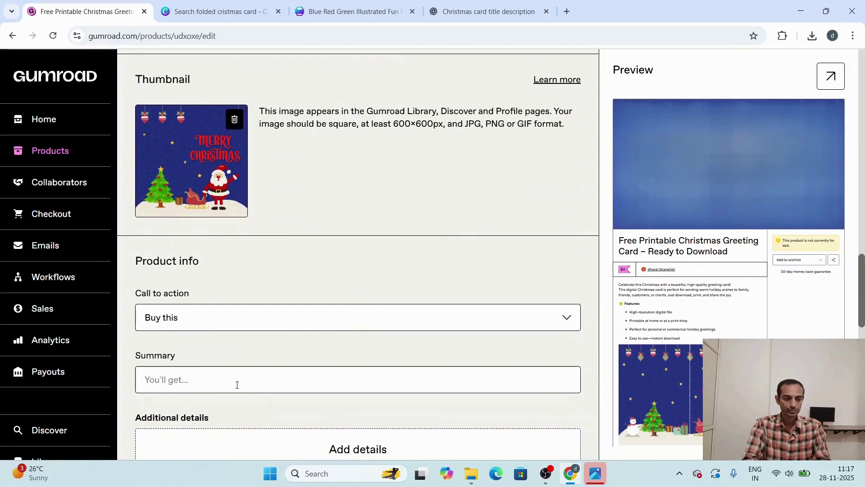
{"action": "left_click", "coordinate": [213, 386]}
{"action": "key", "text": "ctrl+v"}
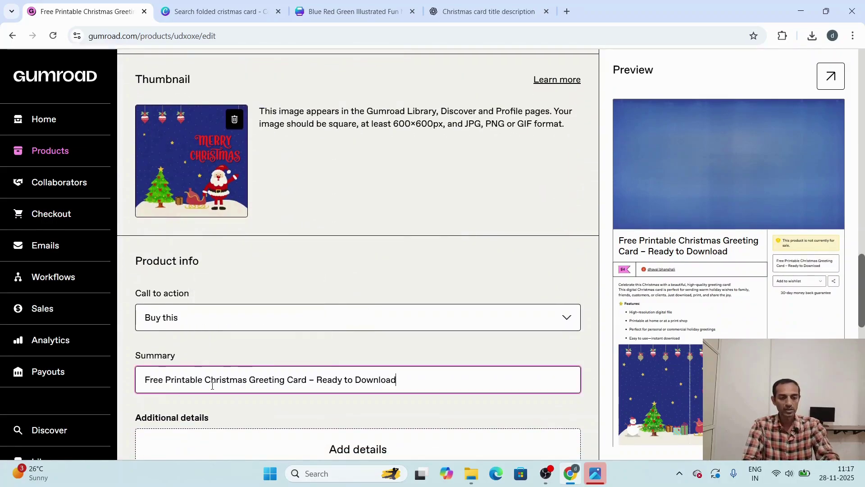
Review the remaining integration, pricing, version and product settings, and save the product details to continue to its content.
{"action": "scroll", "coordinate": [349, 374], "scroll_direction": "down", "scroll_amount": 7}
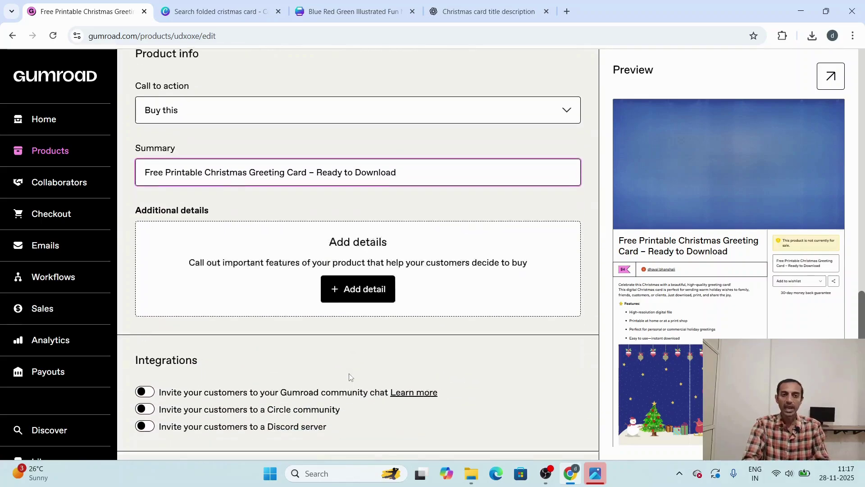
{"action": "scroll", "coordinate": [349, 377], "scroll_direction": "down", "scroll_amount": 6}
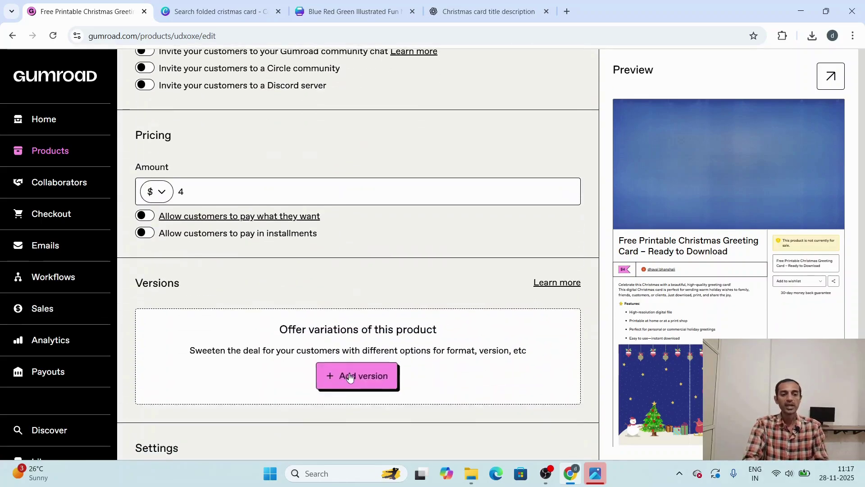
{"action": "scroll", "coordinate": [350, 377], "scroll_direction": "down", "scroll_amount": 3}
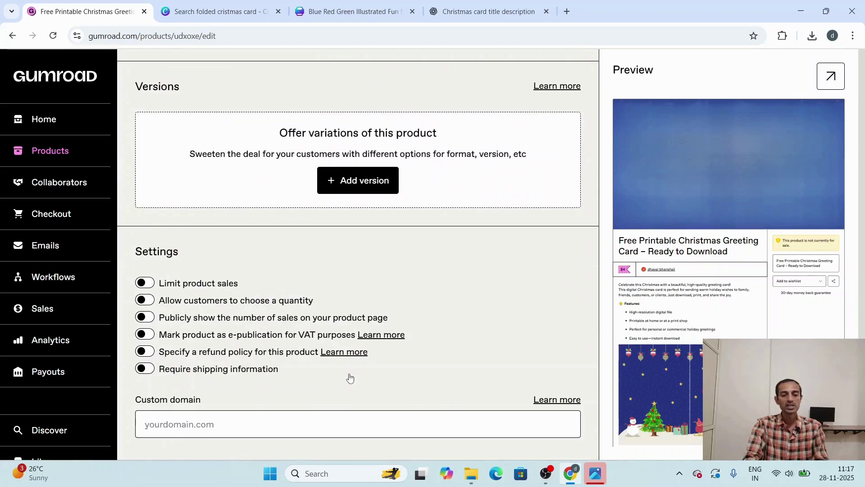
{"action": "scroll", "coordinate": [350, 378], "scroll_direction": "up", "scroll_amount": 15}
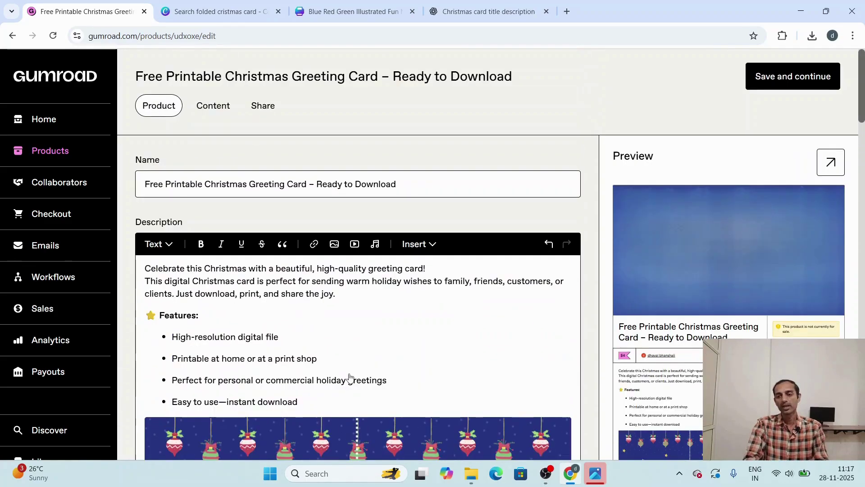
{"action": "left_click", "coordinate": [795, 77]}
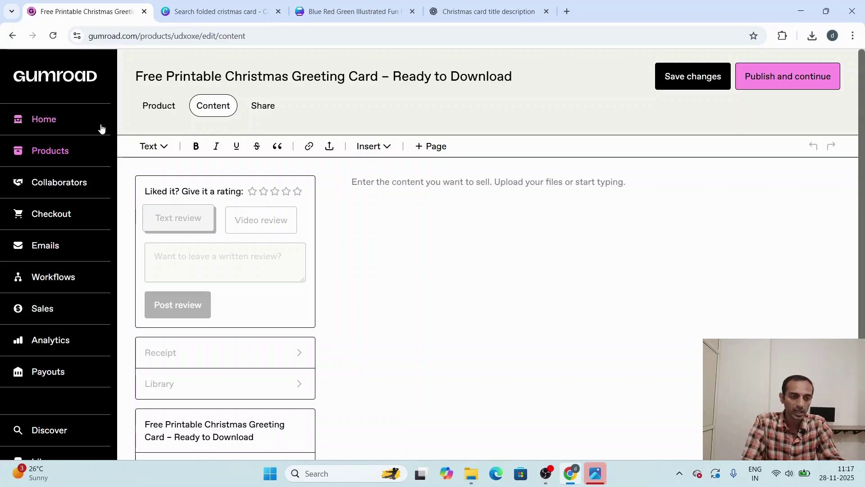
Add the header "Thank you for purchase card" to the product content and start a new line below it.
{"action": "left_click", "coordinate": [152, 147]}
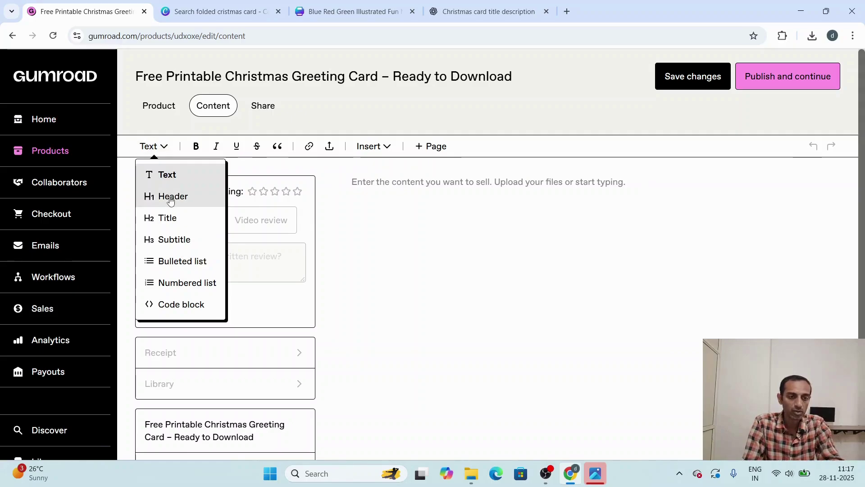
{"action": "left_click", "coordinate": [172, 197]}
{"action": "type", "text": "Thank "}
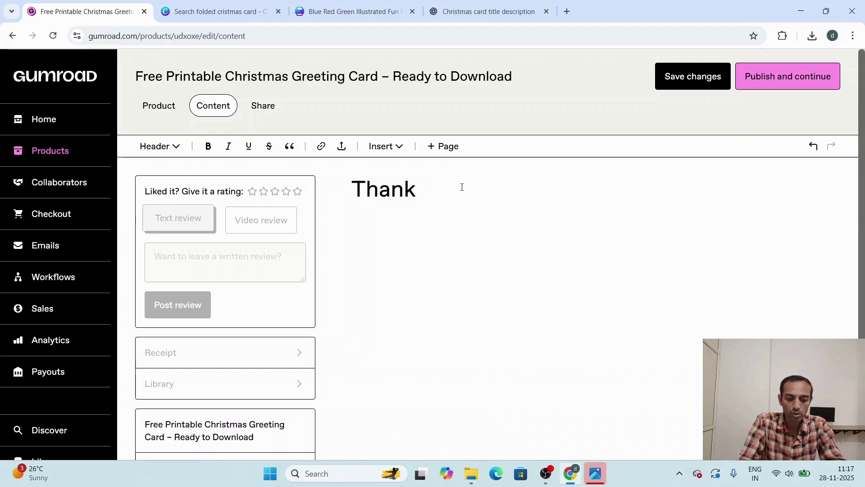
{"action": "type", "text": "you for "}
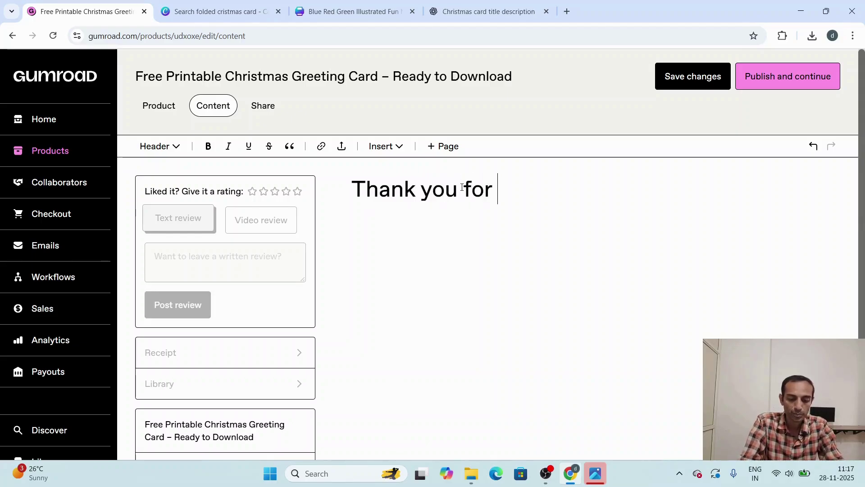
{"action": "type", "text": "purchase "}
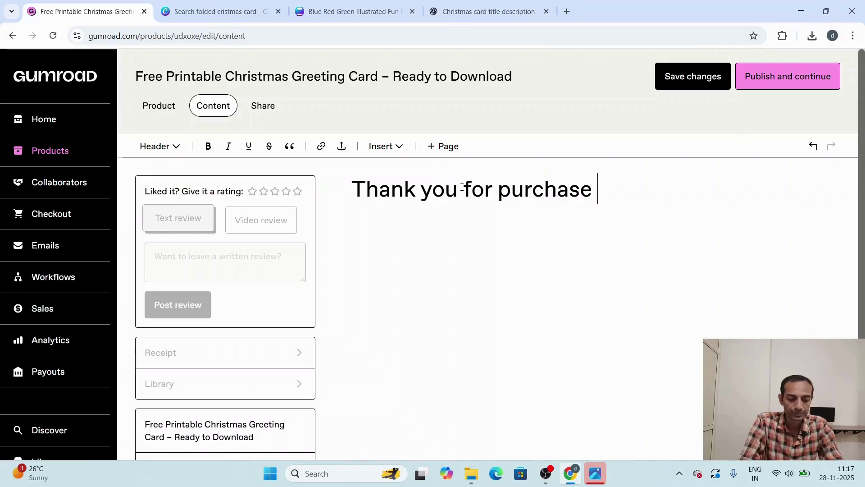
{"action": "type", "text": "card"}
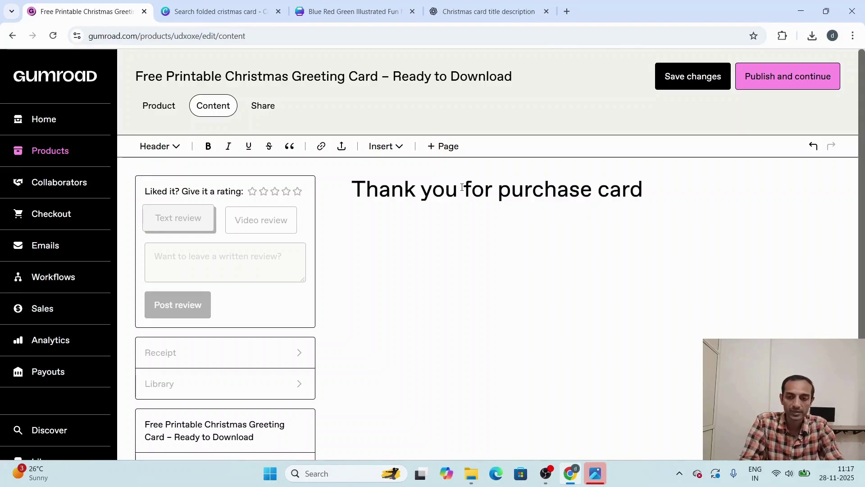
{"action": "key", "text": "Return"}
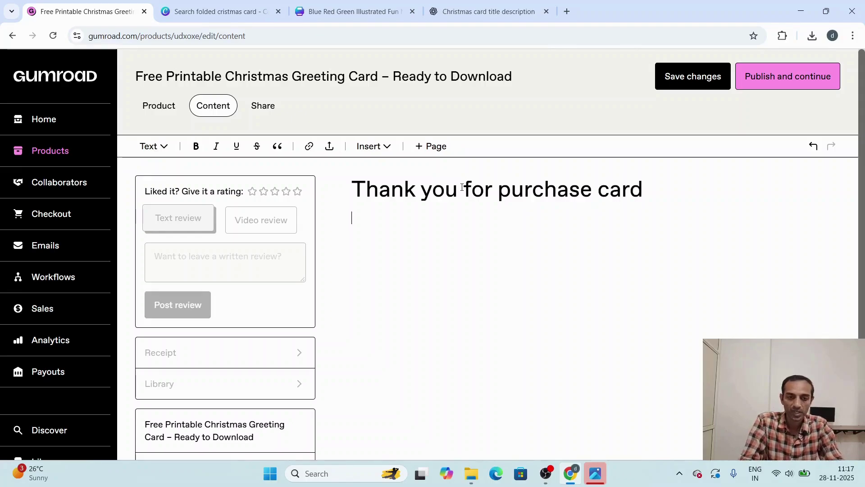
Start inserting a link below the thank-you header with the link text "click here for your card".
{"action": "left_click", "coordinate": [312, 147]}
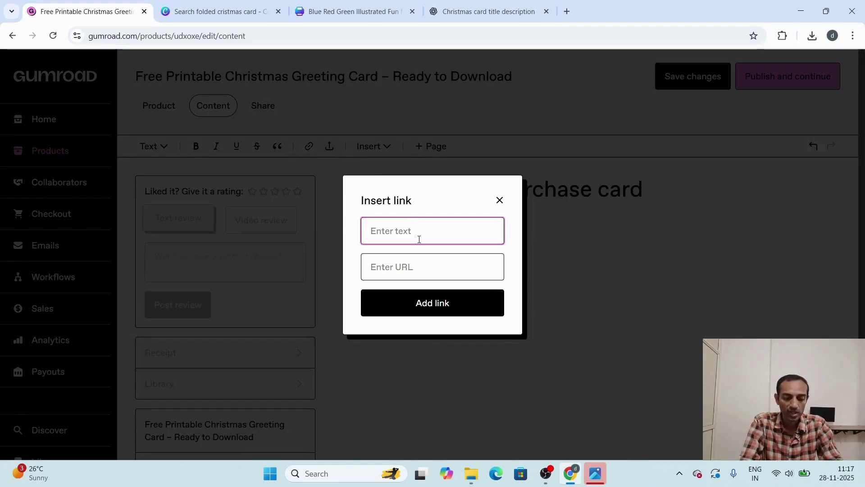
{"action": "type", "text": "cli"}
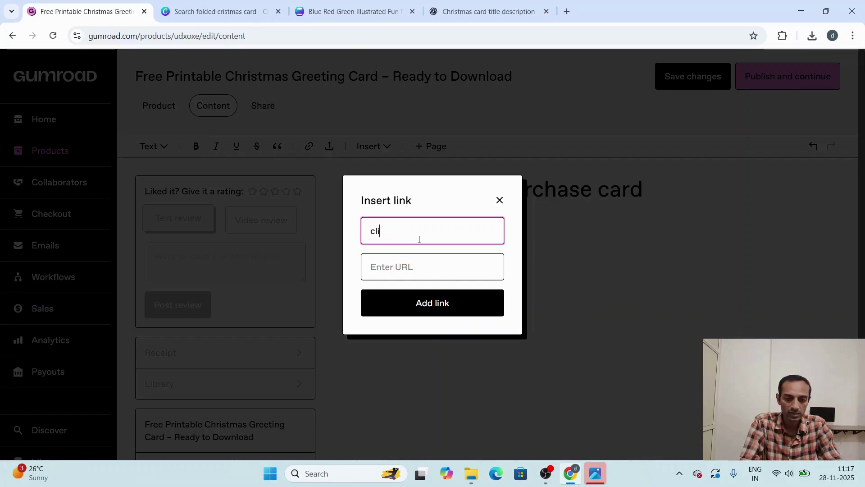
{"action": "type", "text": "ck here for your card"}
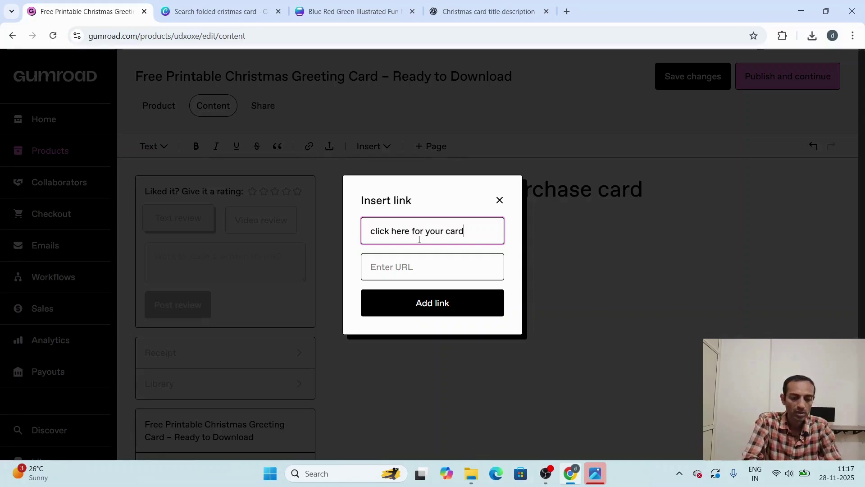
{"action": "left_click", "coordinate": [409, 270]}
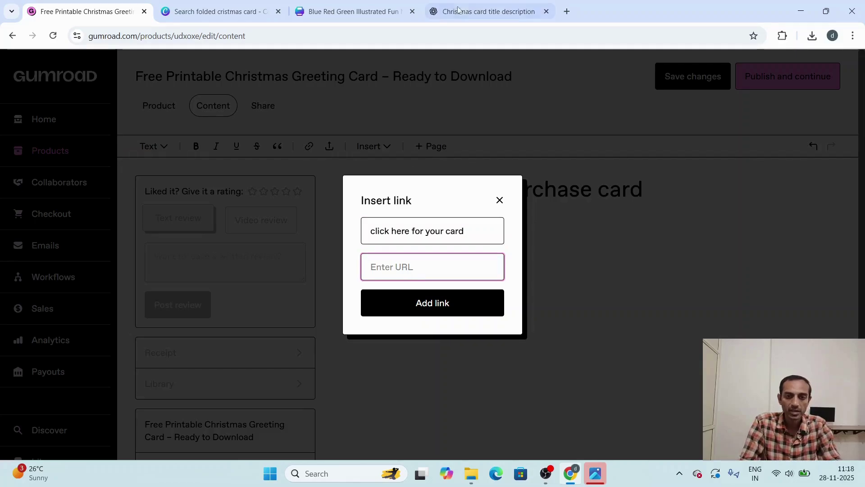
Switch to the Christmas card design in Canva and copy its share link, which lets anyone with the link edit.
{"action": "left_click", "coordinate": [239, 10]}
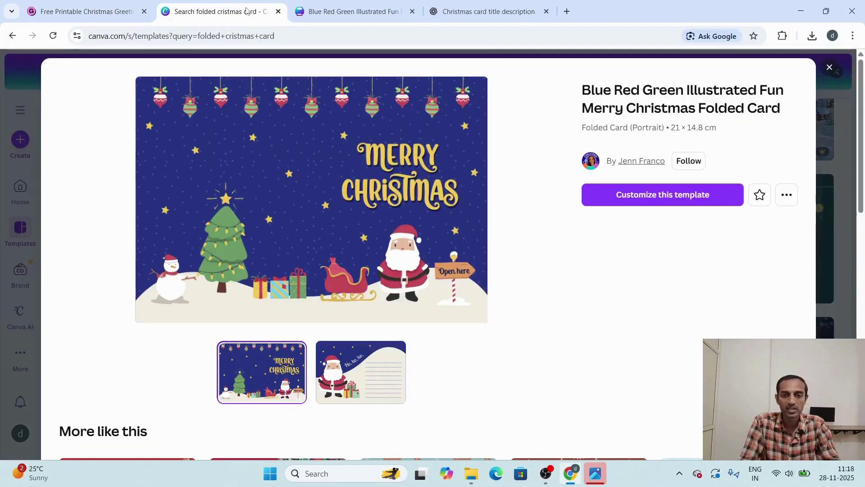
{"action": "left_click", "coordinate": [340, 13]}
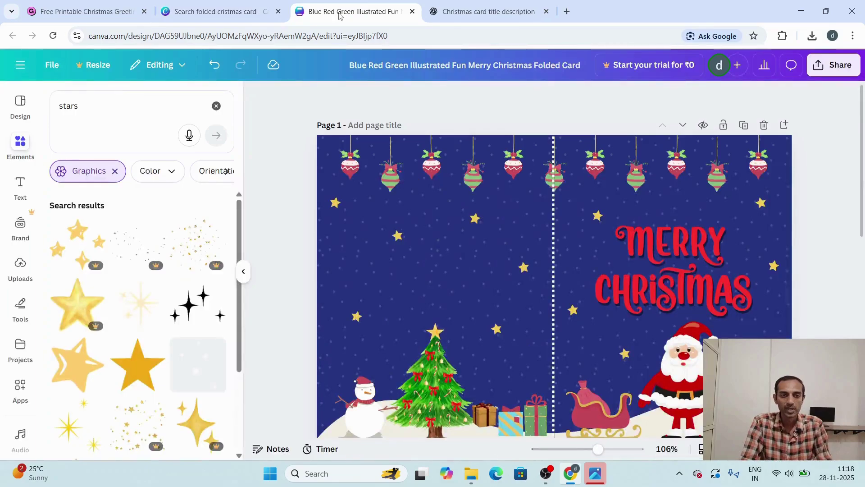
{"action": "left_click", "coordinate": [825, 67]}
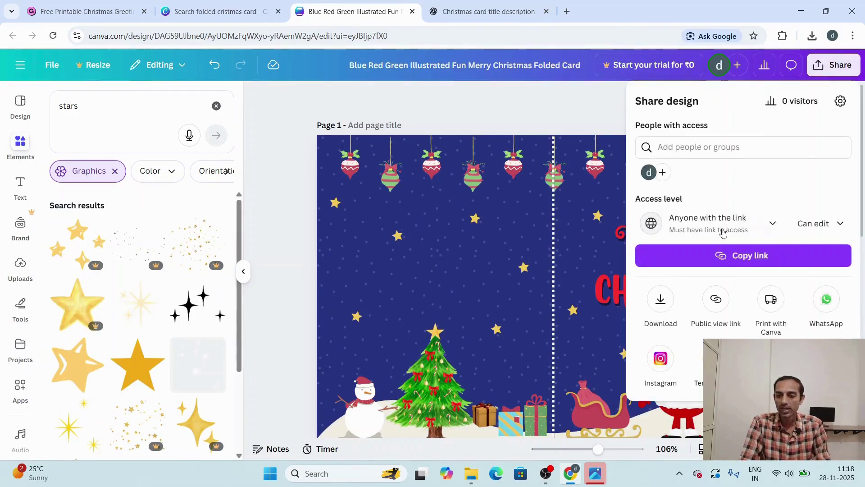
{"action": "left_click", "coordinate": [722, 258]}
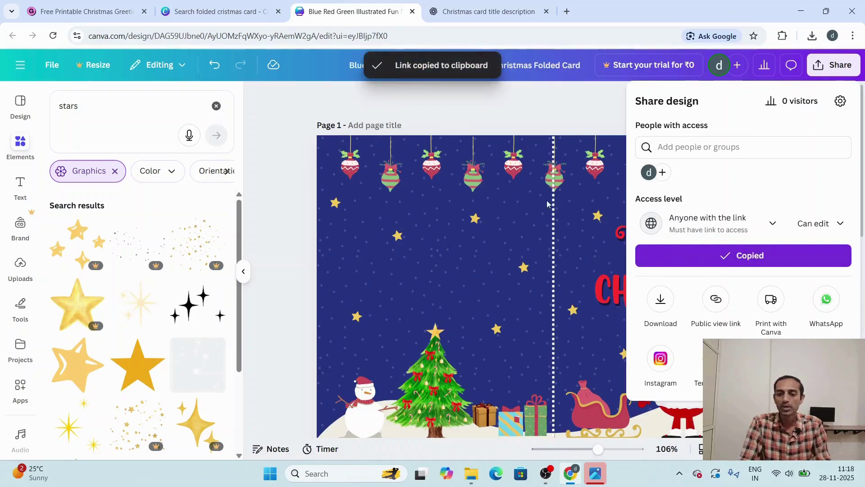
Return to the Gumroad product content, use the copied Canva link as the URL, add the link, and save the changes.
{"action": "left_click", "coordinate": [110, 2]}
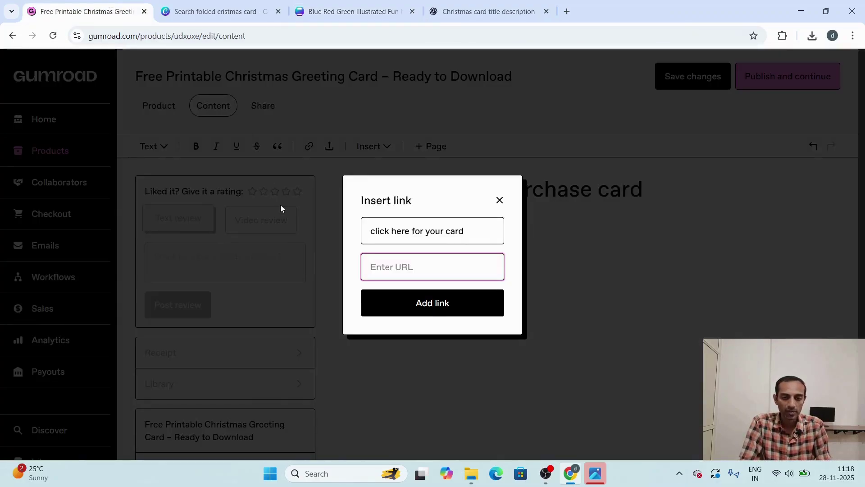
{"action": "key", "text": "ctrl+v"}
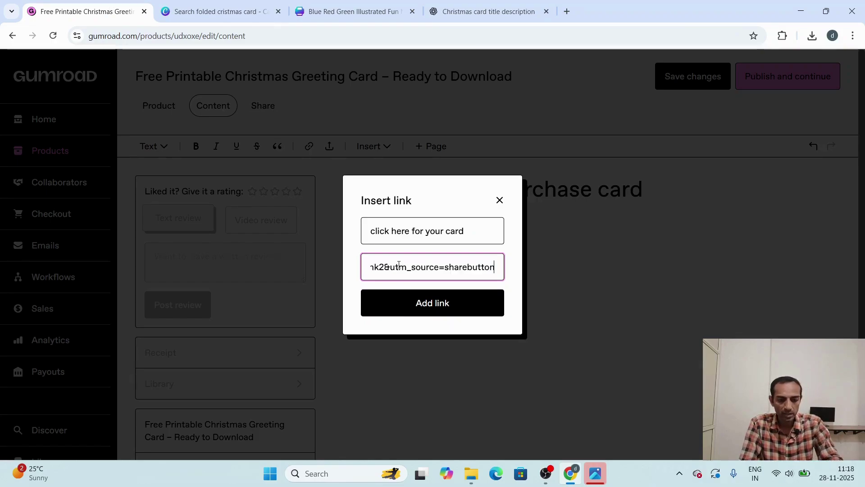
{"action": "left_click", "coordinate": [442, 309]}
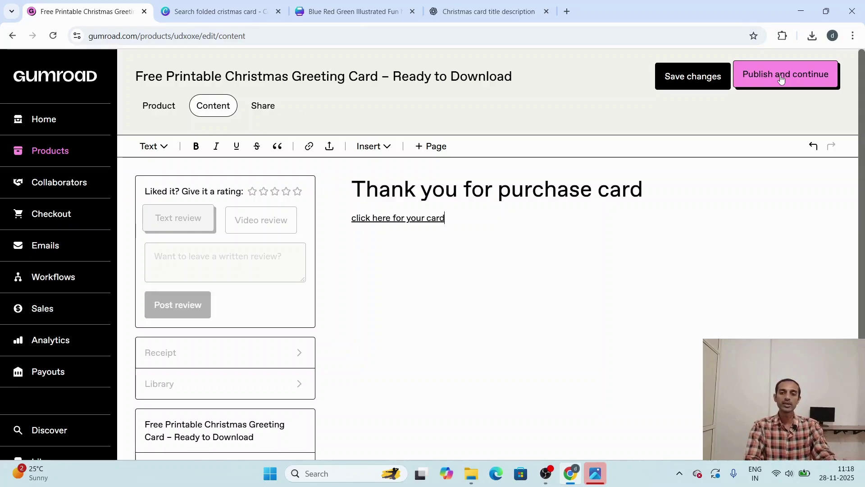
{"action": "left_click", "coordinate": [699, 85]}
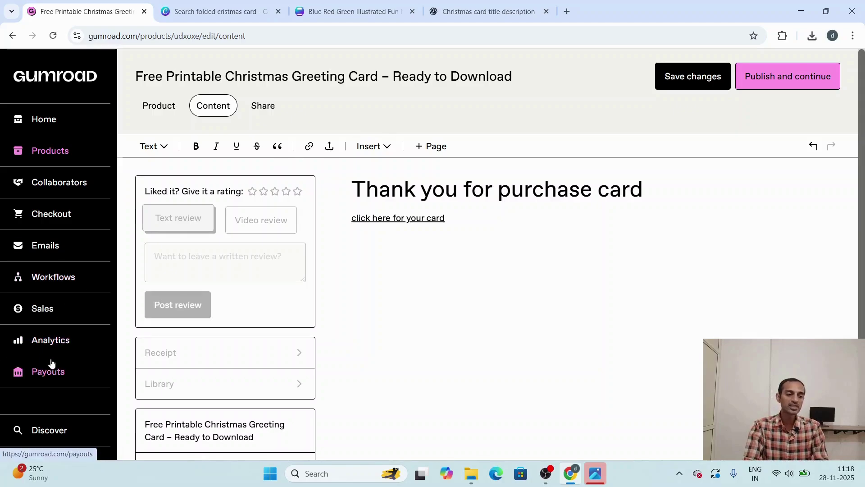
Open the payout settings and examine the payout schedule, bank account, account type and personal detail fields.
{"action": "left_click", "coordinate": [52, 375]}
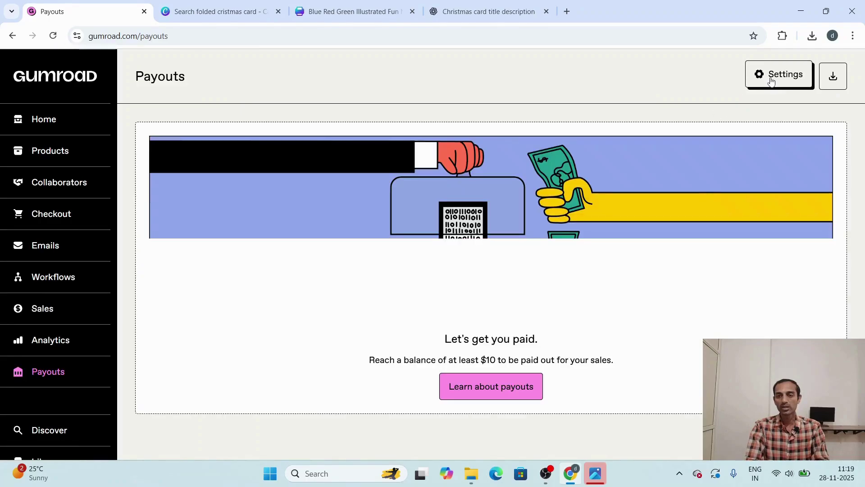
{"action": "left_click", "coordinate": [780, 76]}
{"action": "scroll", "coordinate": [594, 279], "scroll_direction": "down", "scroll_amount": 12}
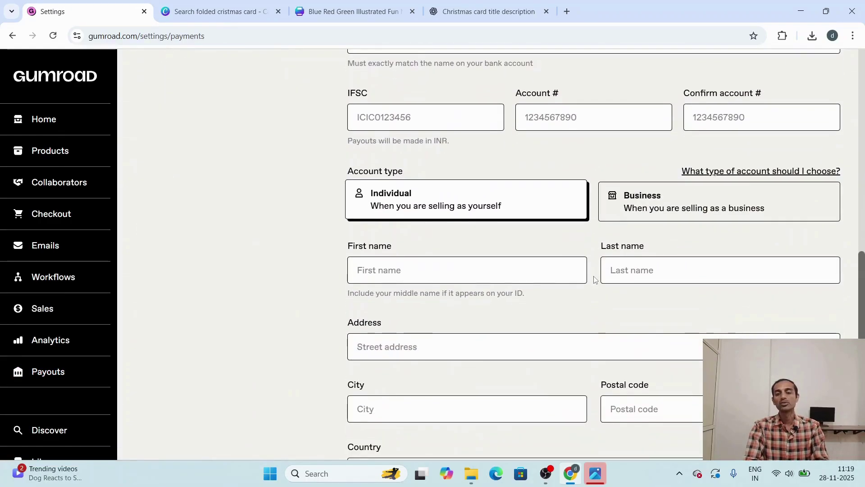
{"action": "scroll", "coordinate": [594, 279], "scroll_direction": "up", "scroll_amount": 11}
{"action": "scroll", "coordinate": [594, 280], "scroll_direction": "up", "scroll_amount": 2}
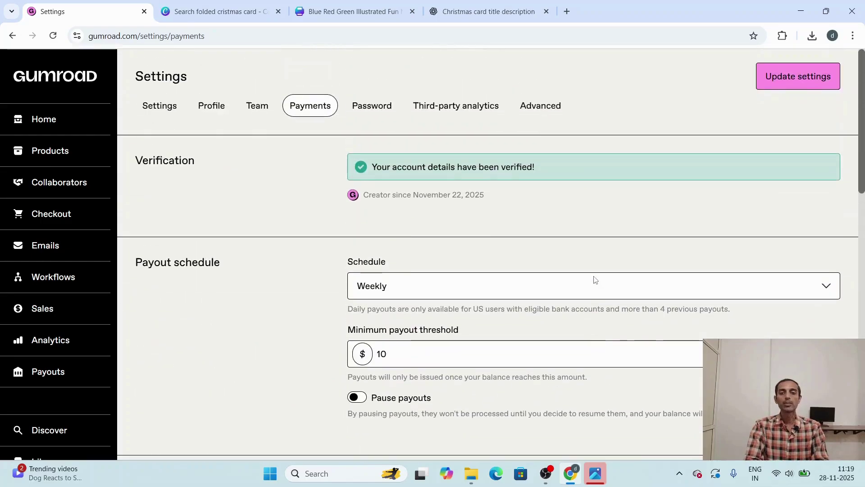